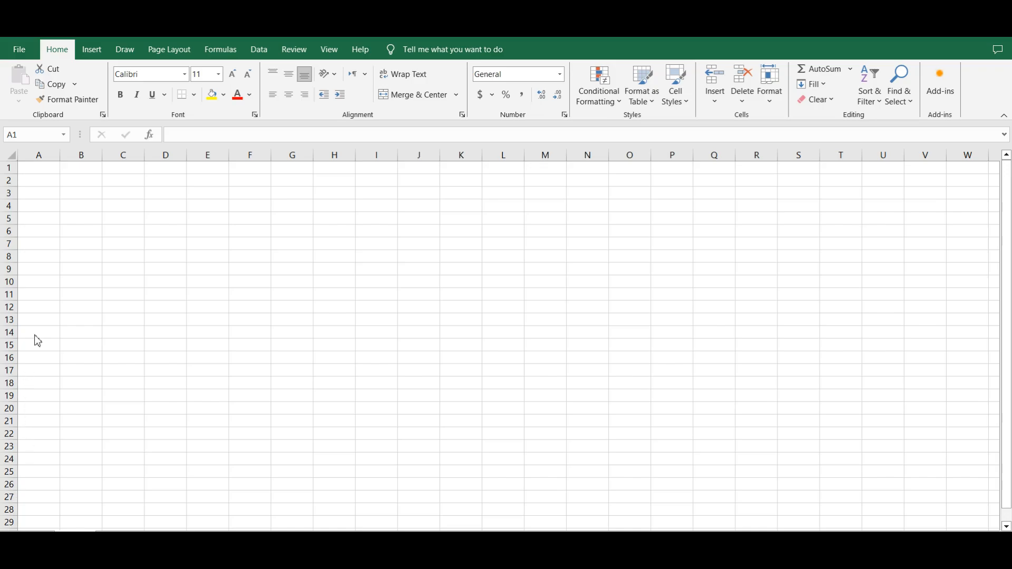
- Examine the workbook's save options and the recent folders under This PC, and return to the worksheet
left_click(19, 50)
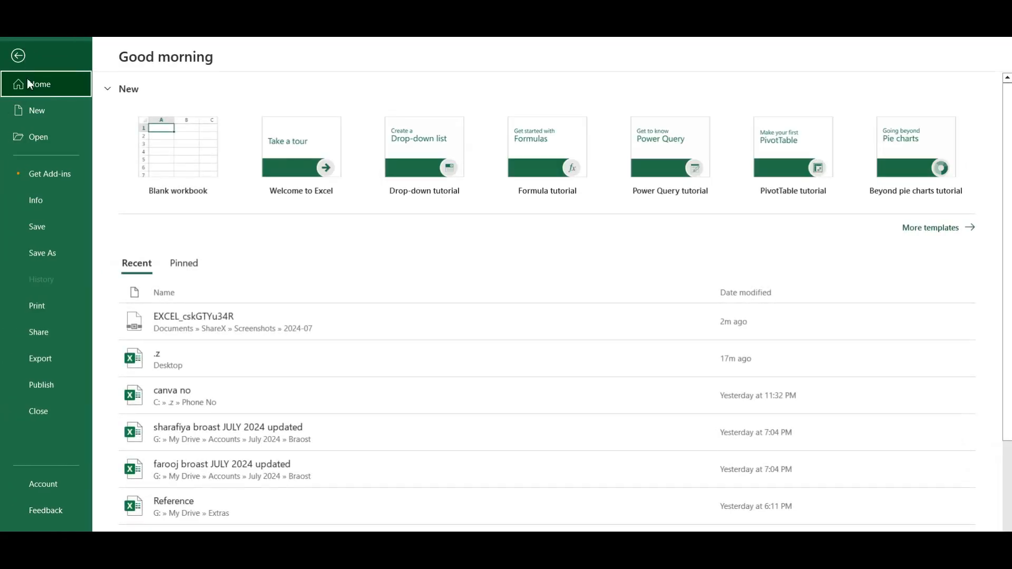
left_click(39, 225)
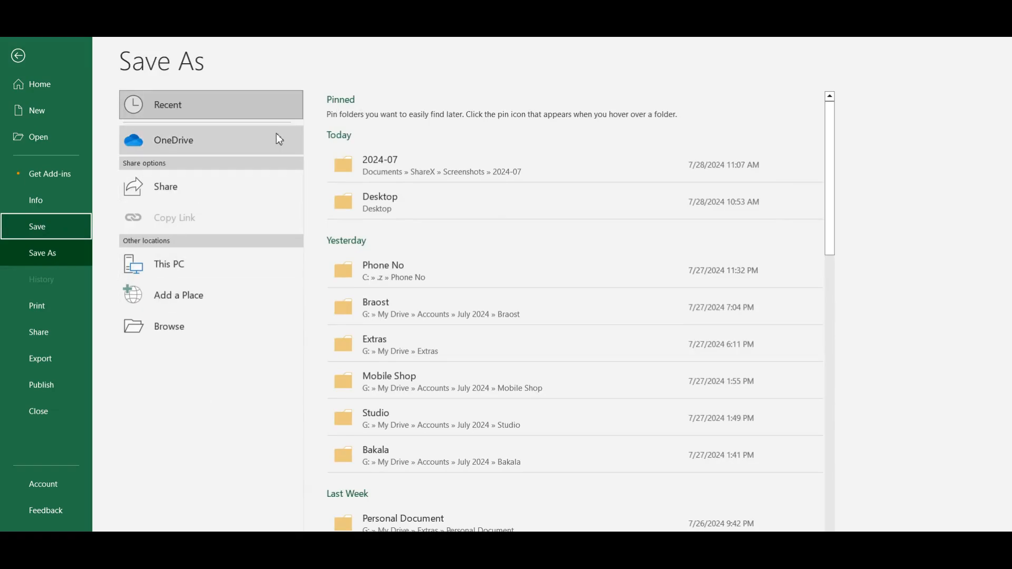
left_click(188, 273)
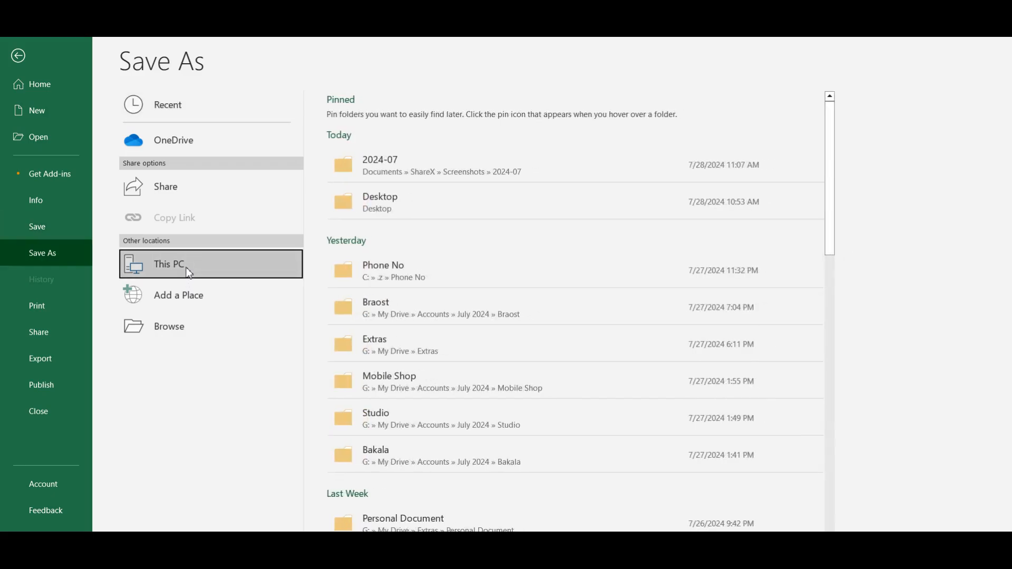
scroll(413, 235, "down", 3)
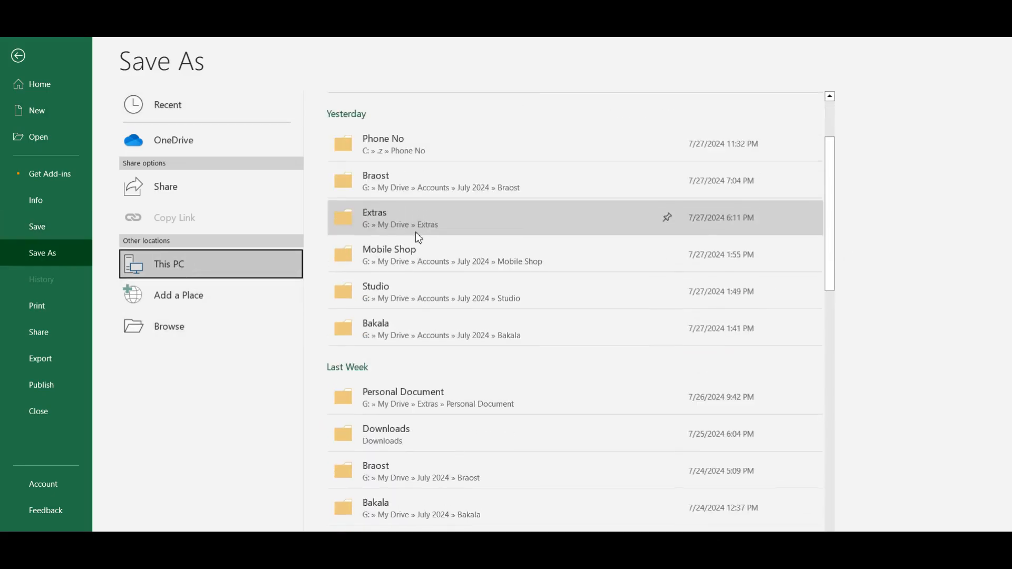
scroll(414, 242, "up", 4)
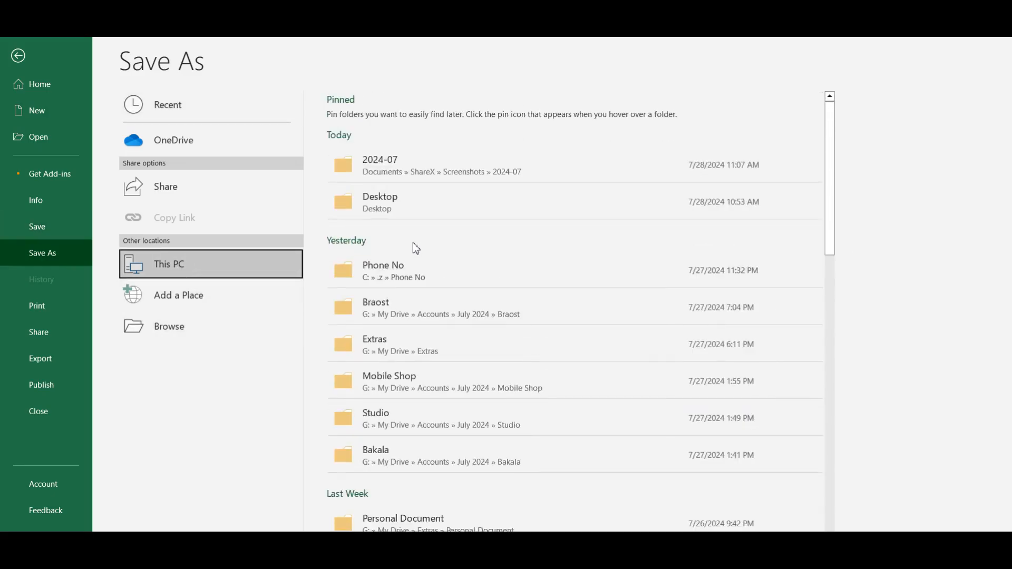
left_click(33, 236)
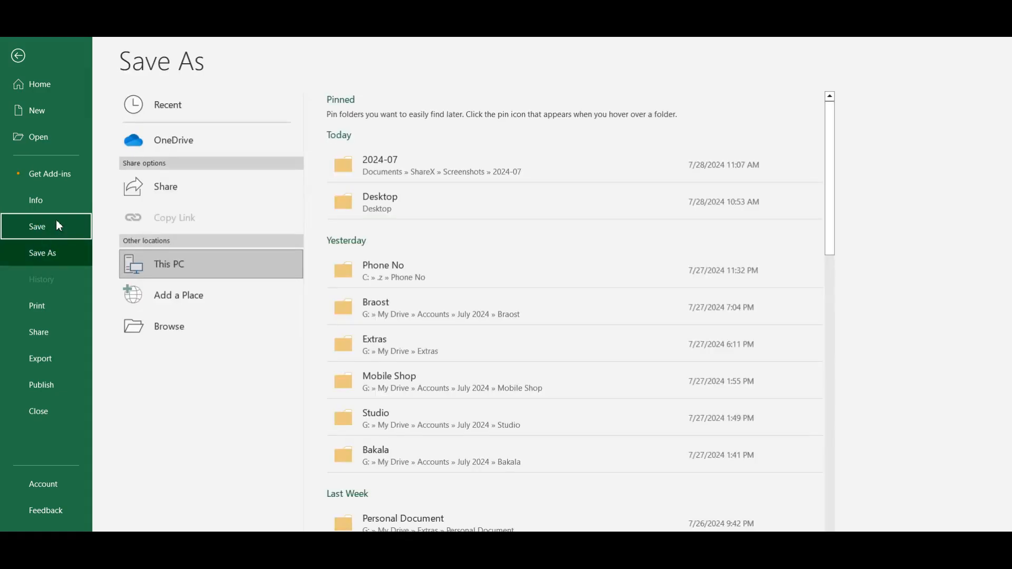
left_click(17, 56)
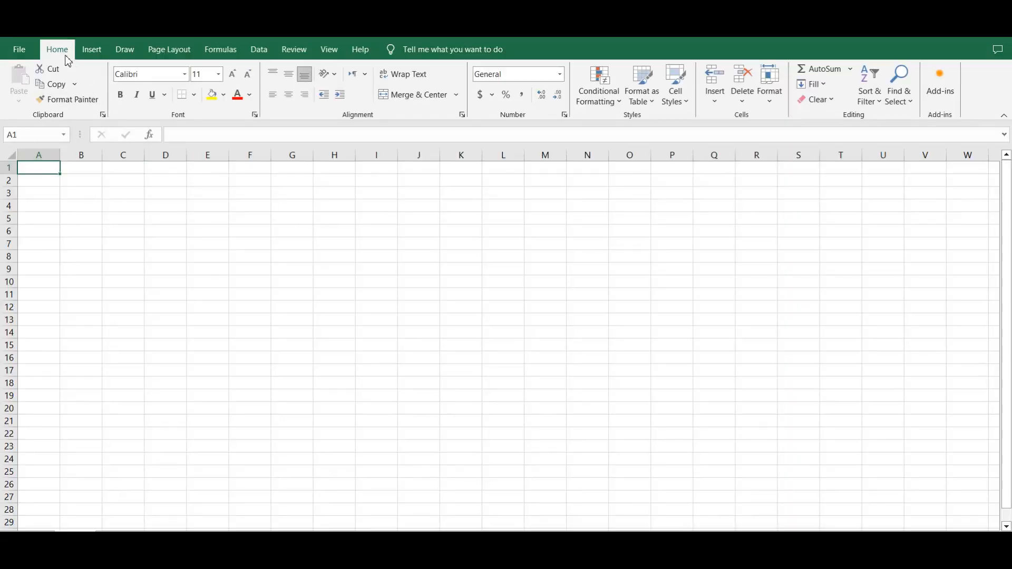
- Select columns A through R, columns A through J, and columns A, B and C one at a time
left_click_drag(39, 155, 767, 156)
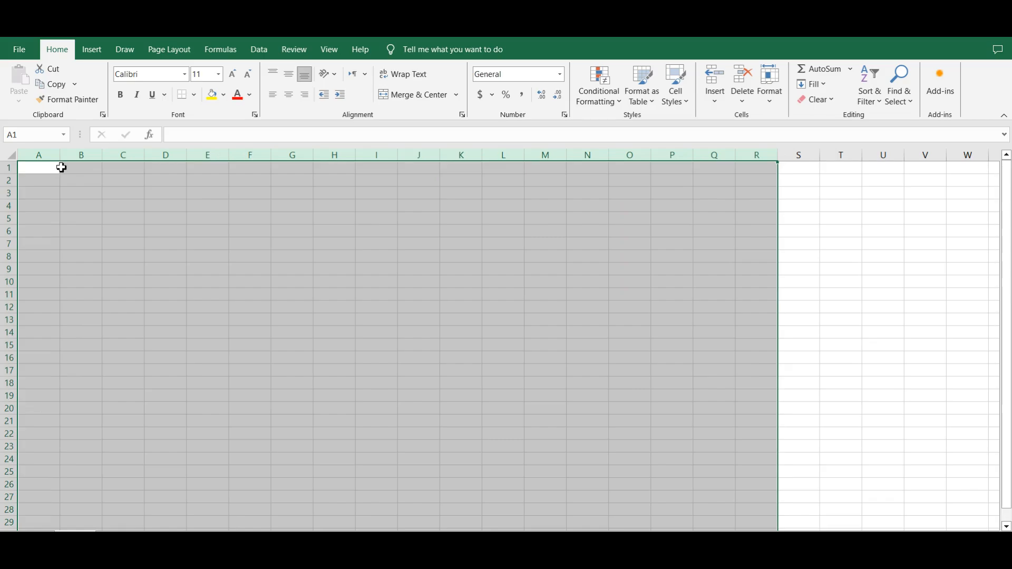
left_click(47, 155)
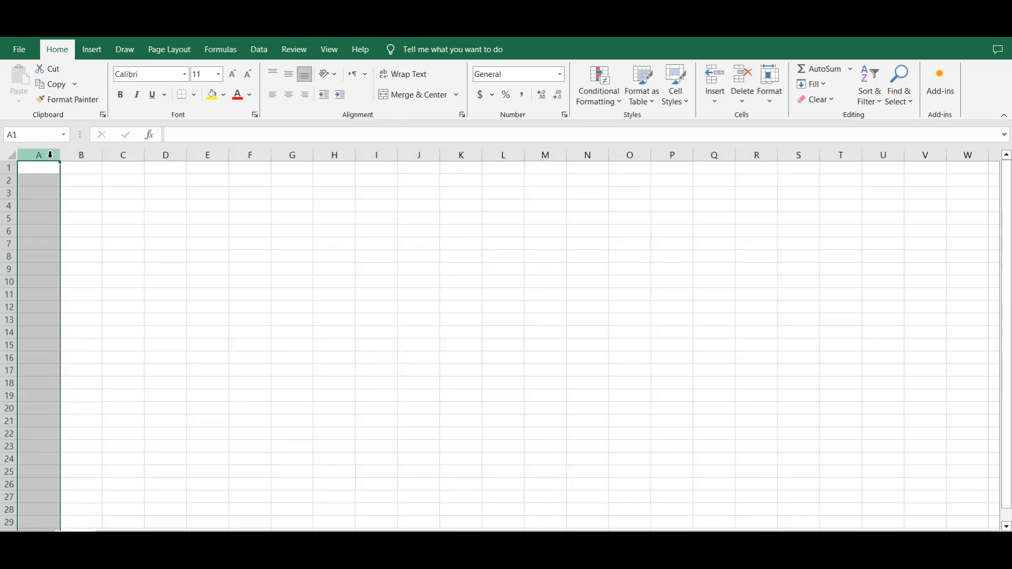
left_click_drag(50, 155, 408, 148)
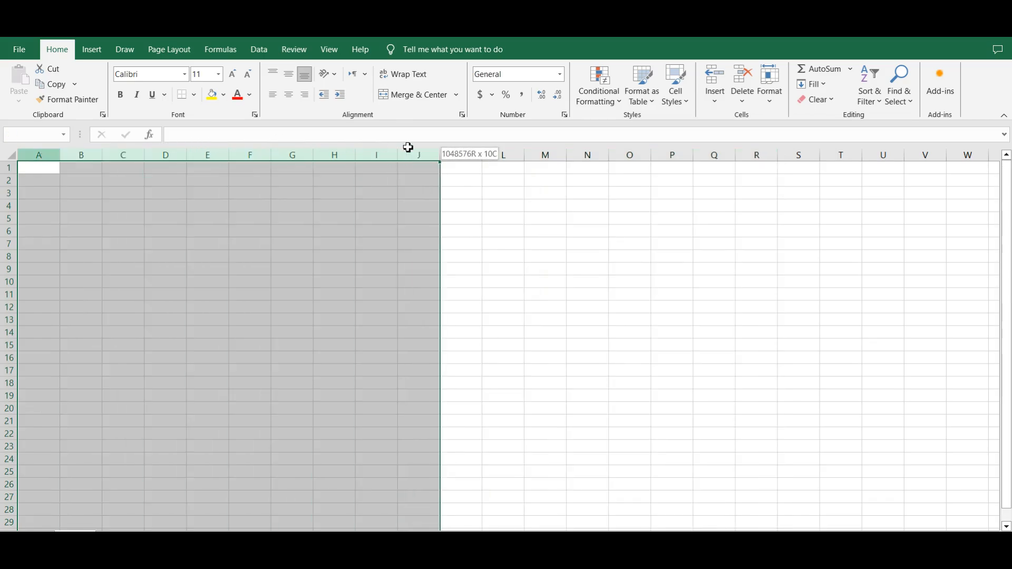
left_click(40, 155)
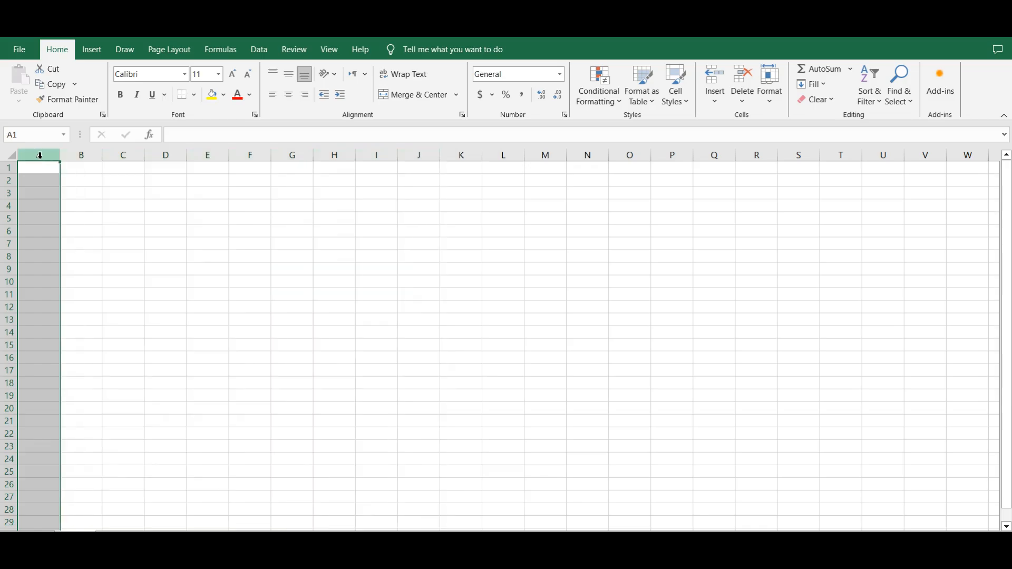
left_click(80, 154)
left_click(132, 155)
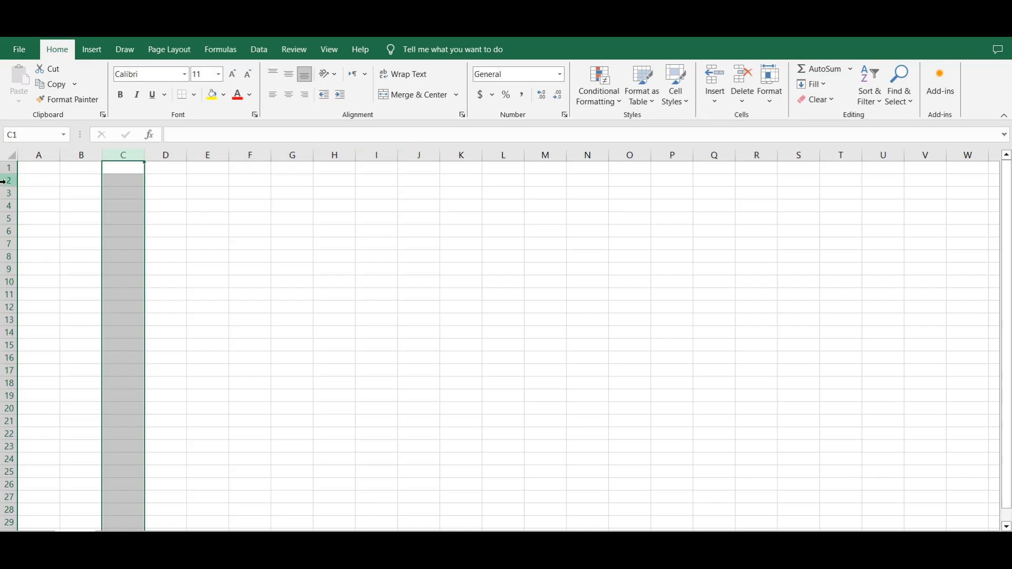
- Select rows 1 through 24, the single cells F5 and G6, and the range F7:M20
left_click_drag(8, 167, 11, 463)
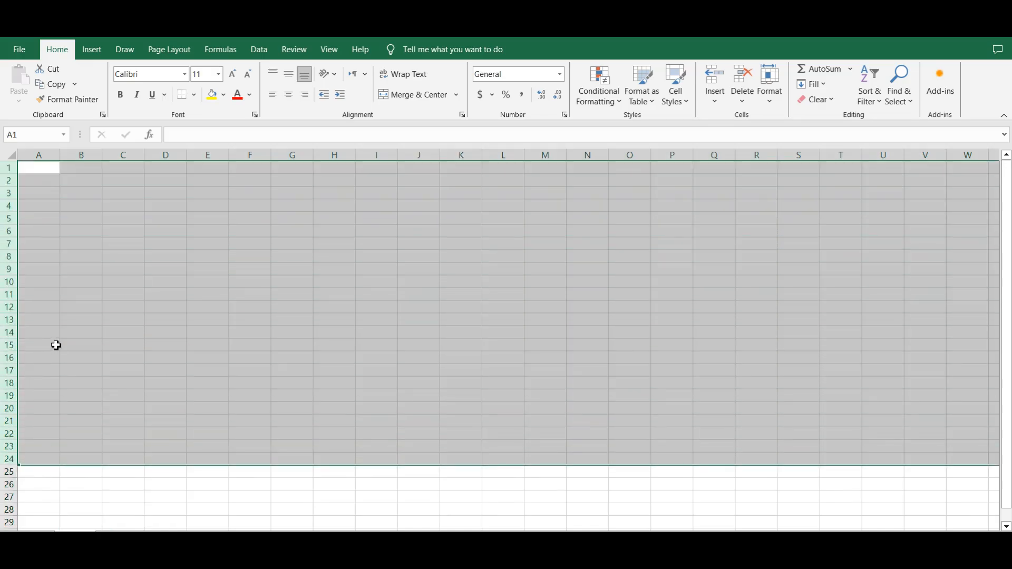
left_click(253, 218)
left_click(295, 230)
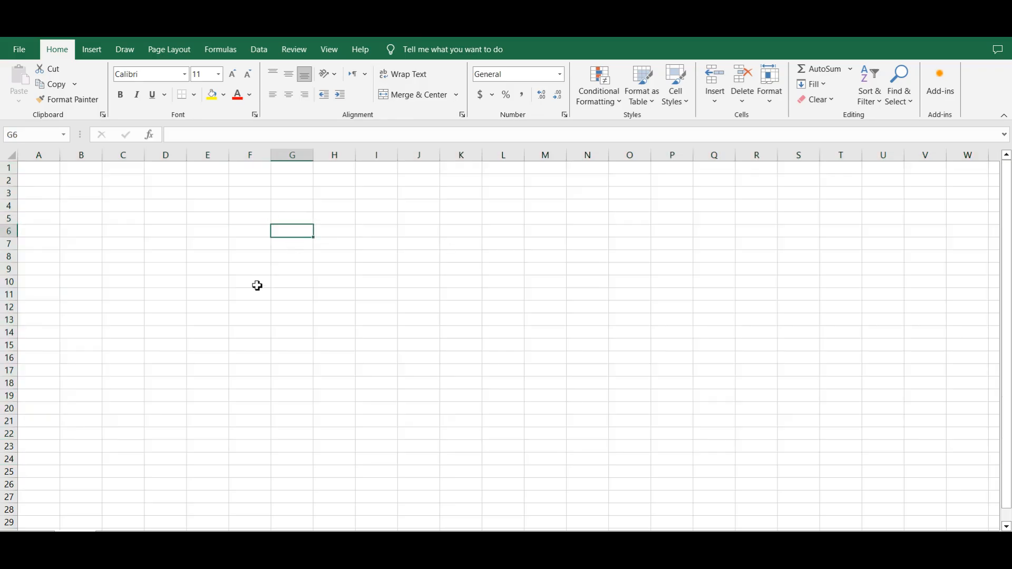
left_click_drag(248, 243, 541, 405)
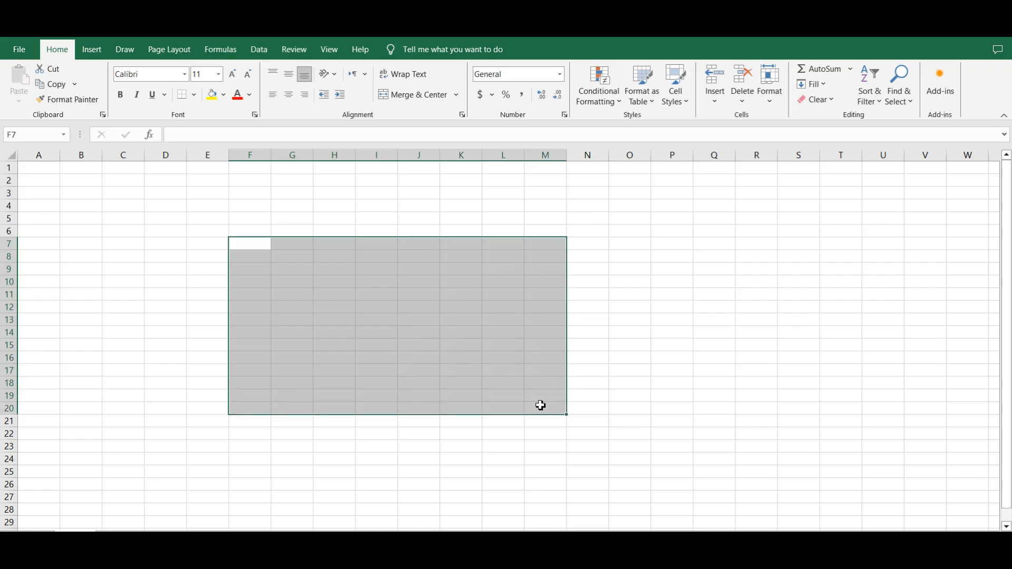
- Select cells D5 and D6, followed by the whole of column D and the whole of row 6
left_click(165, 219)
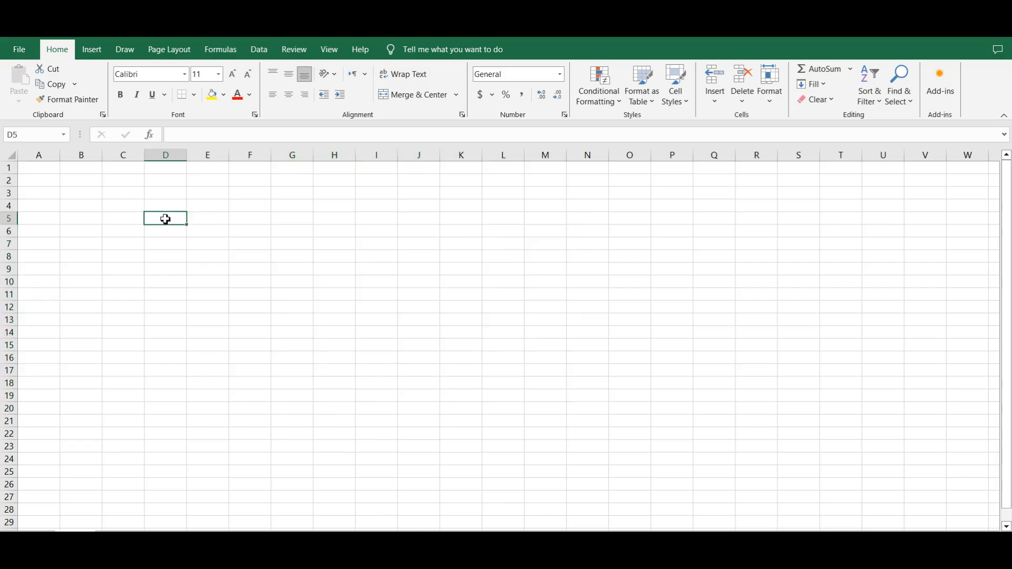
left_click(176, 234)
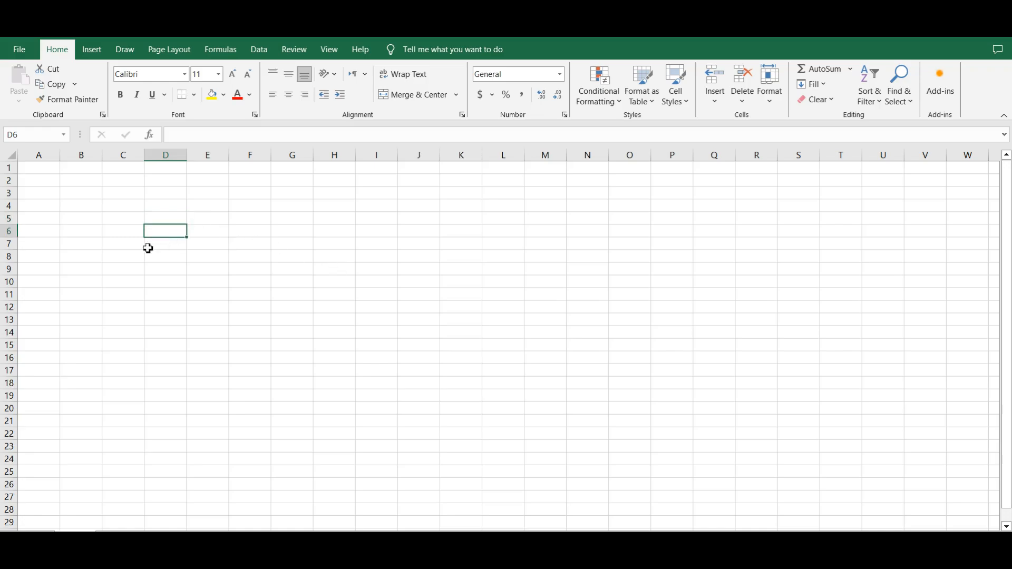
left_click(164, 156)
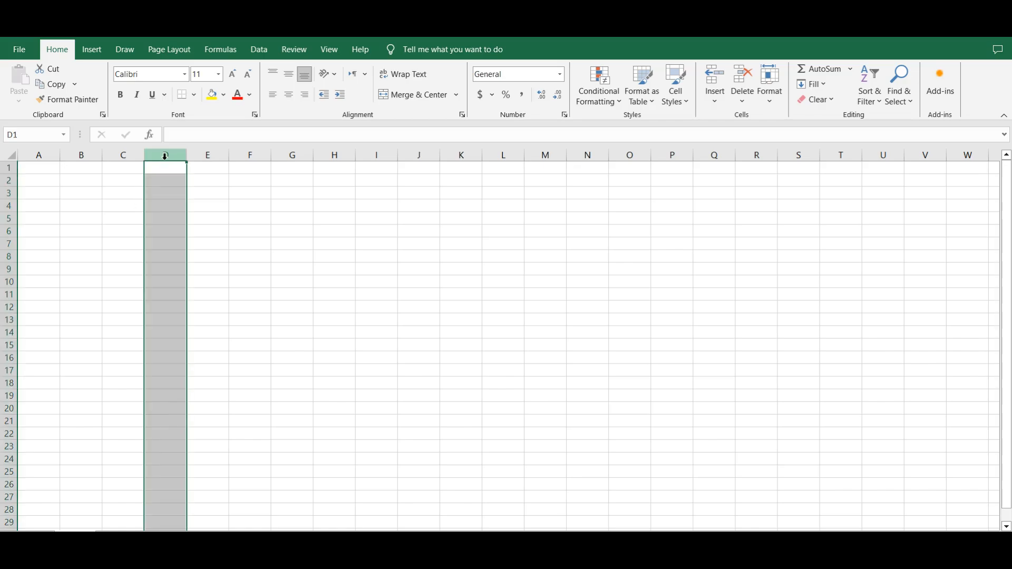
left_click(4, 231)
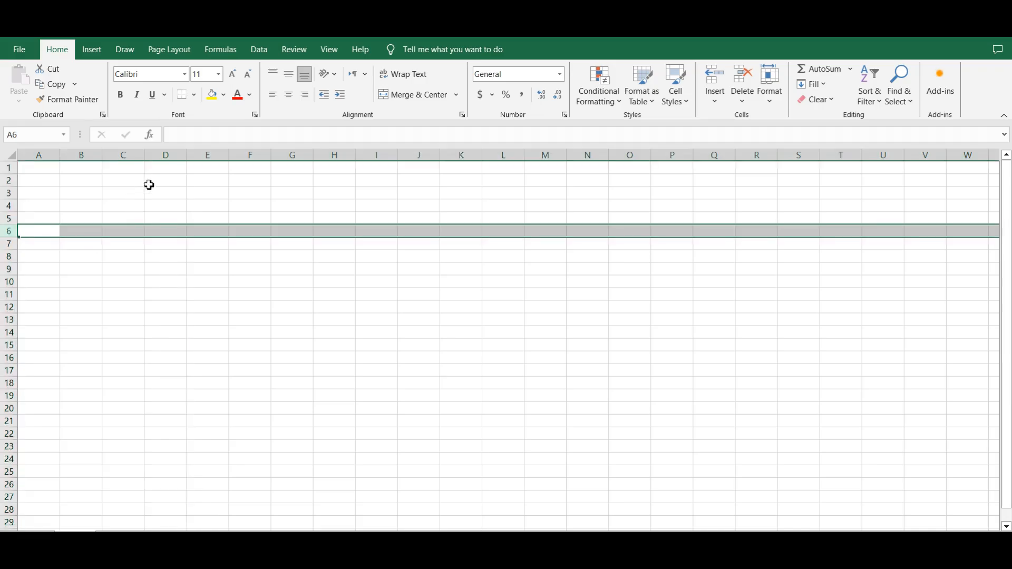
- Select cell D5, highlight its reference in the Name Box, and move the selection to cell E6
left_click(163, 216)
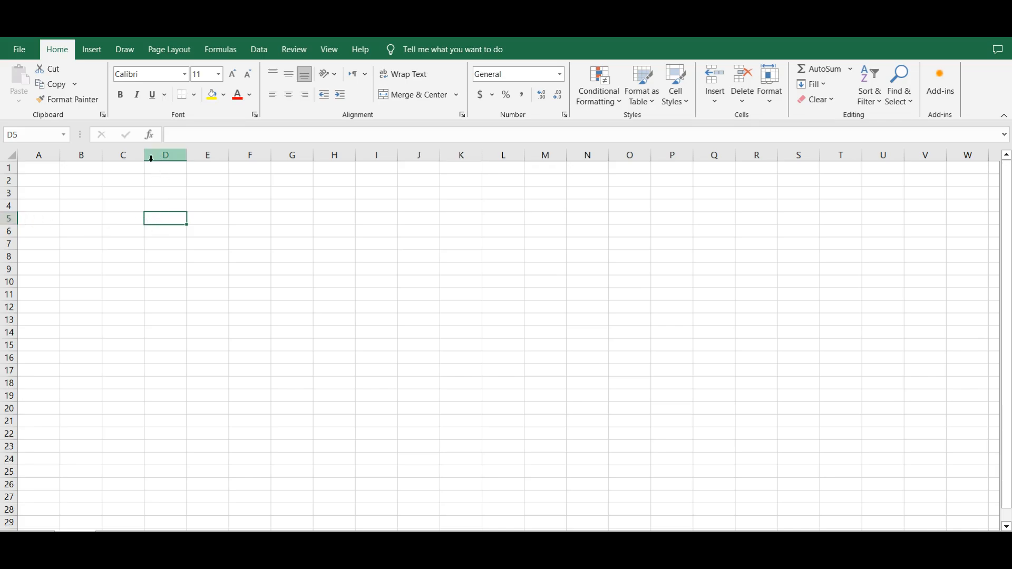
left_click(21, 137)
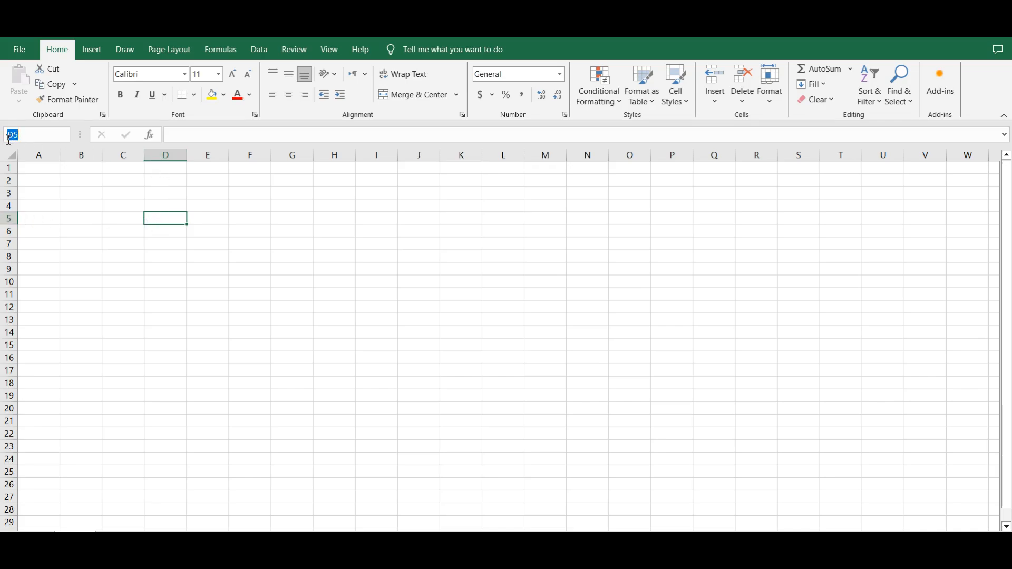
left_click_drag(68, 144, 13, 138)
left_click(198, 230)
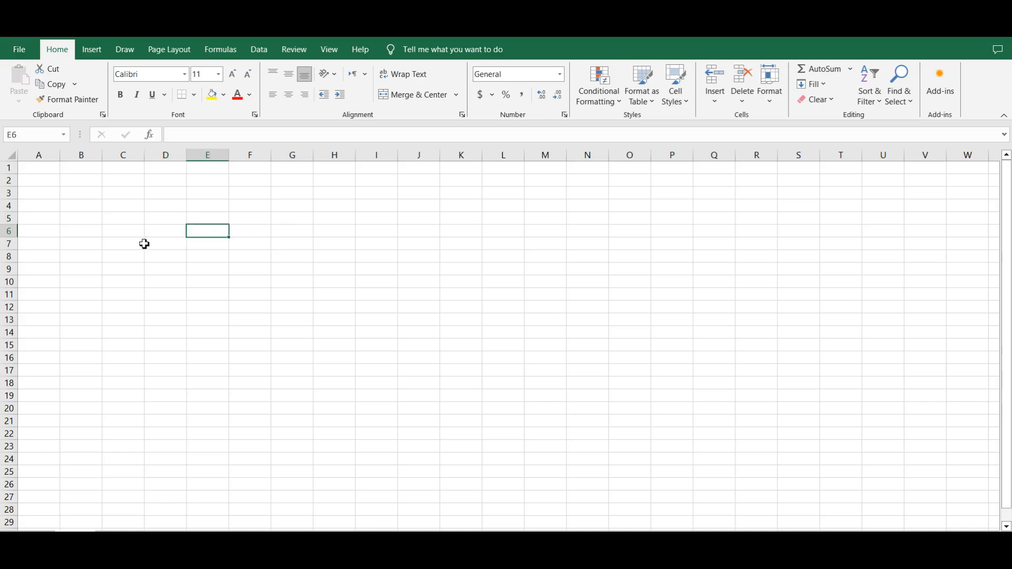
- Widen column C to nearly twice the default column width and move the selection to cell C4
left_click(136, 155)
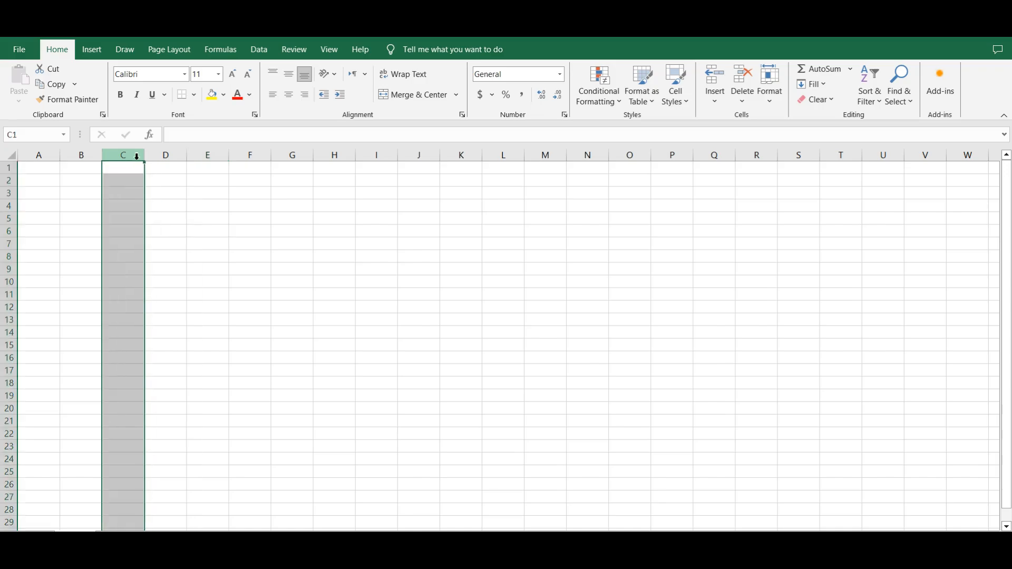
left_click_drag(144, 157, 176, 160)
key("Down")
key("Down")
key("Down")
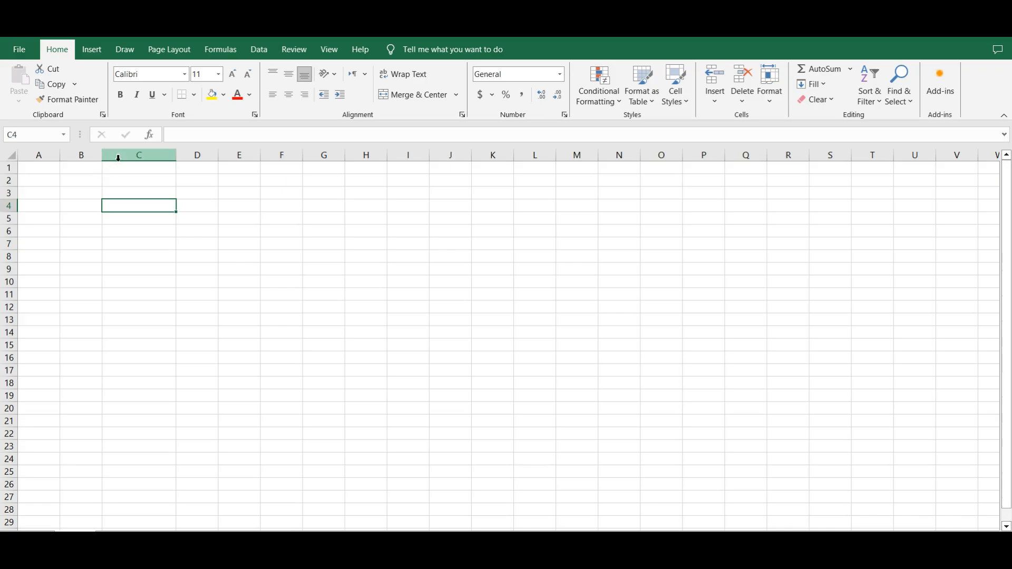
- Widen column D to about the same width as column C and select cell D4
left_click(194, 170)
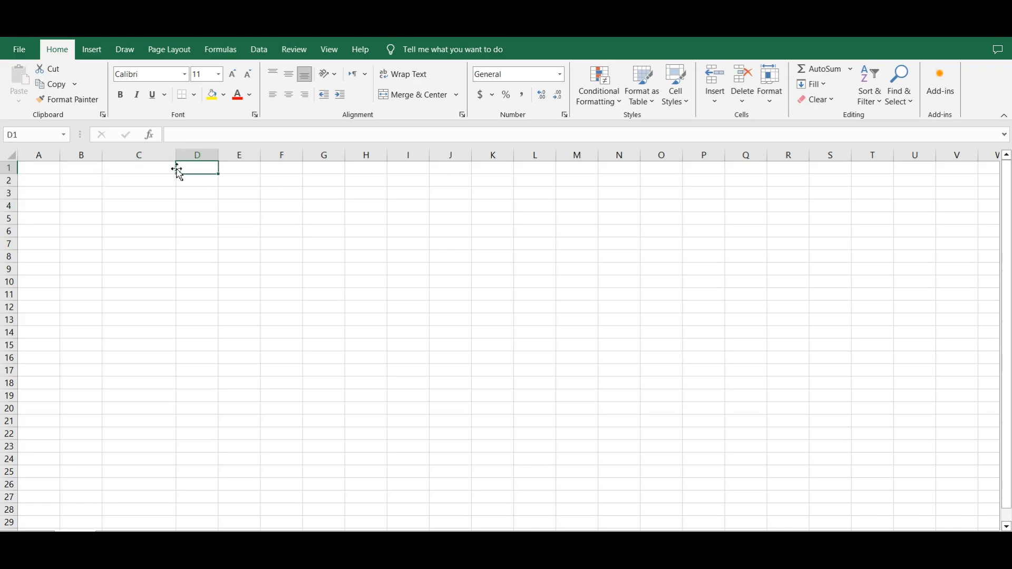
mouse_move(203, 156)
left_mouse_down()
mouse_move(142, 156)
mouse_move(246, 156)
left_mouse_up()
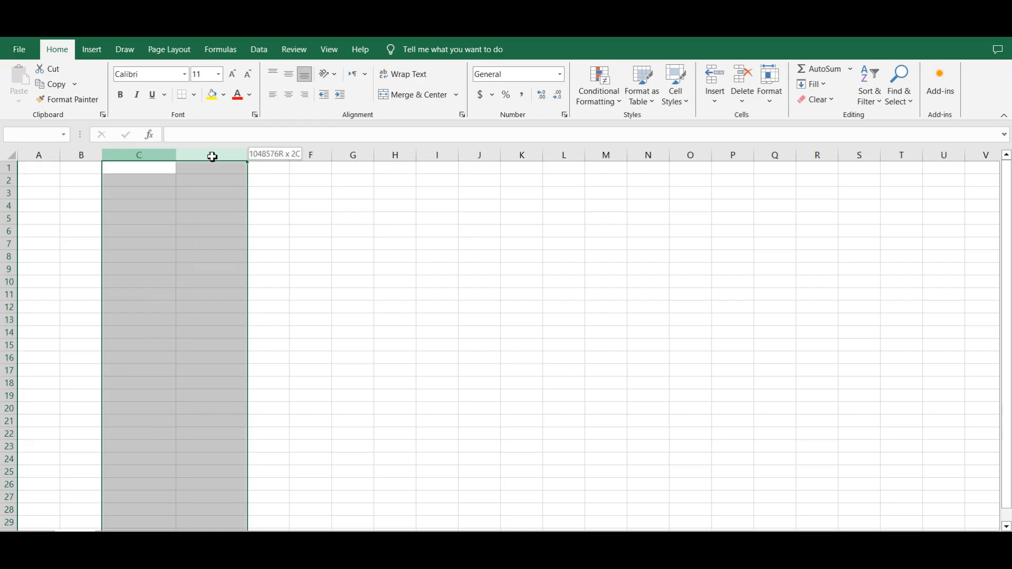
left_click(215, 206)
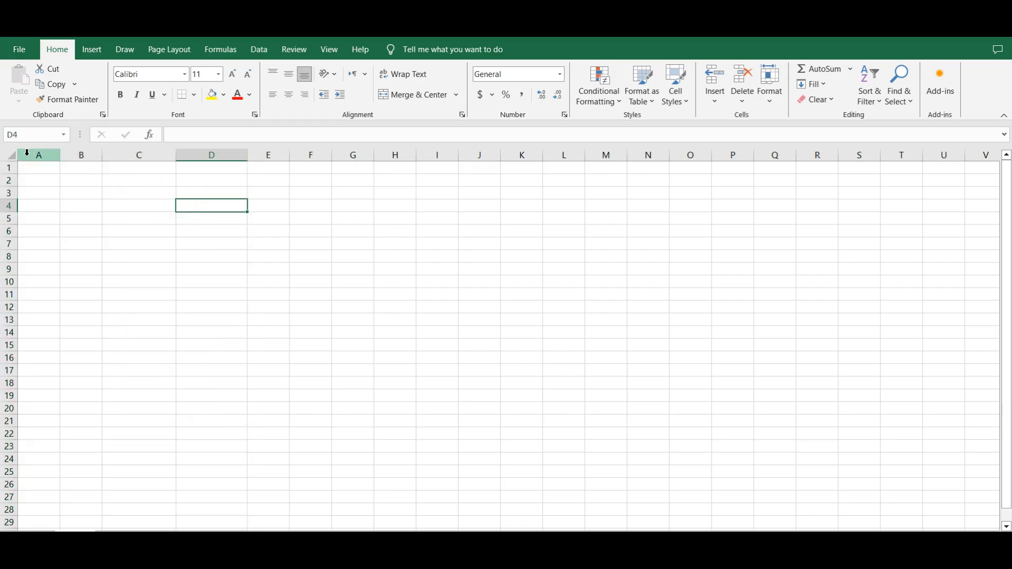
- Select columns C and D individually, moving through single cells in column C in between
left_click(132, 156)
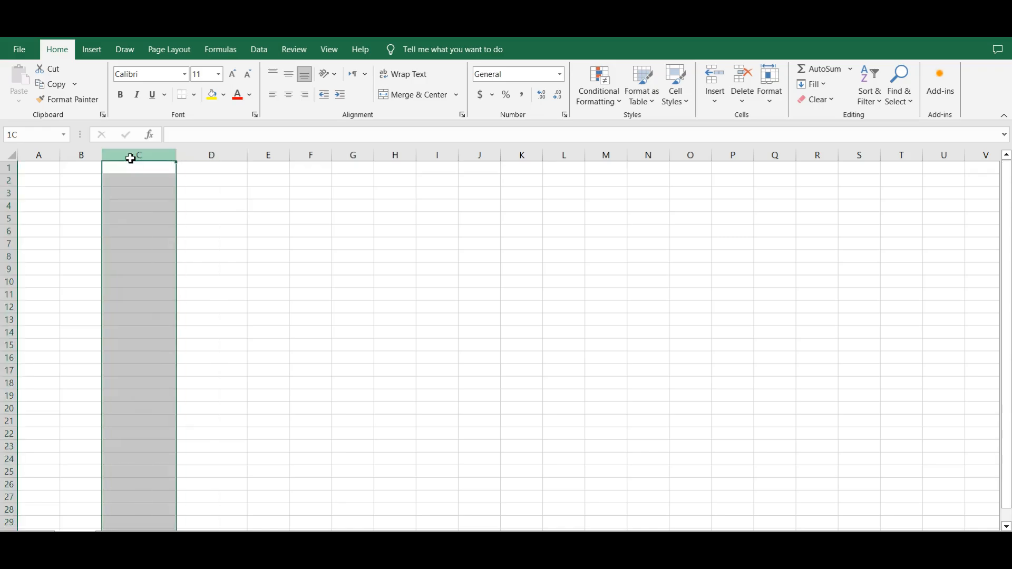
key("Down")
key("Down")
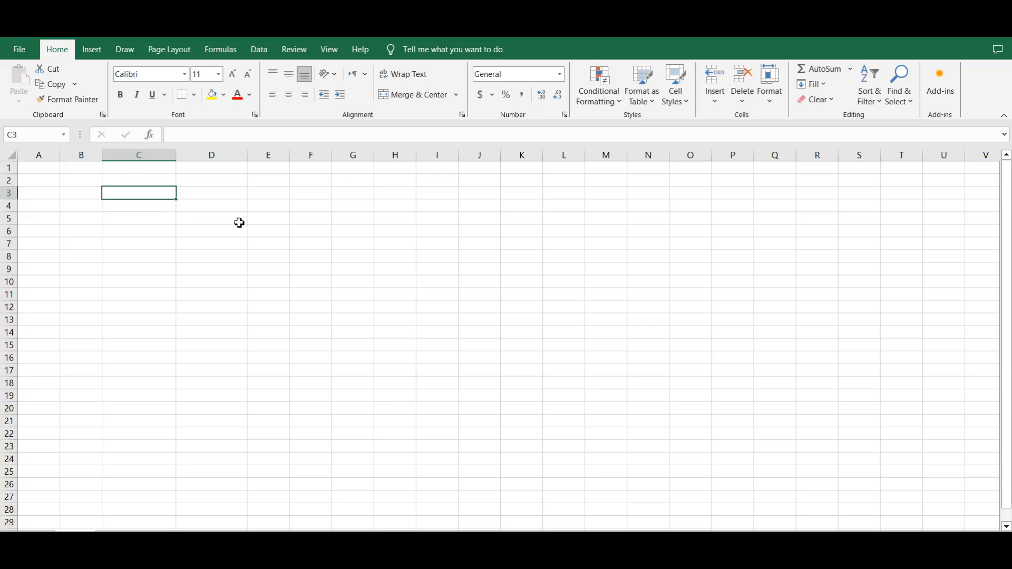
left_click(146, 182)
left_click(141, 156)
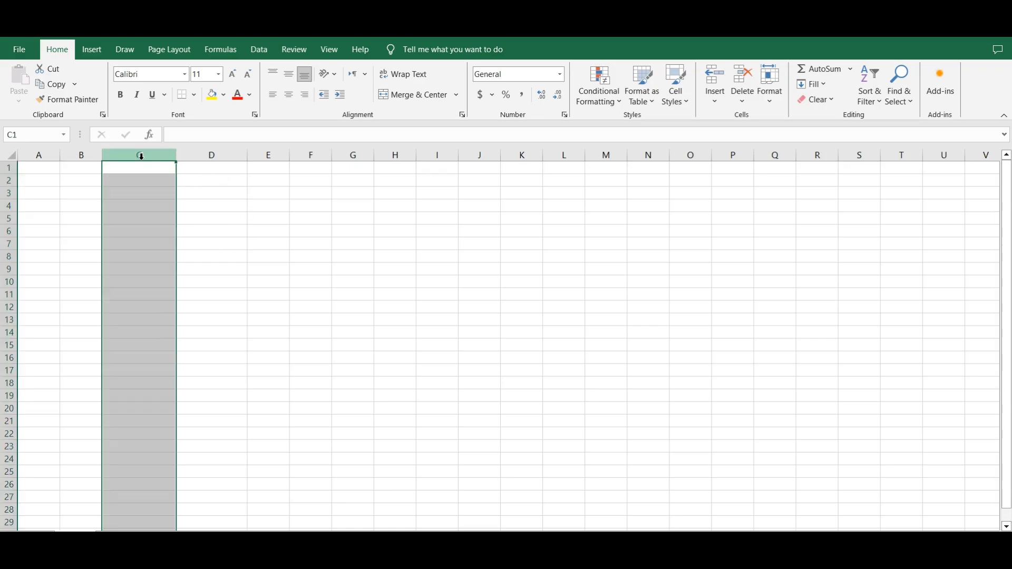
left_click(214, 156)
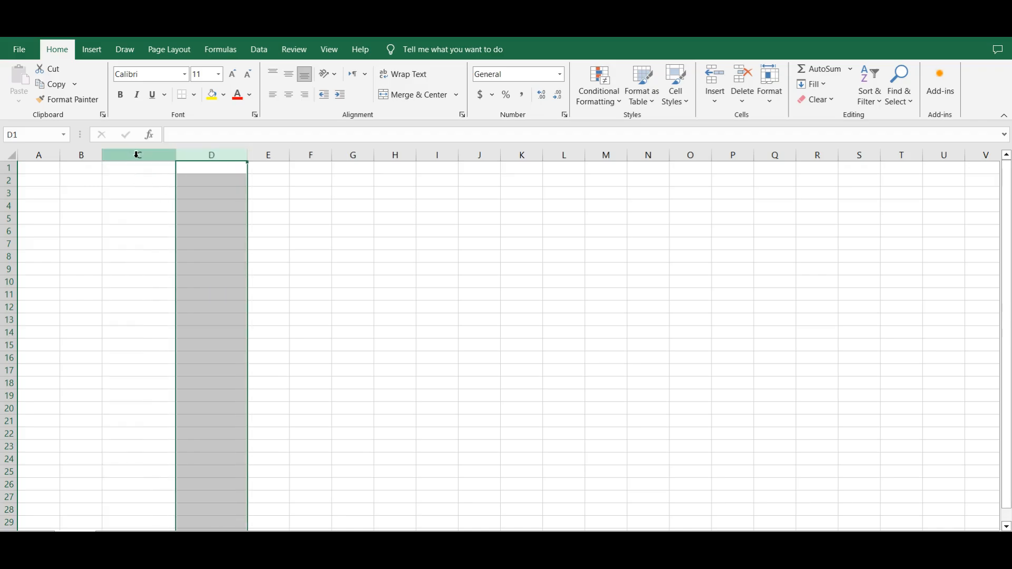
left_click(137, 156)
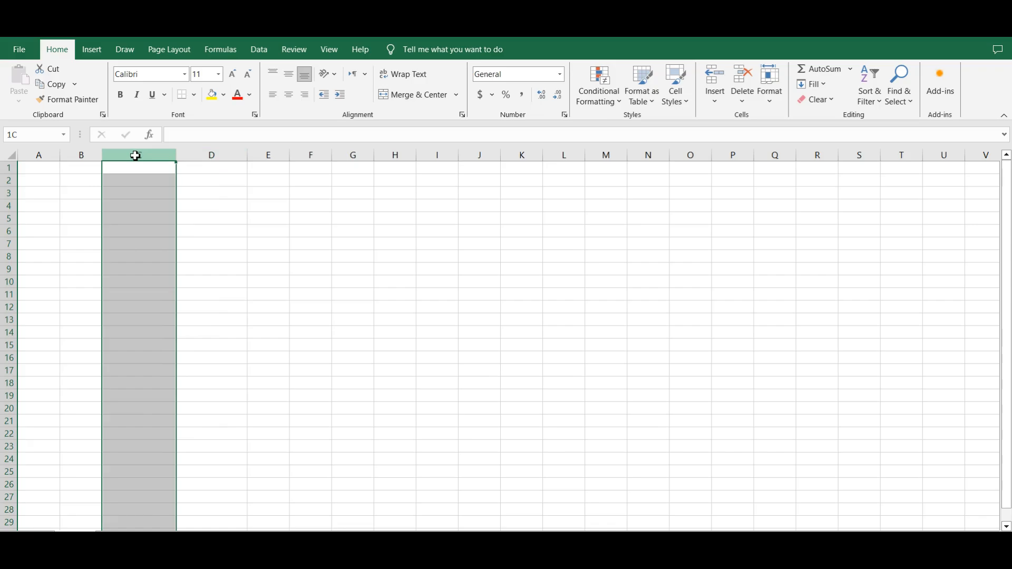
- Select columns C and D together and resize both to an equal width, nearly three times the default
left_click_drag(135, 156, 193, 154)
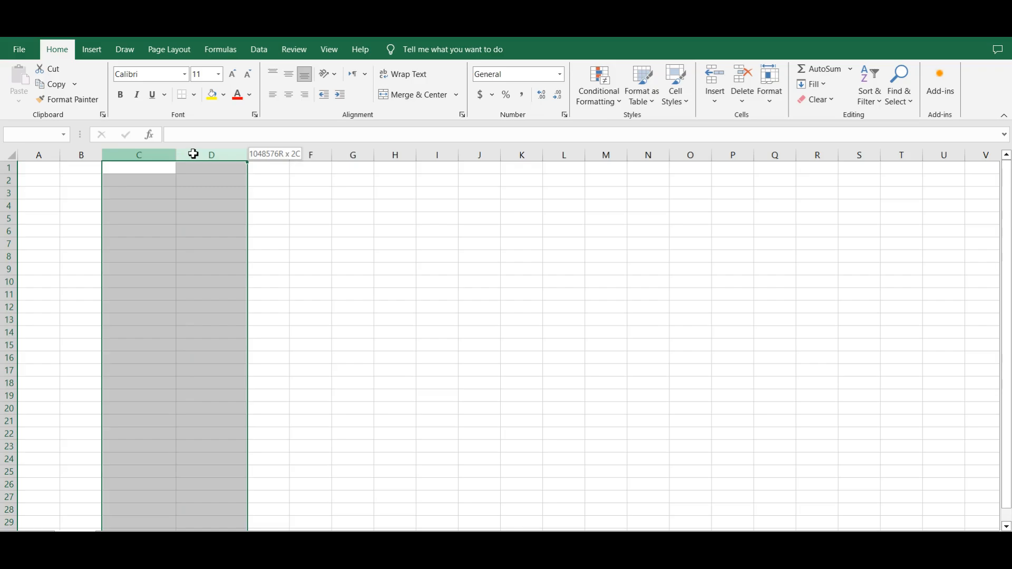
left_click_drag(194, 154, 148, 169)
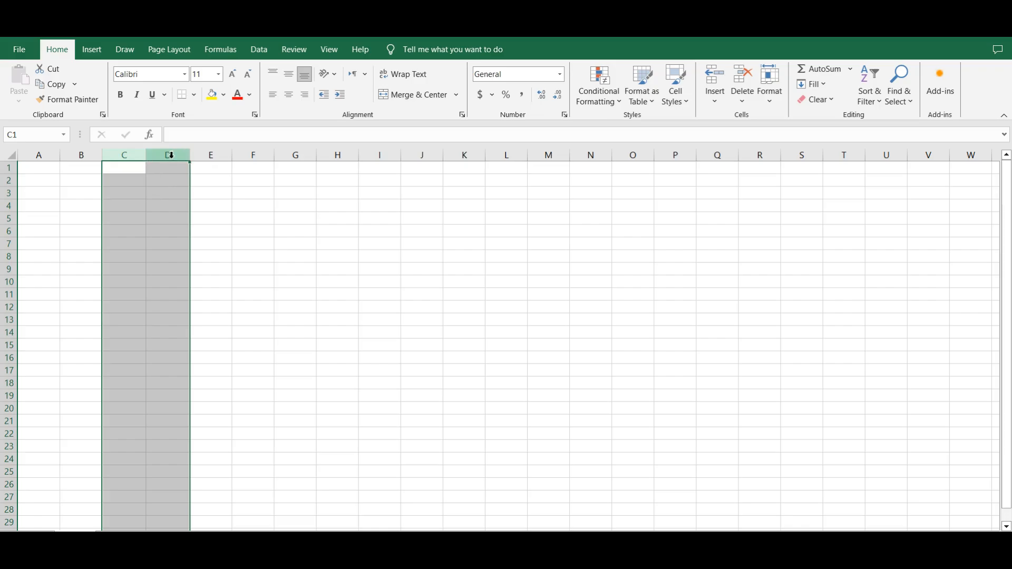
left_click_drag(147, 159, 221, 162)
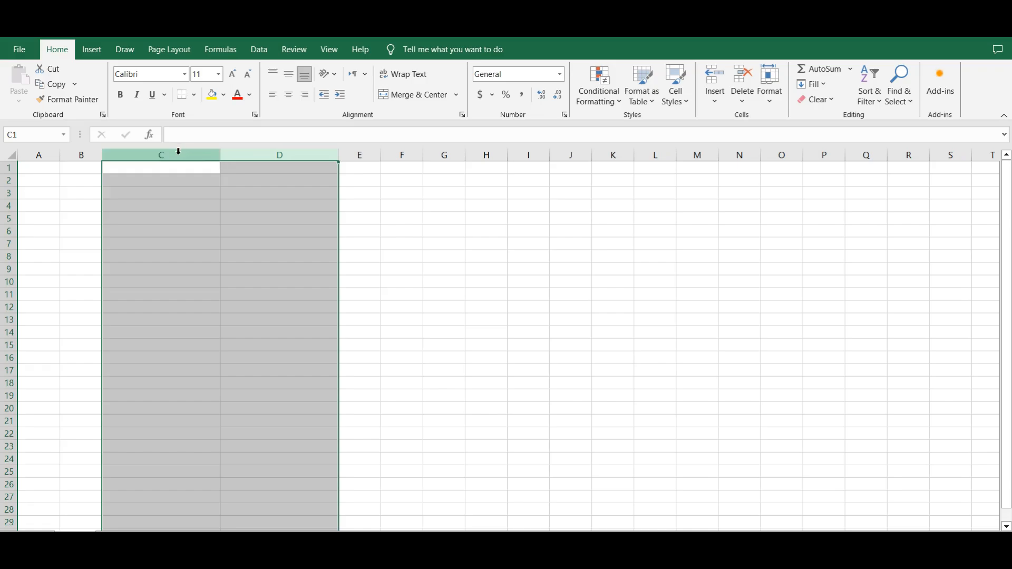
- Resize selected columns C and D together to about twice the default width, and select cell C3 followed by B3
left_click_drag(222, 160, 191, 162)
left_click(148, 193)
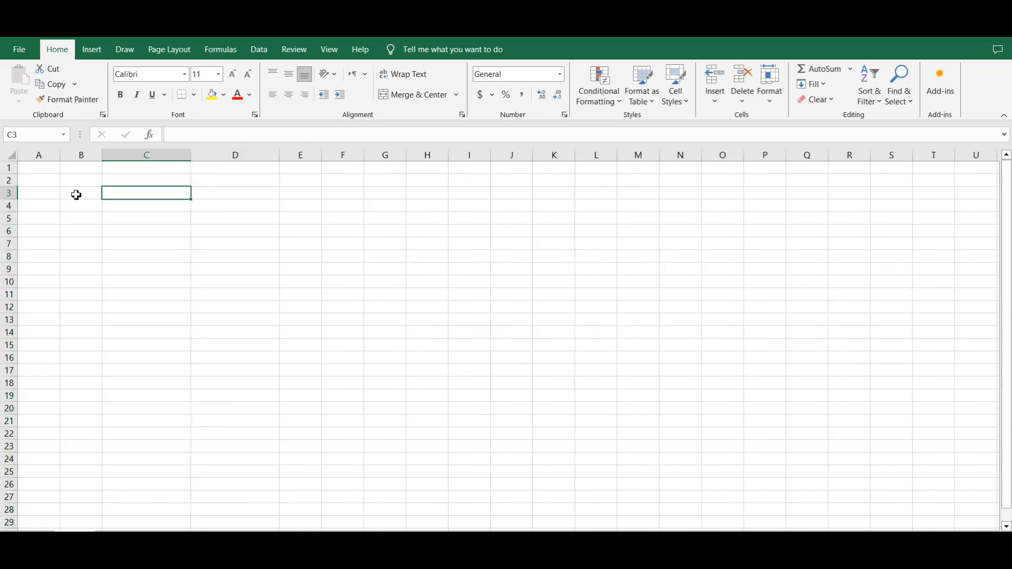
left_click(76, 194)
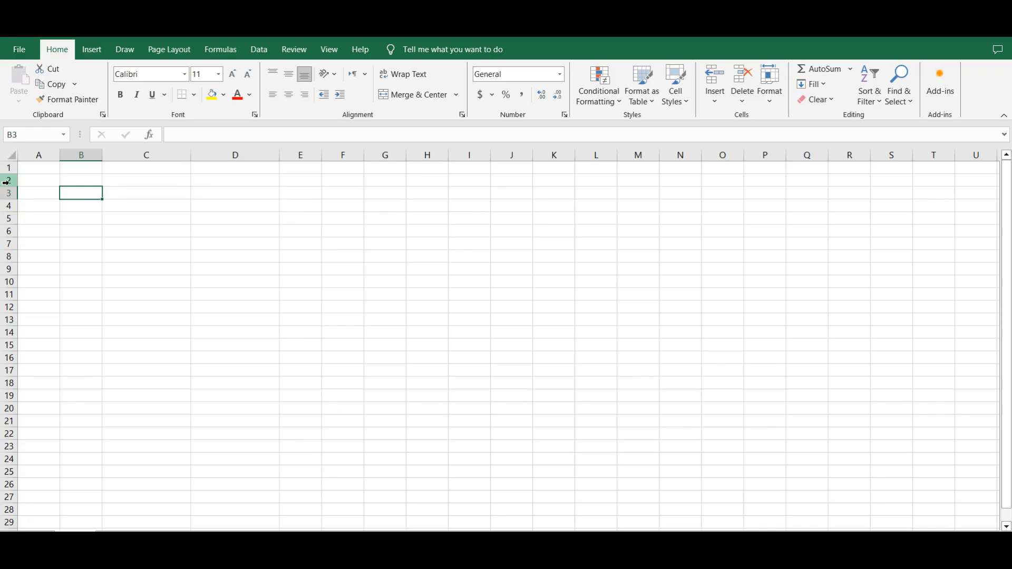
- Select rows 2 through 10 and resize them together to nearly three times the default row height
left_click_drag(6, 181, 9, 276)
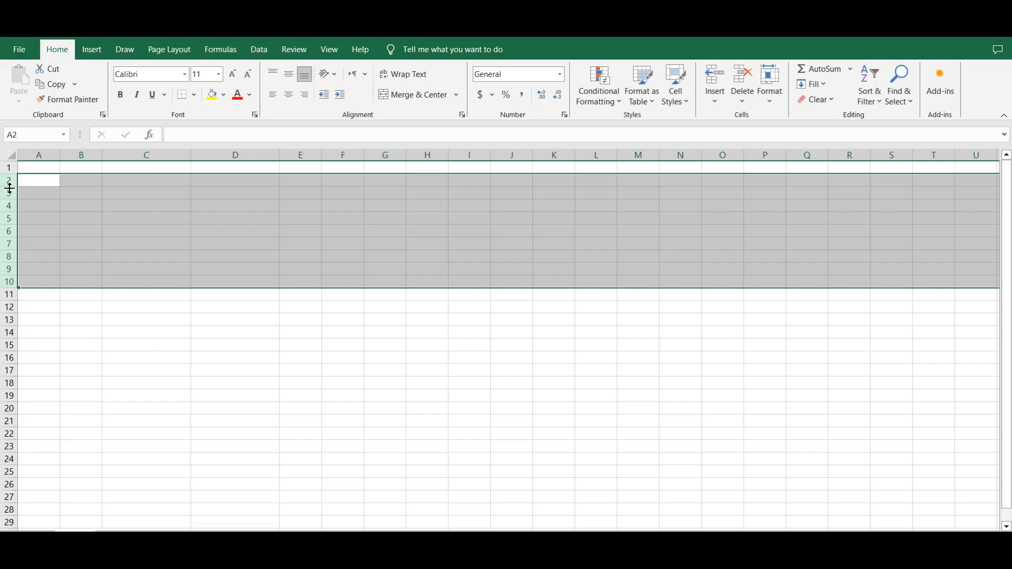
left_click_drag(9, 188, 9, 188)
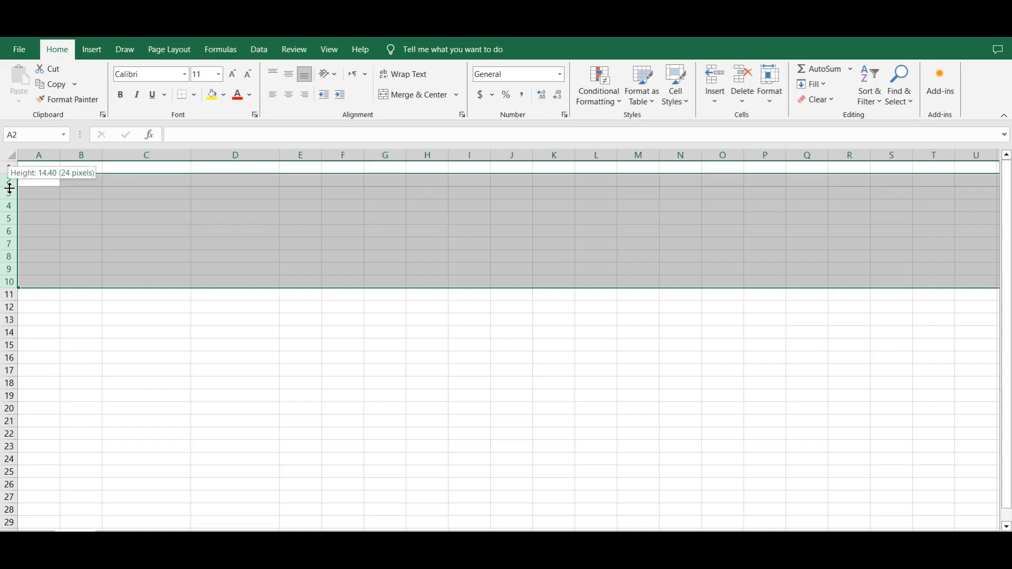
left_click_drag(9, 188, 11, 212)
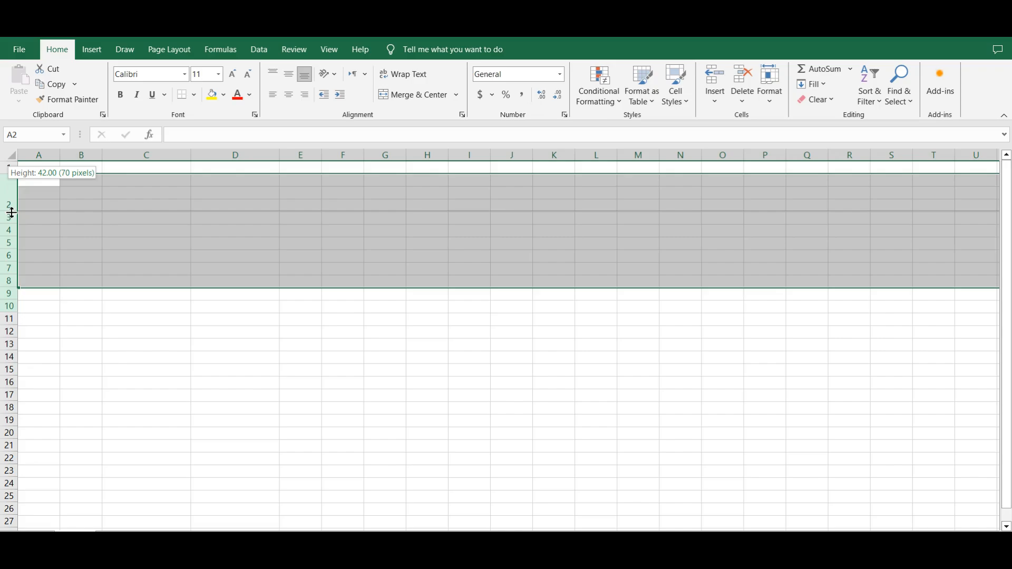
left_click_drag(11, 213, 8, 208)
scroll(229, 259, "down", 4)
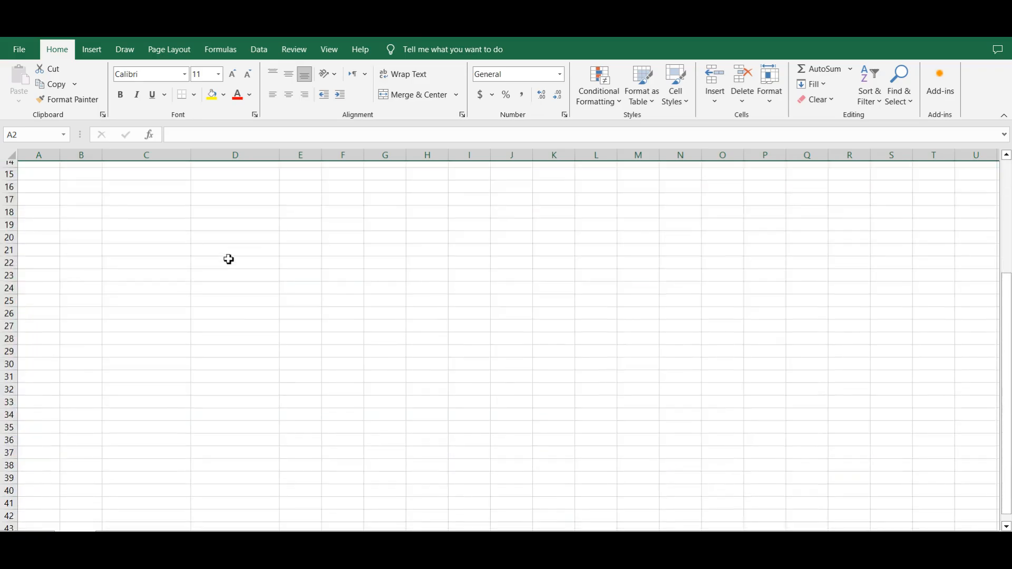
scroll(229, 260, "up", 4)
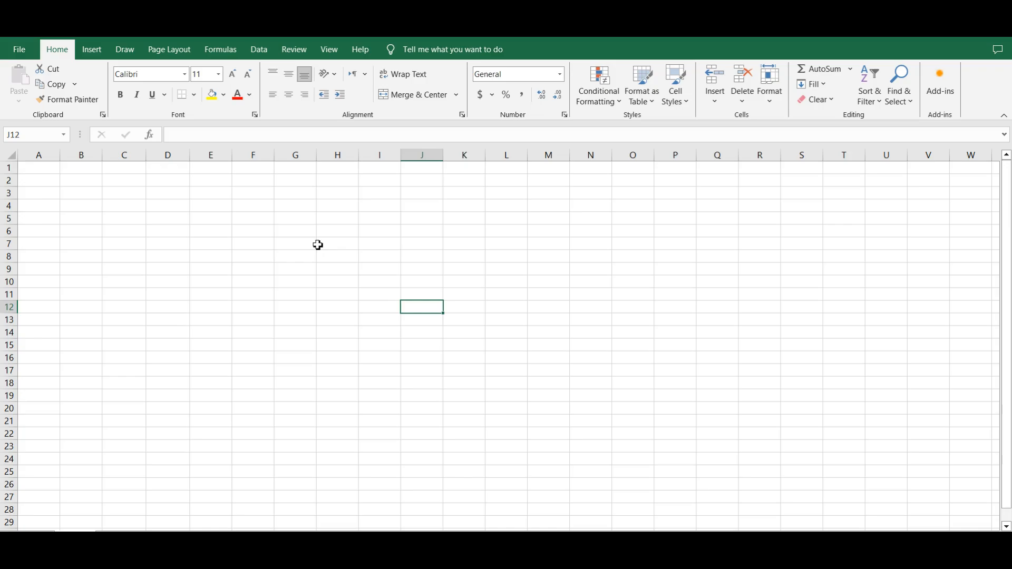
- Add columns E through G to the selection containing cell J12 and set the column width to 20
left_click(213, 158)
left_click_drag(213, 159, 311, 168)
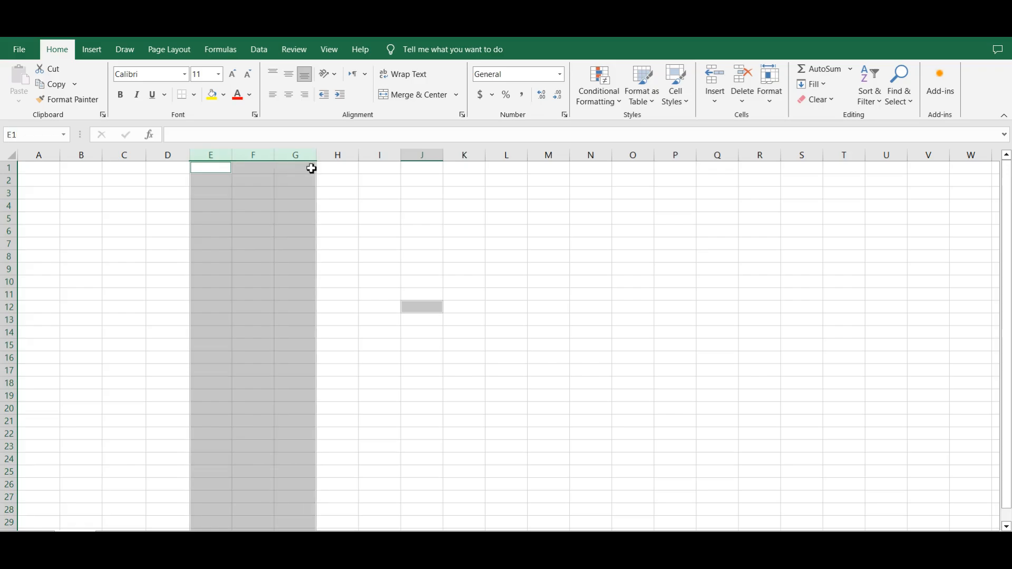
left_click(769, 106)
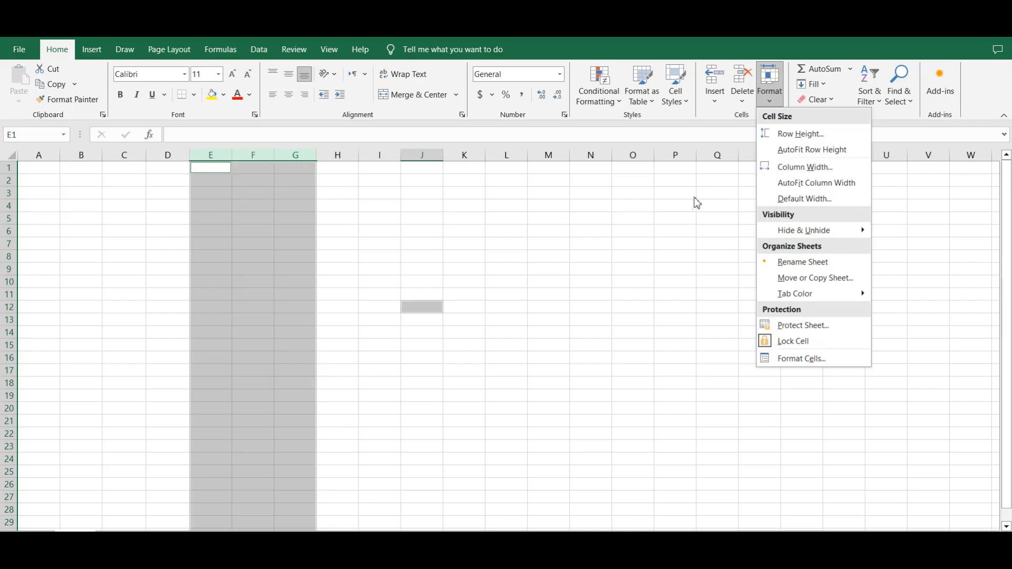
left_click(801, 170)
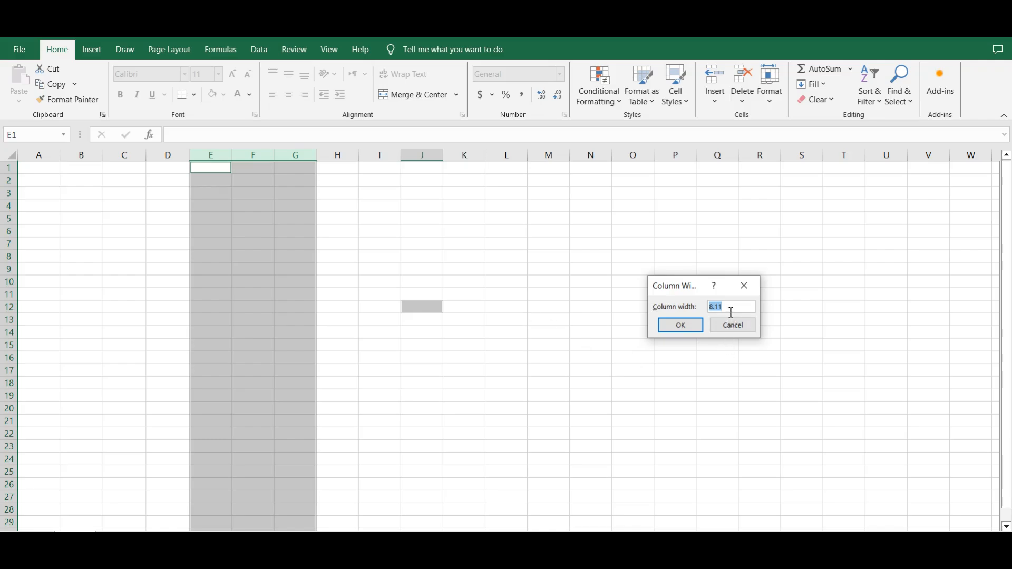
type("20")
left_click(680, 325)
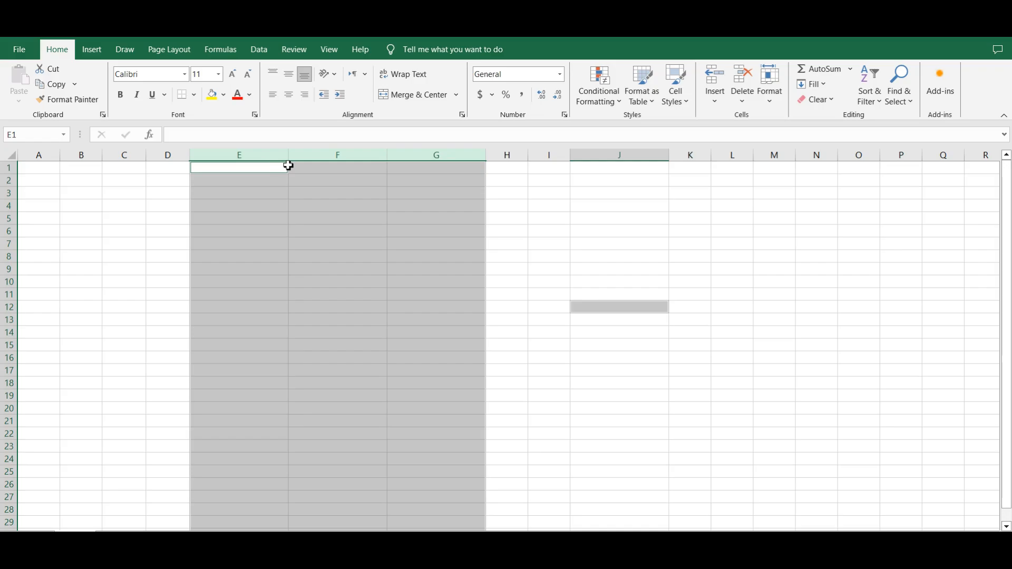
- Check the column width setting of columns E through G, keep it, and select cell G12
left_click(770, 87)
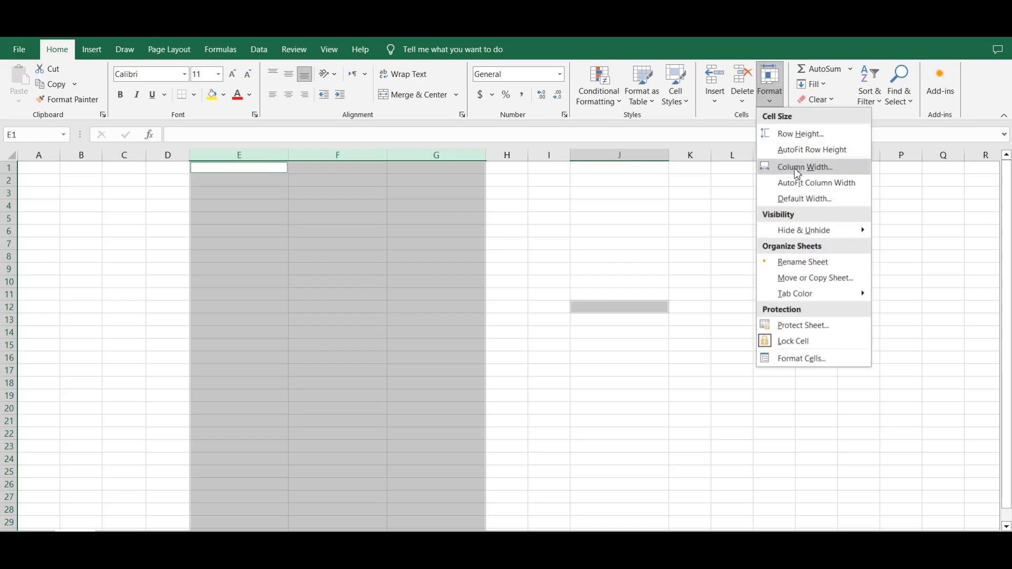
left_click(791, 170)
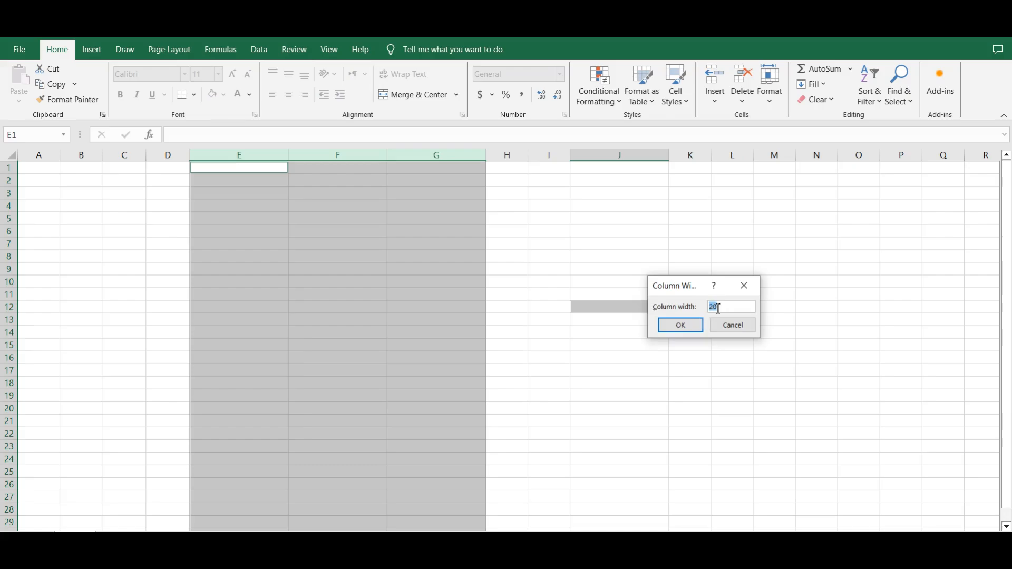
left_click(686, 332)
left_click(422, 310)
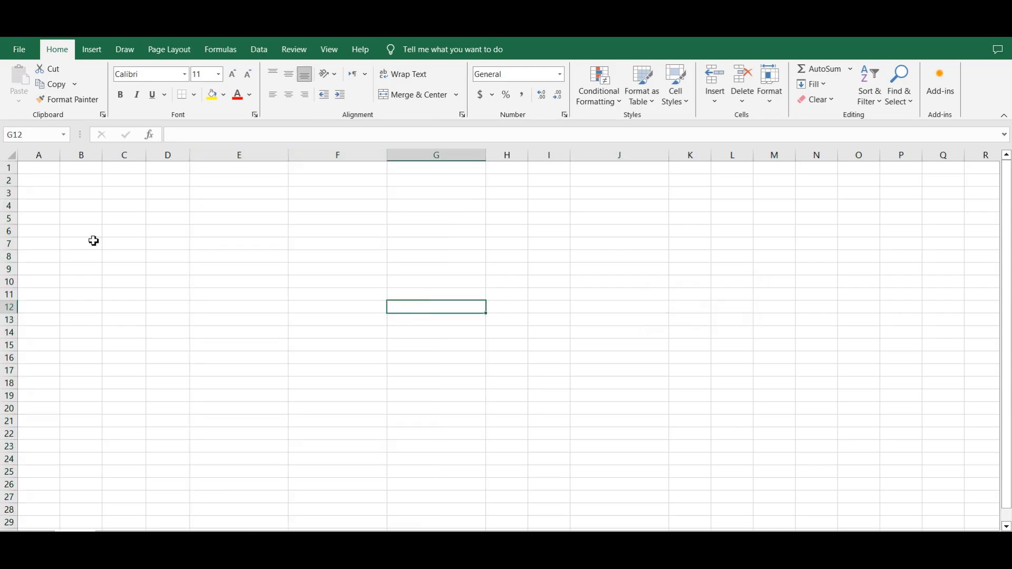
- Select rows 5 through 12, set their row height to 20, and select cell F5
left_click_drag(9, 218, 9, 307)
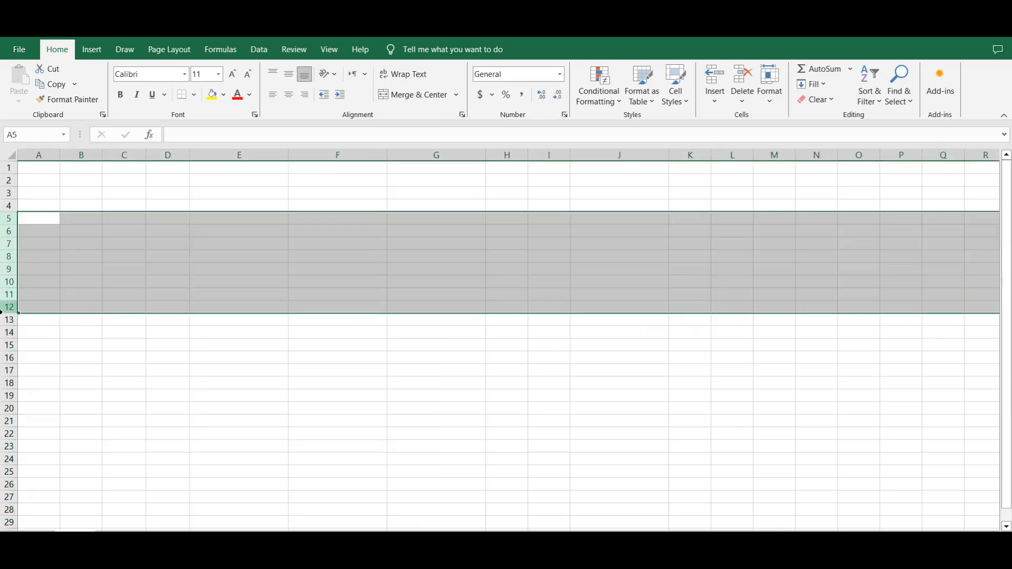
left_click(771, 100)
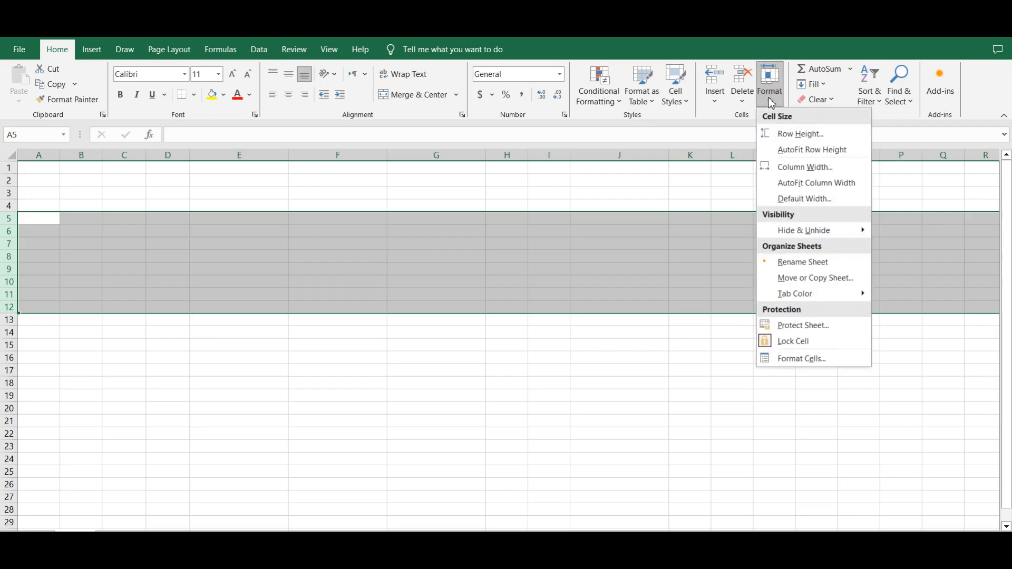
left_click(785, 134)
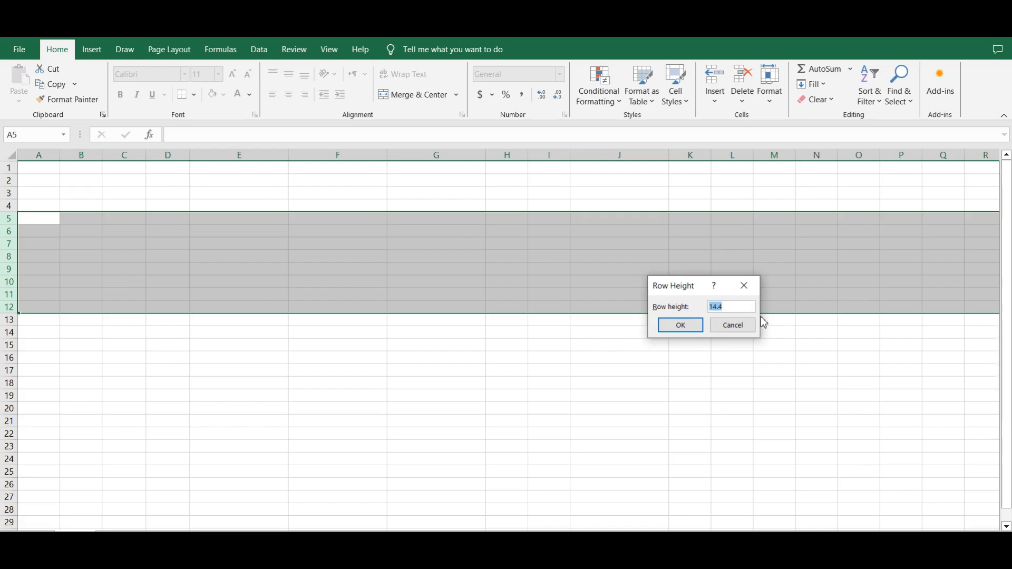
type("020")
key("Return")
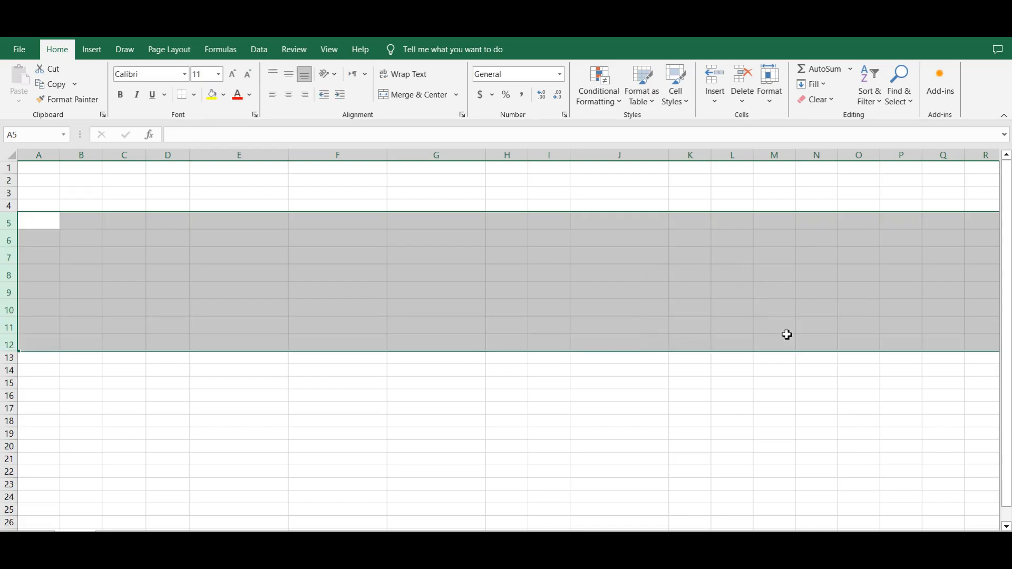
left_click(346, 222)
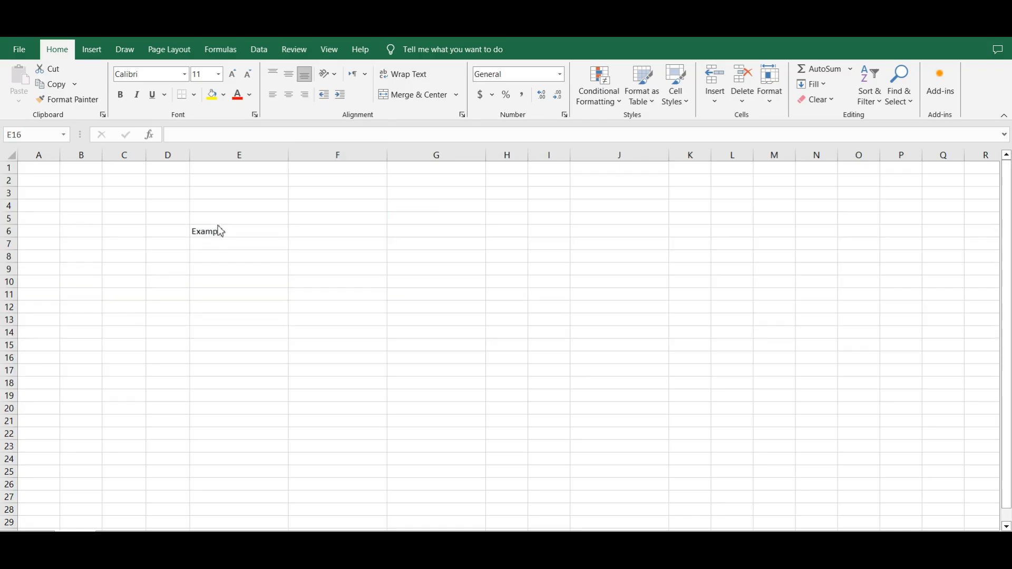
- Select cell E6 containing "Example", the entire row 6, and cell E11 in turn
left_click(220, 232)
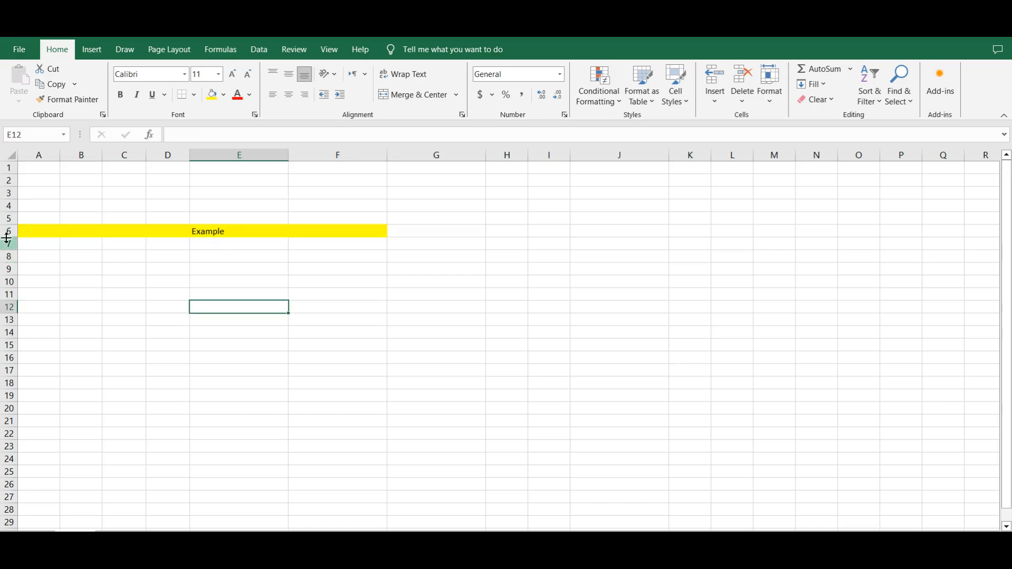
left_click(7, 232)
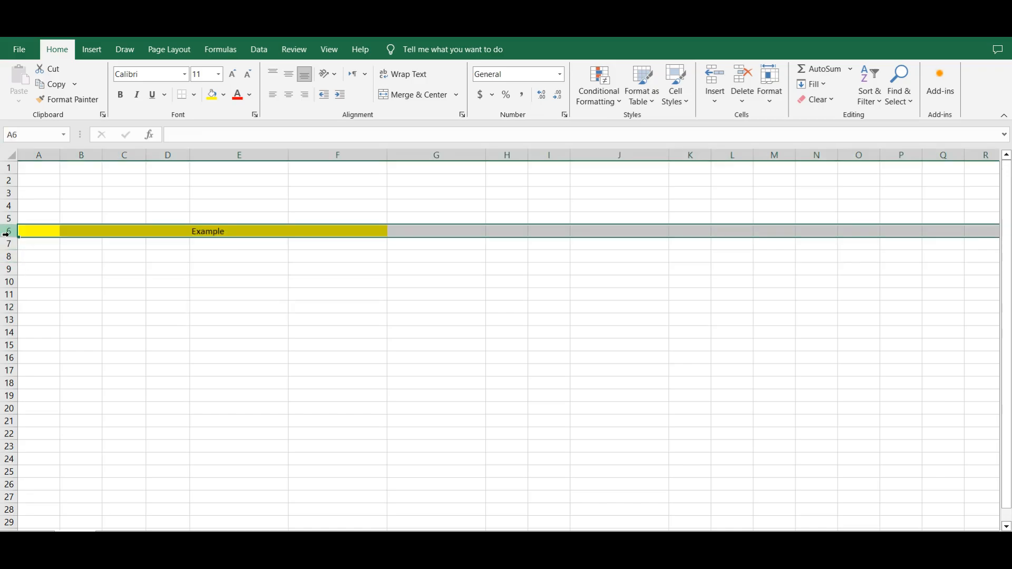
left_click(218, 291)
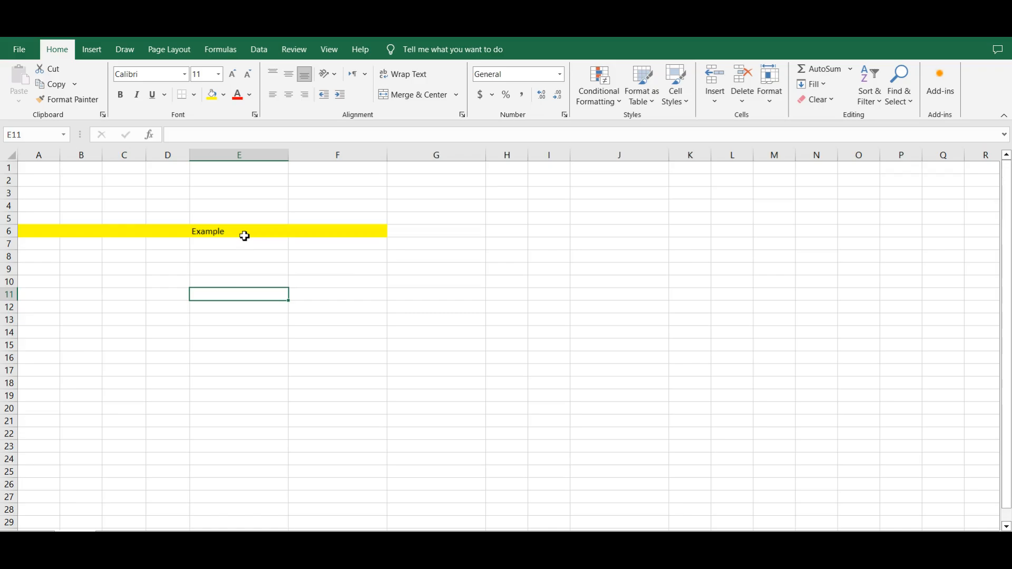
- Clear the "Example" text from yellow row 6 while keeping the row itself, and undo the clearing
left_click(245, 236)
left_click(3, 233)
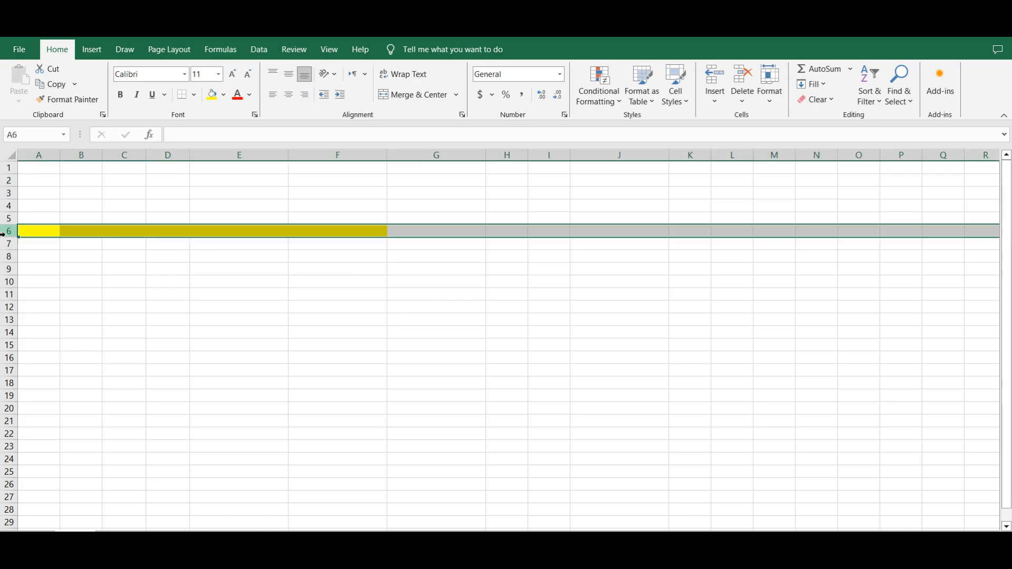
left_click(706, 244)
left_click(355, 235)
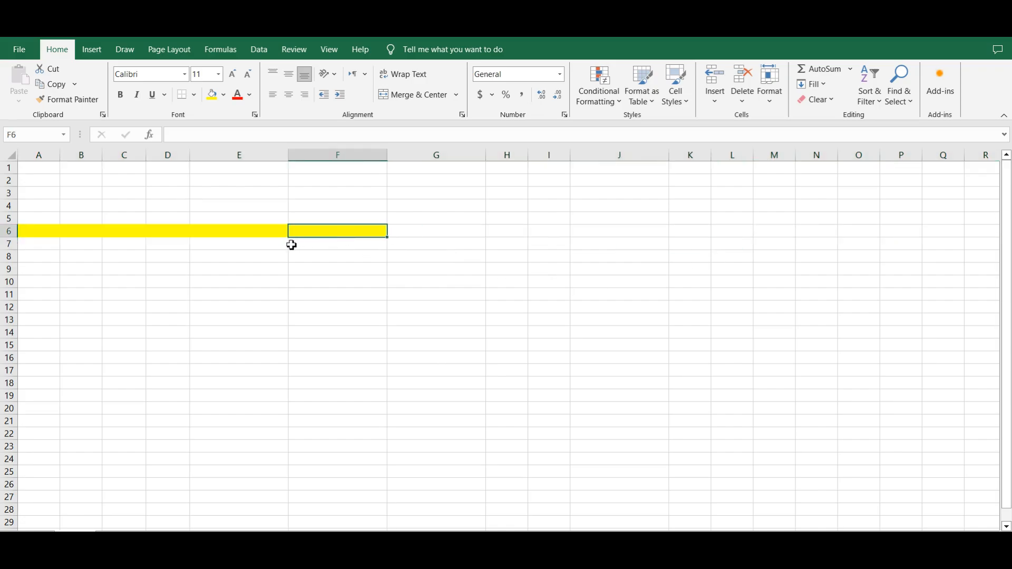
left_click_drag(27, 230, 492, 245)
left_click(11, 230)
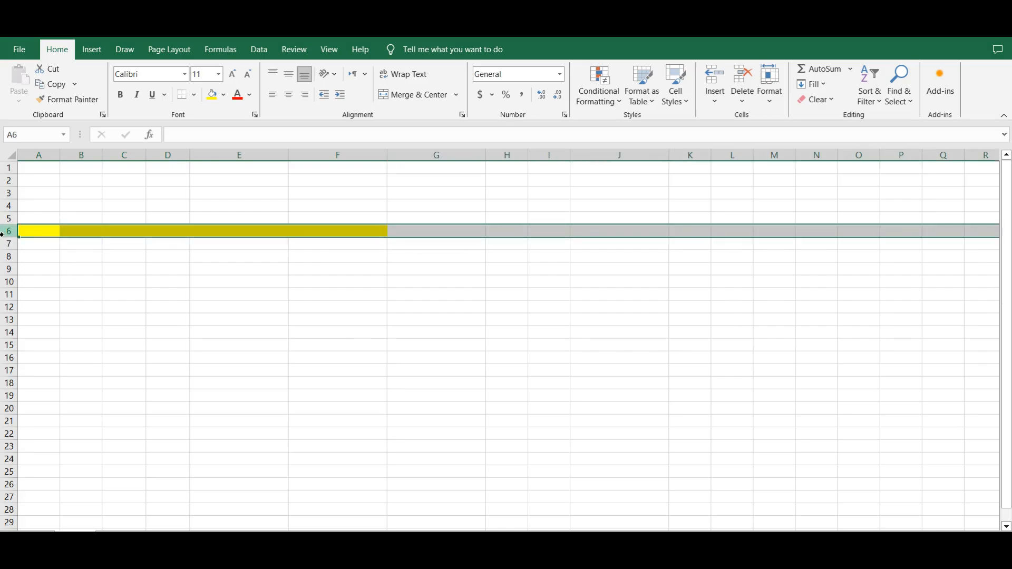
key("ctrl+z")
- Delete the entire yellow row 6 containing "Example" and undo the deletion
right_click(8, 232)
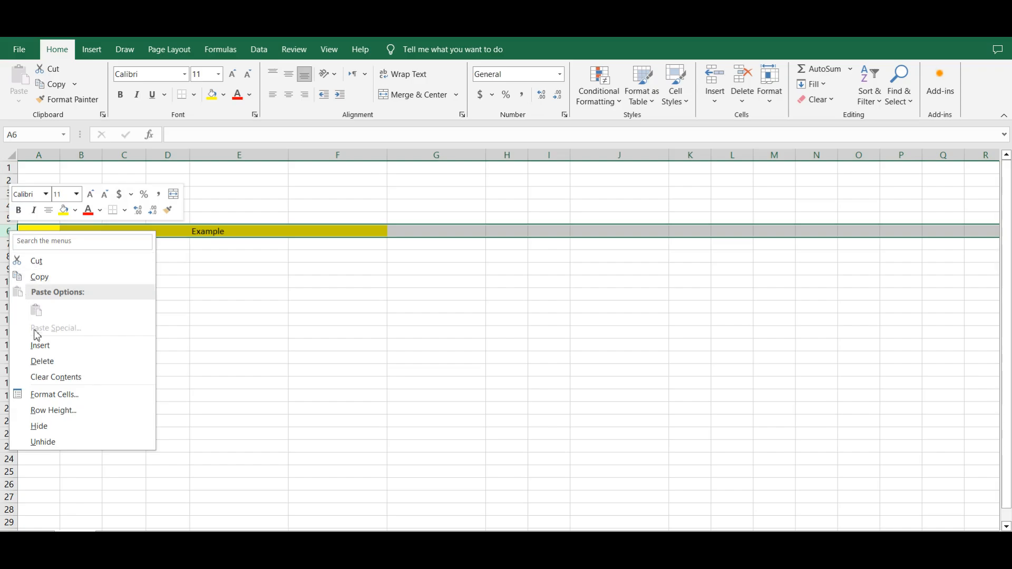
left_click(43, 361)
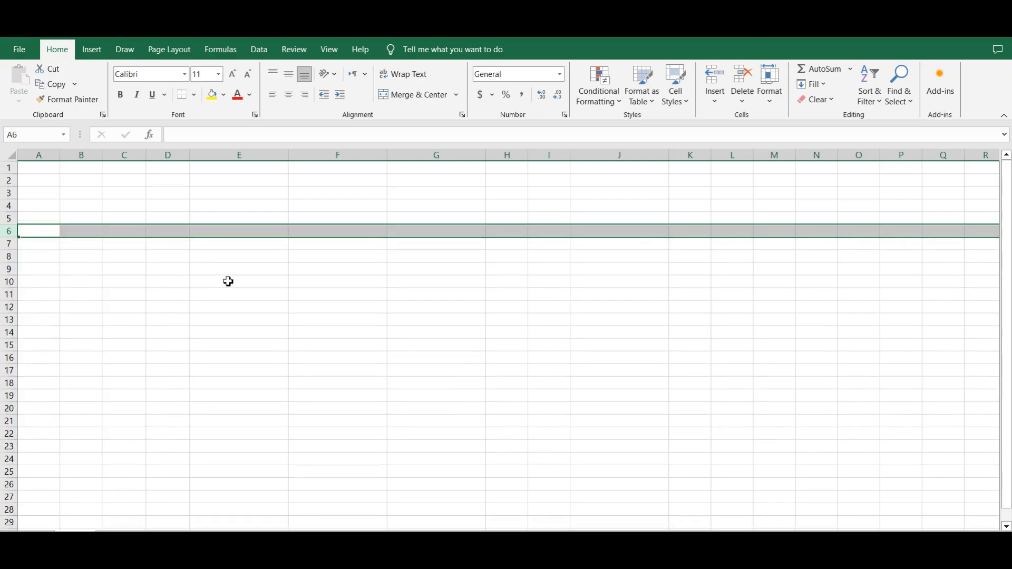
key("ctrl+z")
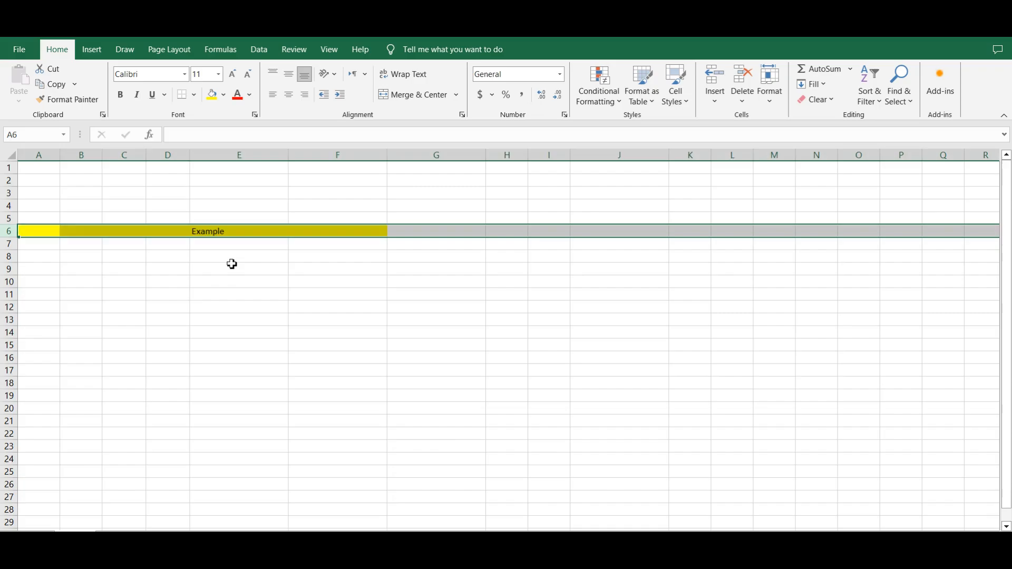
- Select row 6 containing "Example" and remove it with Delete Sheet Rows, finishing with cell H10 selected
left_click(232, 264)
left_click(9, 231)
left_click(742, 96)
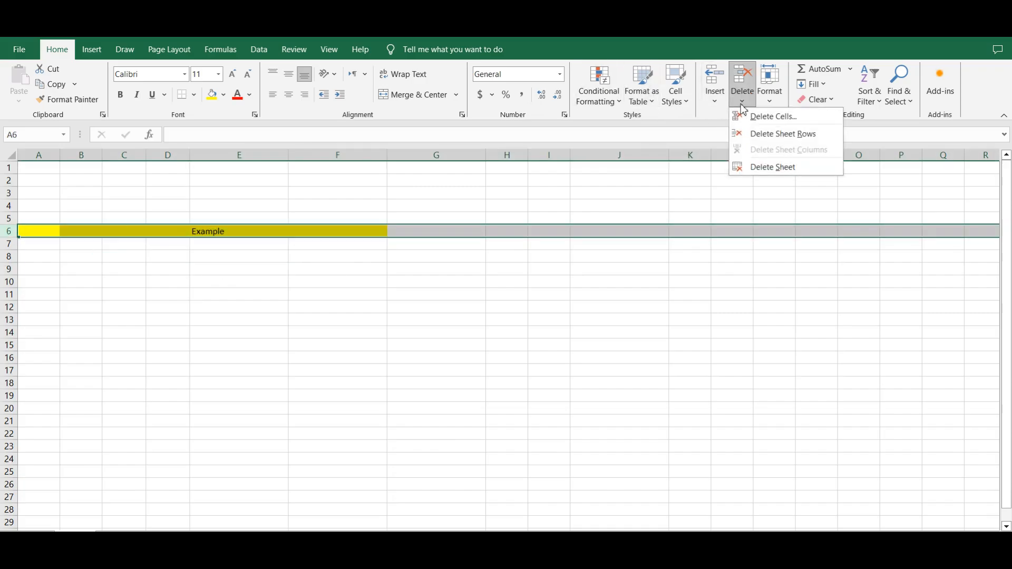
left_click(759, 134)
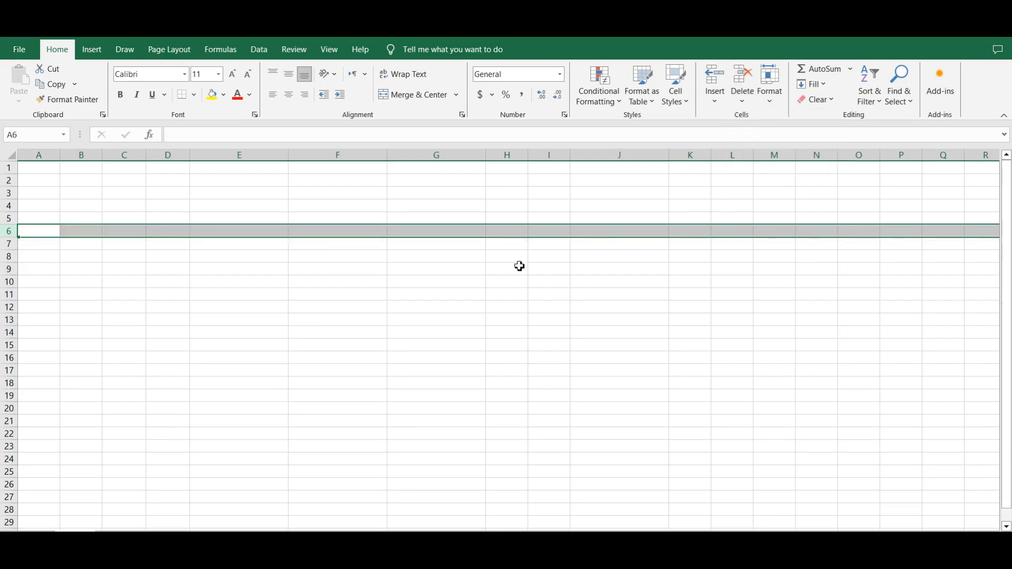
left_click(507, 282)
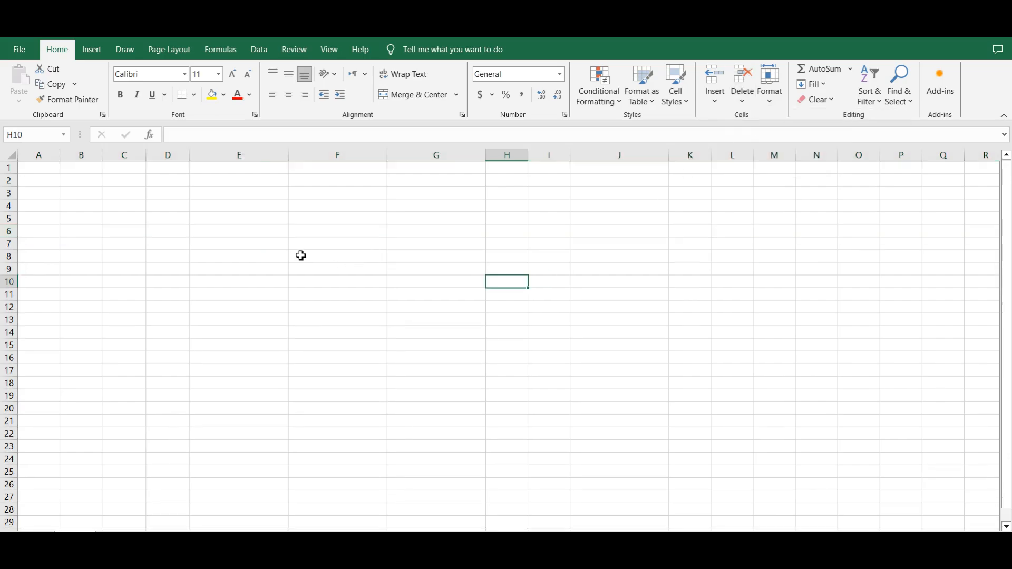
- Select rows 6 through 11 together as a block, and clear the selection with a cell further down
left_click(9, 231)
left_click_drag(3, 269, 4, 290)
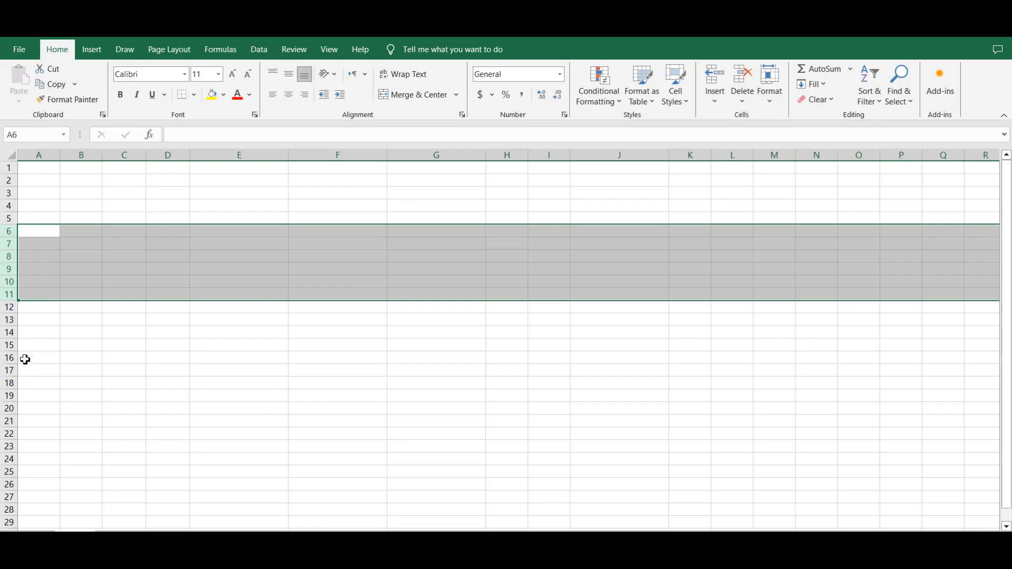
left_click(253, 515)
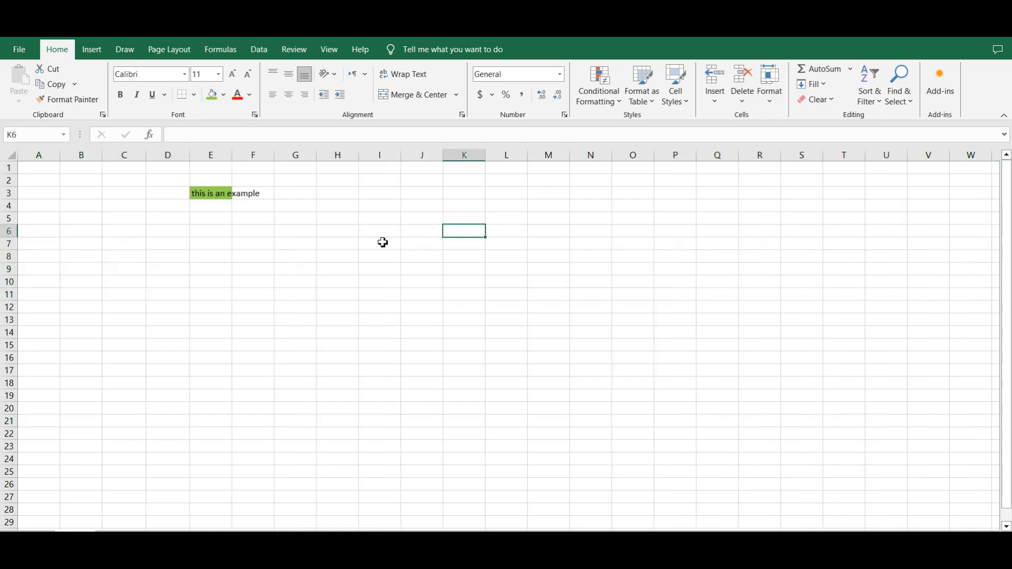
- Select the green cell E3 containing "this is an example" and move the selection to cell E7
left_click(211, 196)
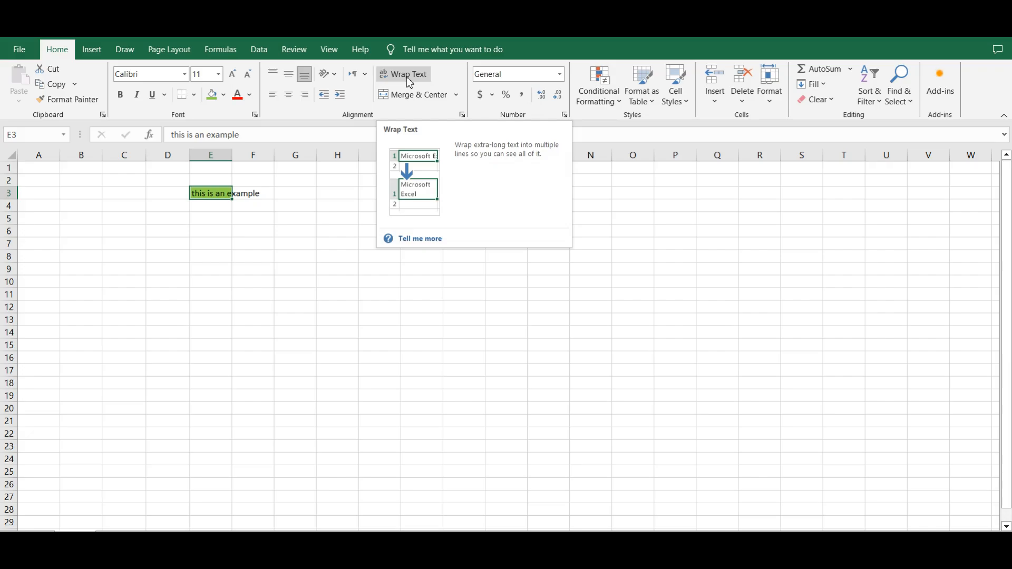
left_click(221, 243)
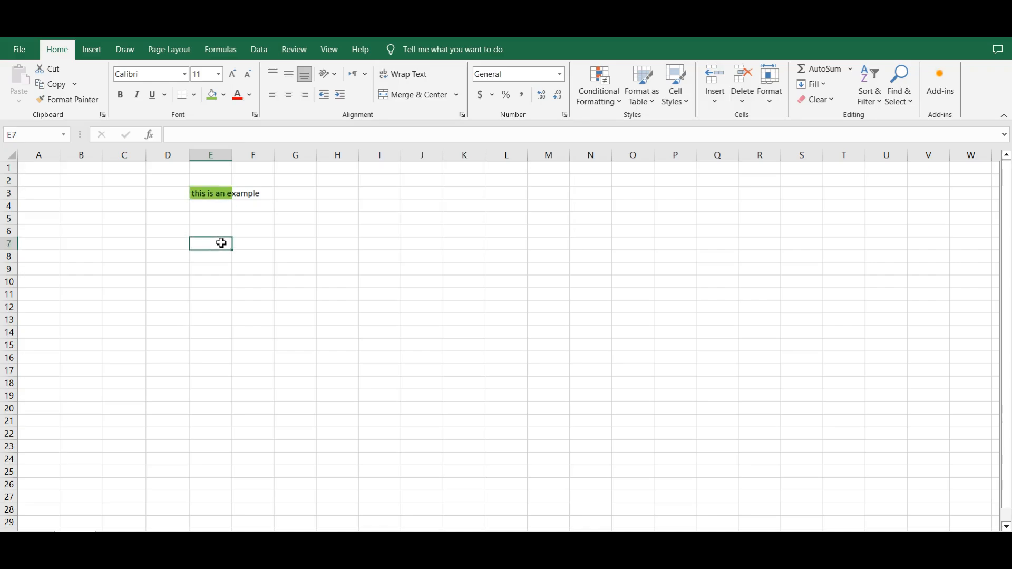
- Select cells E3 and F3 in turn to check which one holds the text "this is an example"
left_click(210, 193)
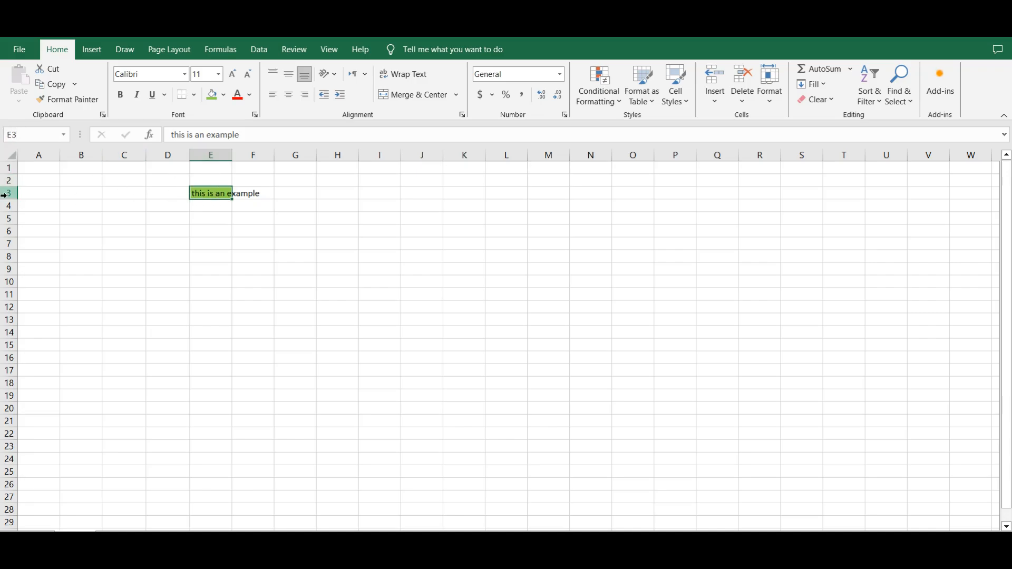
left_click(216, 207)
left_click(215, 195)
left_click(262, 196)
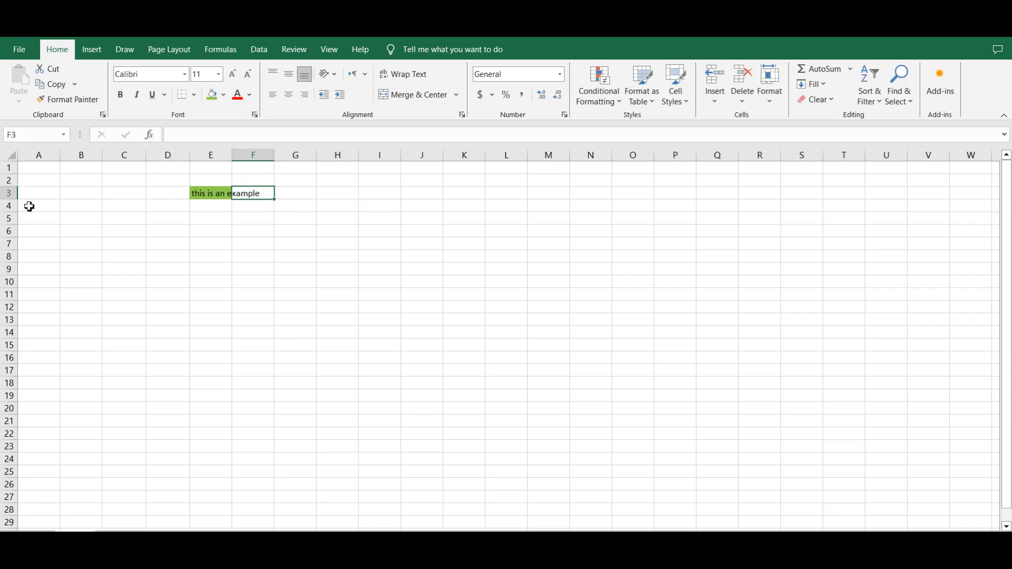
left_click(259, 236)
left_click(259, 193)
left_click(268, 232)
left_click(249, 206)
left_click(253, 194)
- Wrap the text in cell E3 and turn the wrapping back off
left_click(214, 197)
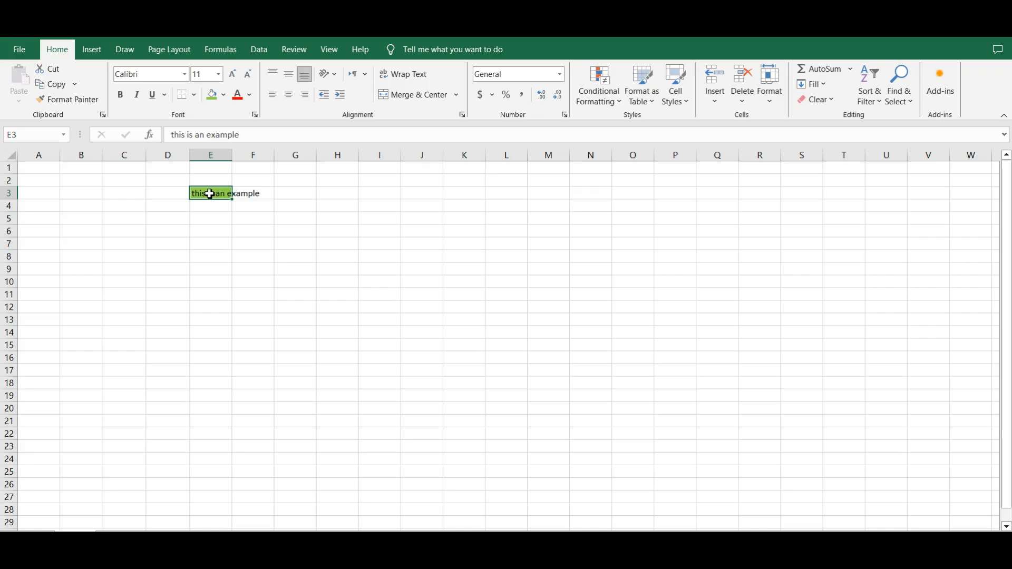
left_click(409, 75)
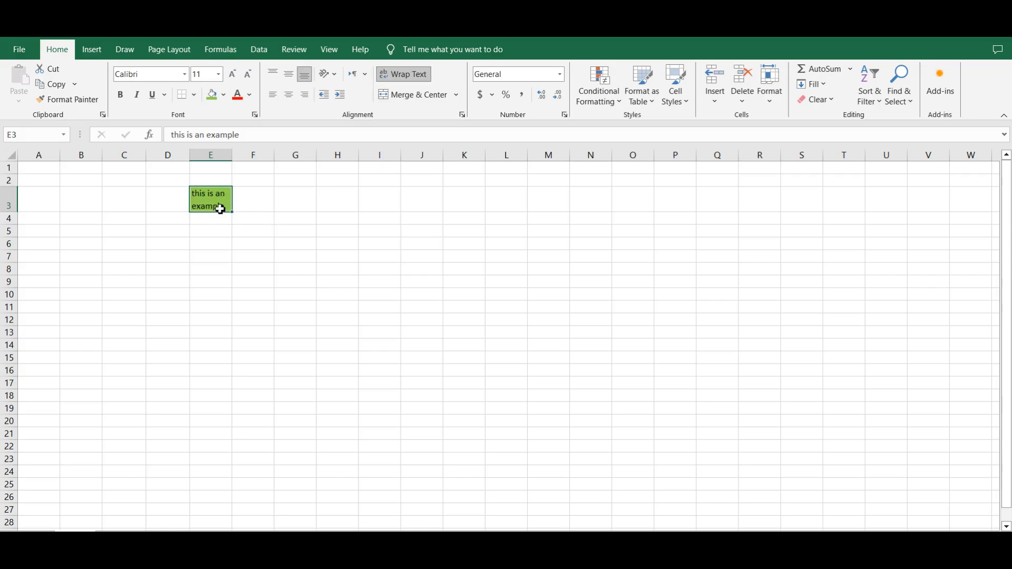
left_click(404, 77)
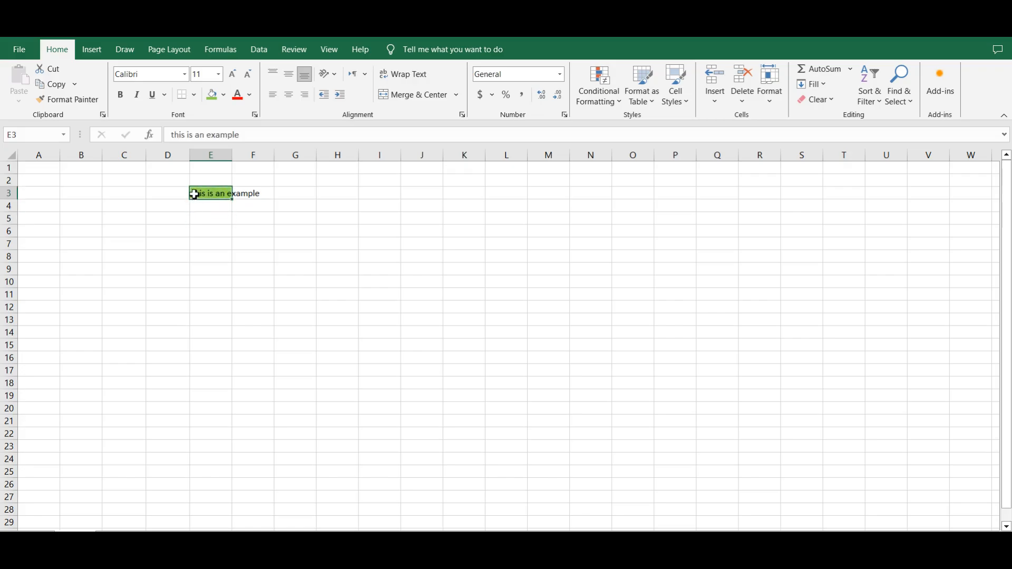
- Select the overflow cell F3 and the text cell E3, and clear that selection with cell F6
left_click(258, 200)
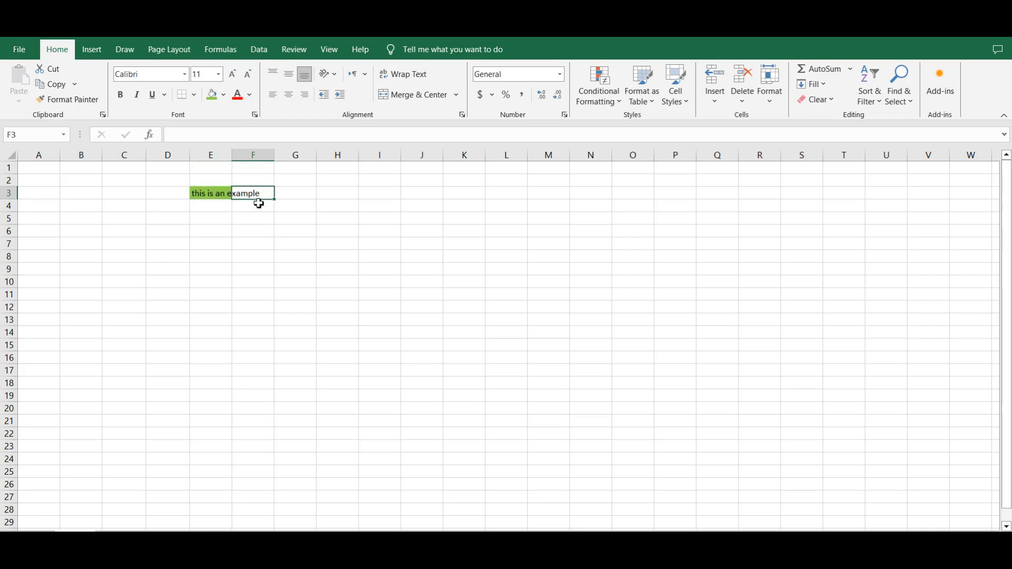
left_click(211, 193)
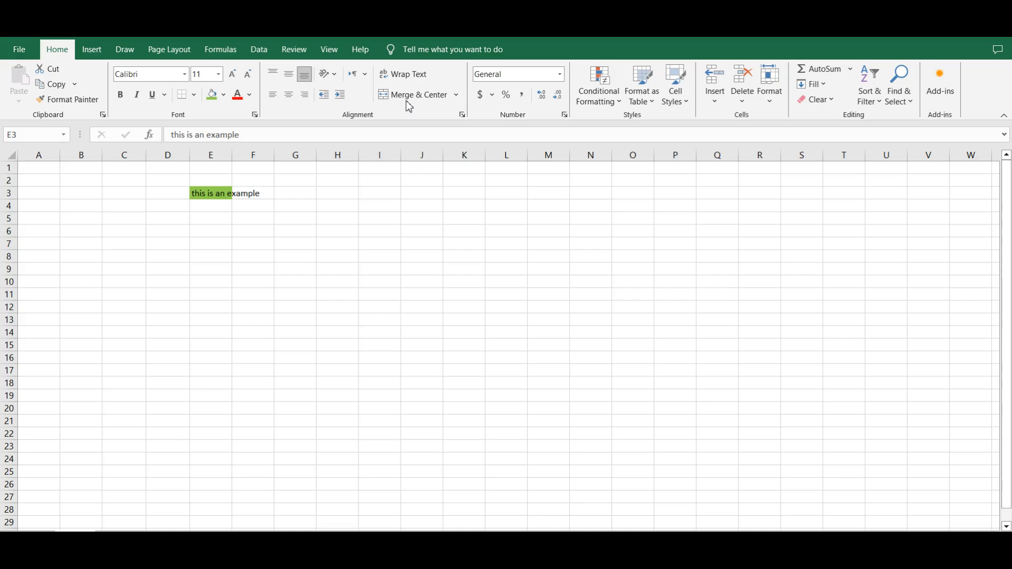
left_click(239, 232)
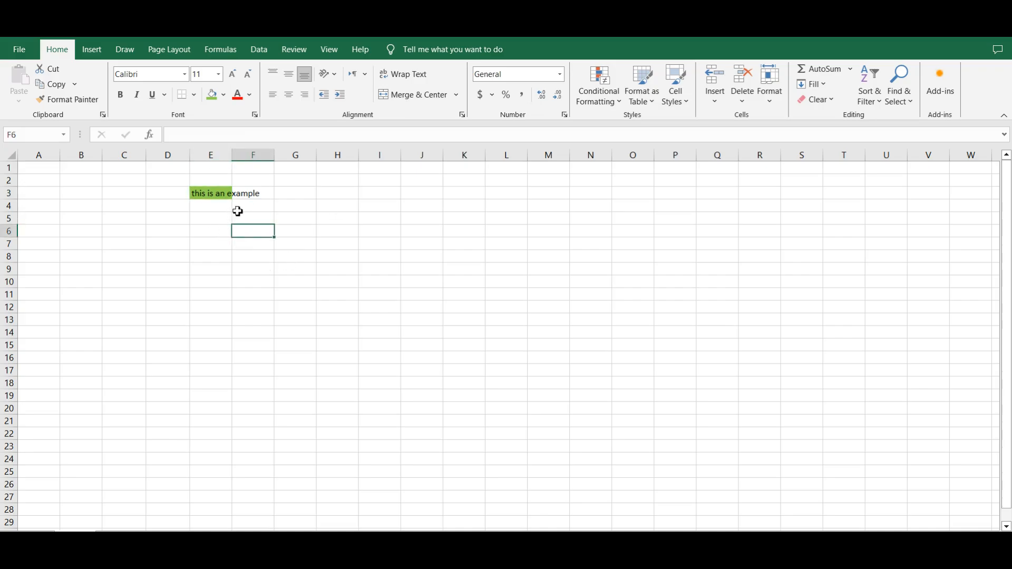
- Select column H, row 4 and column G as examples, then their intersecting cell G4, finishing on cell G7
left_click(340, 156)
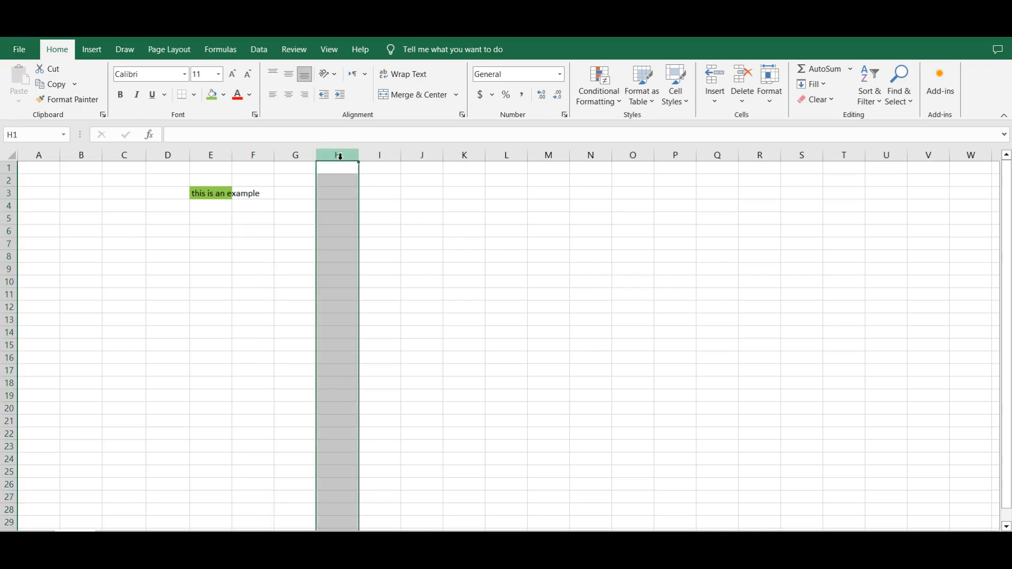
left_click(3, 210)
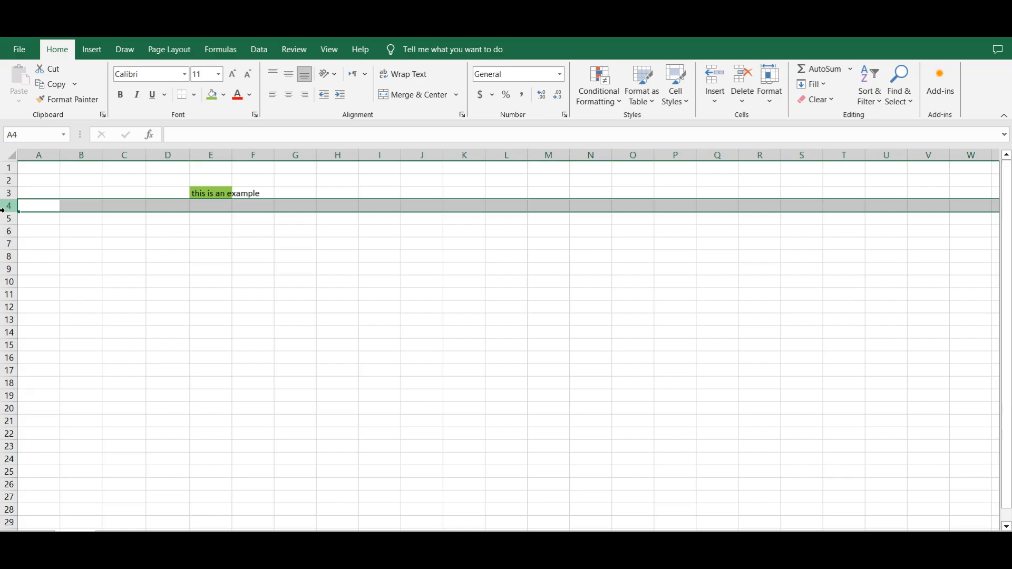
left_click(293, 155)
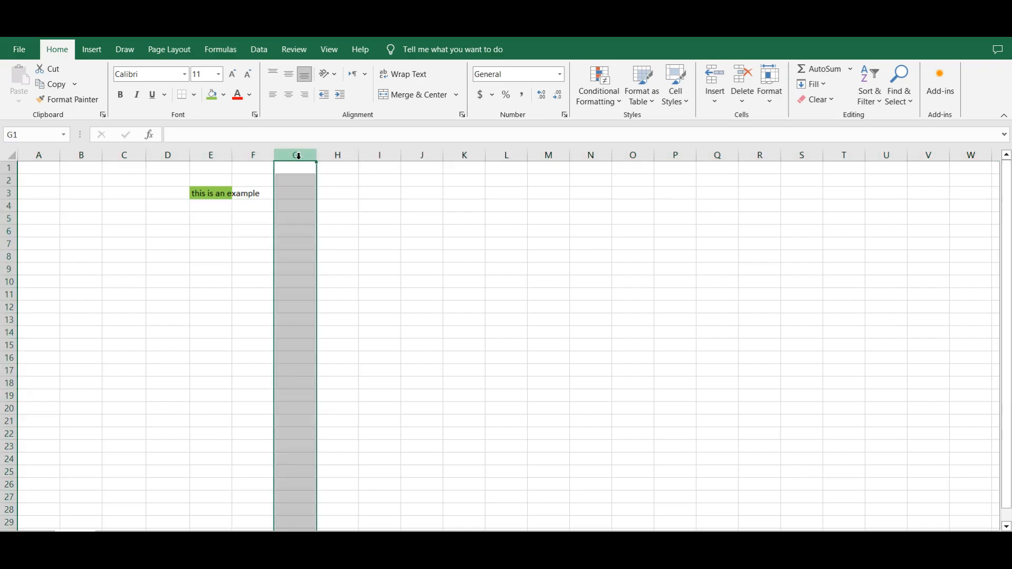
left_click(3, 206)
left_click(300, 207)
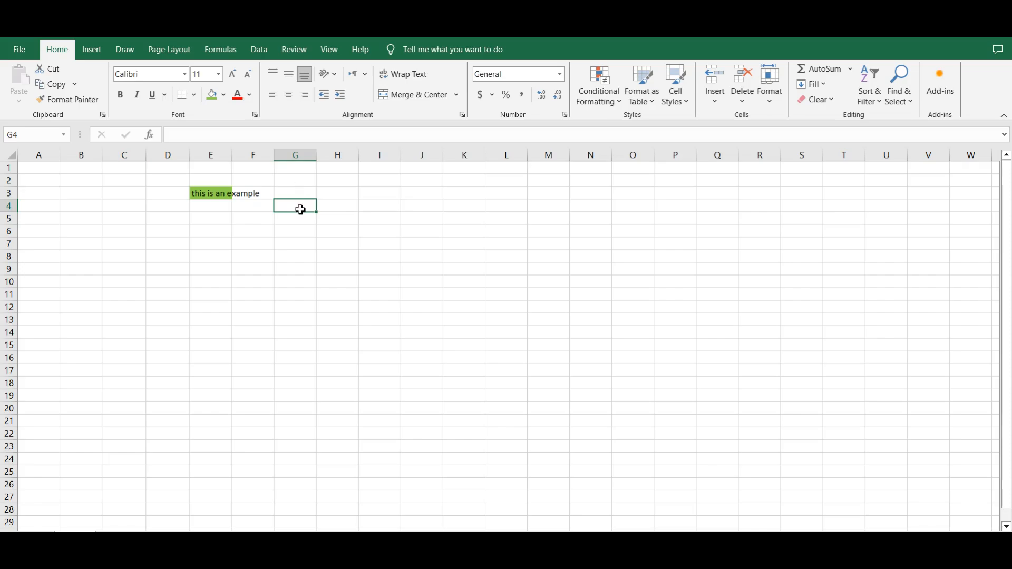
left_click(300, 220)
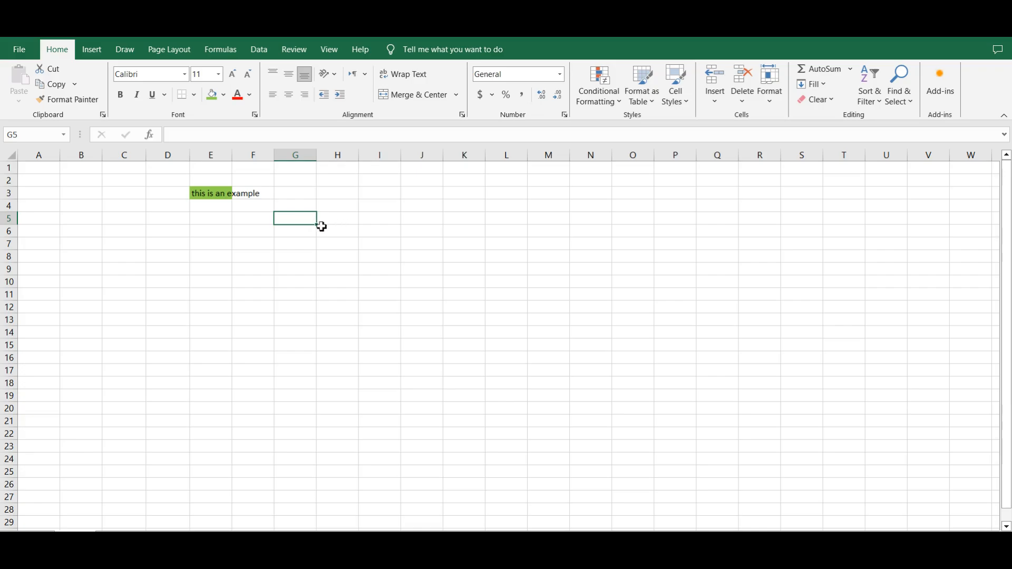
left_click(314, 243)
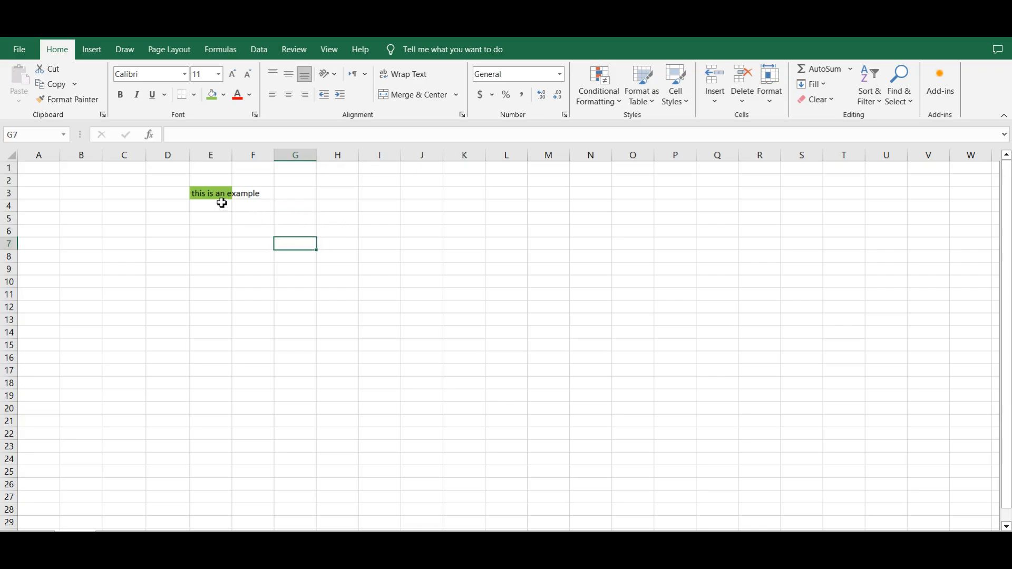
- Compare the contents of the green cell E3 with its neighbours F3 and E4
left_click(207, 193)
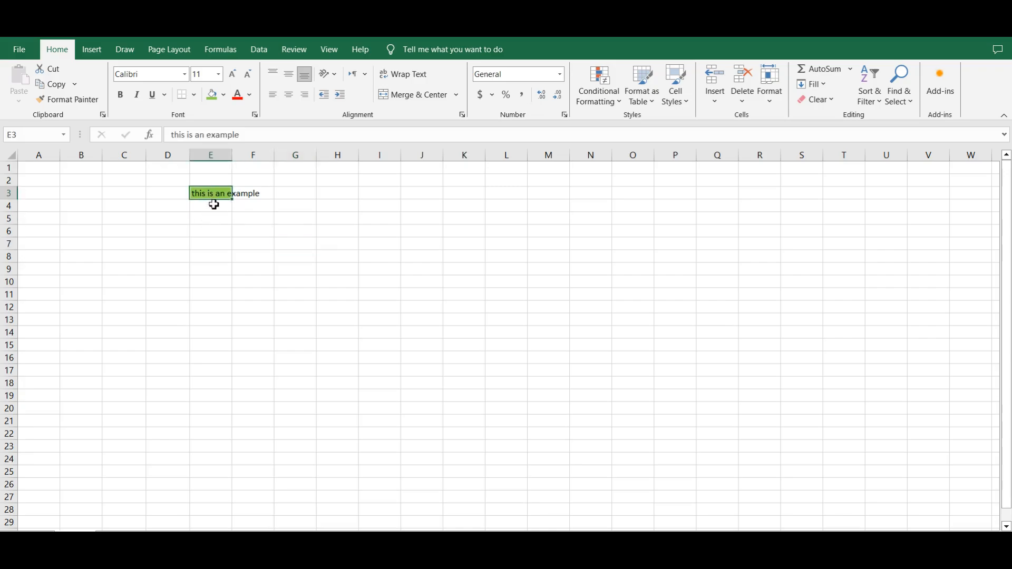
left_click(211, 207)
left_click(205, 196)
left_click(268, 194)
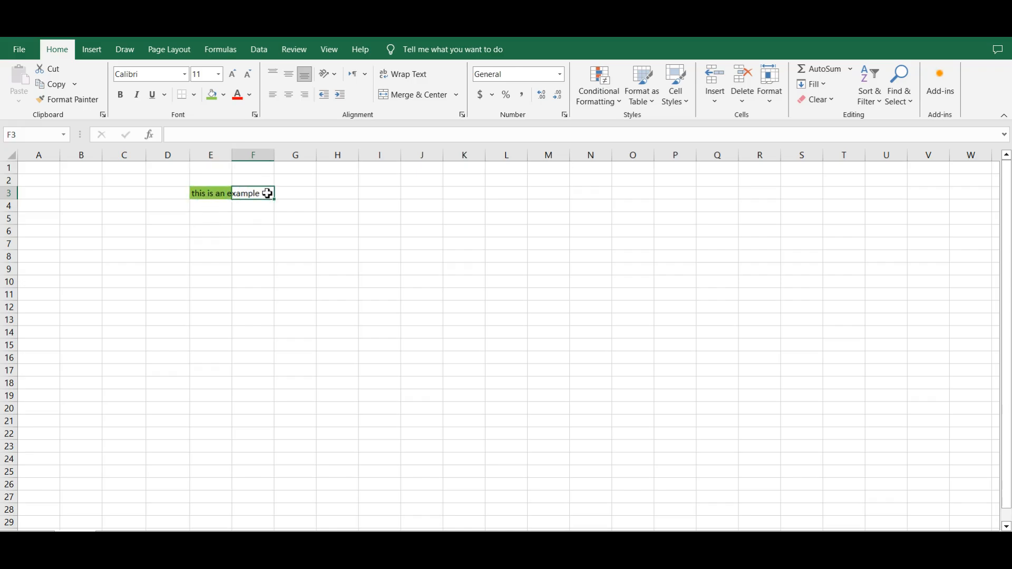
left_click(222, 208)
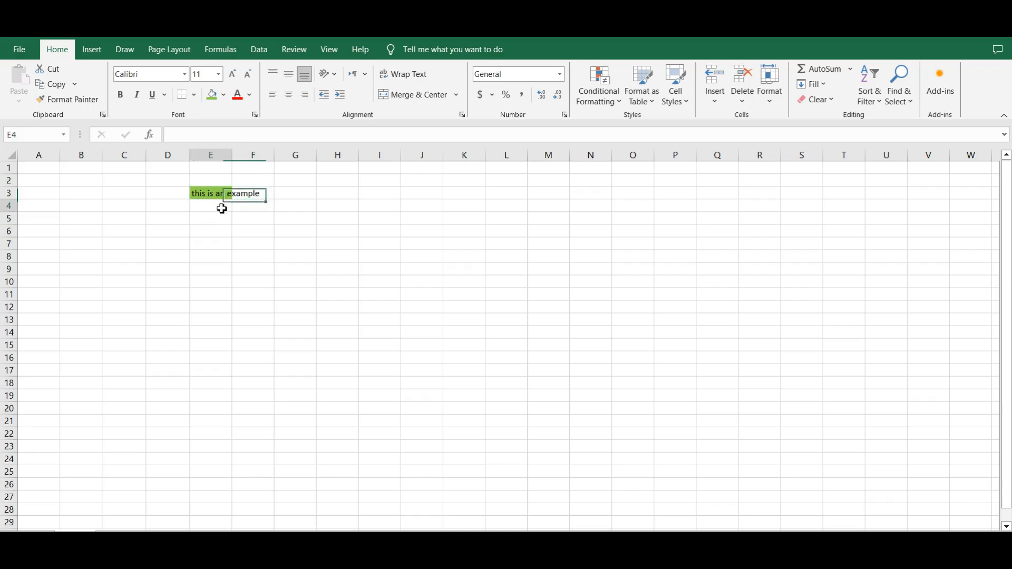
- Select the range E3:F3 and apply Merge & Center to it, finishing with cell E6 selected
left_click(206, 193)
left_click_drag(206, 194, 256, 190)
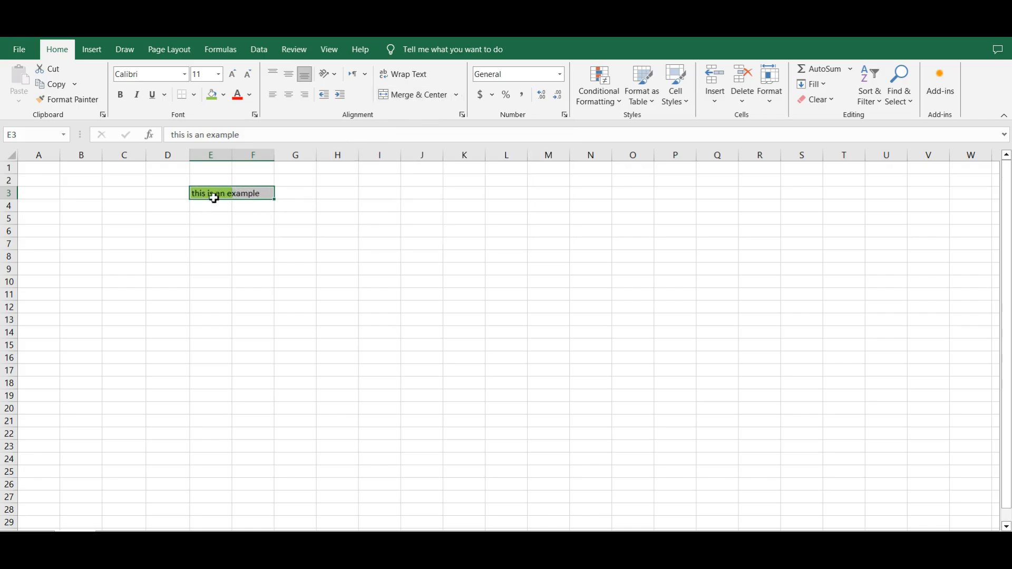
left_click(415, 95)
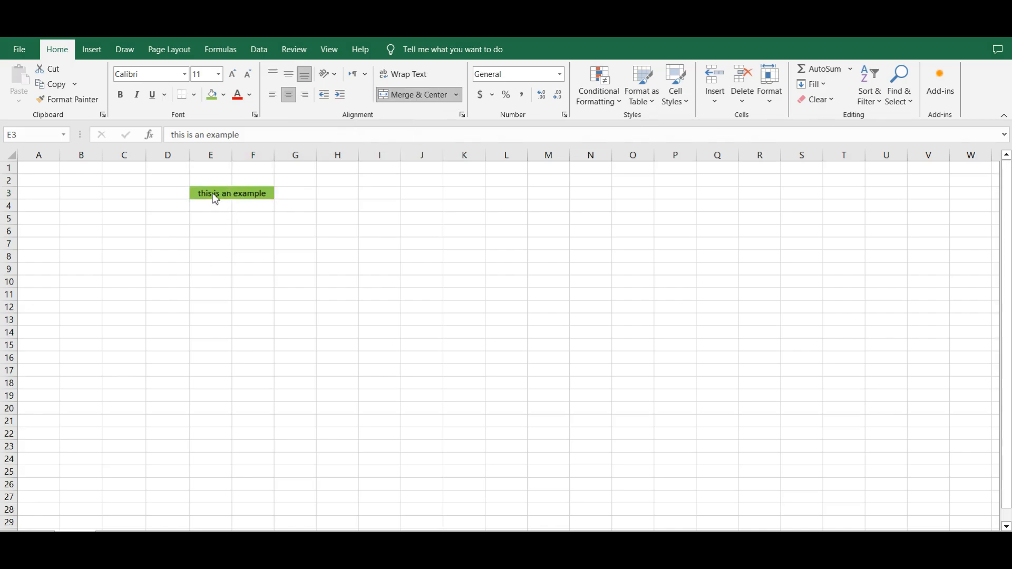
left_click(224, 232)
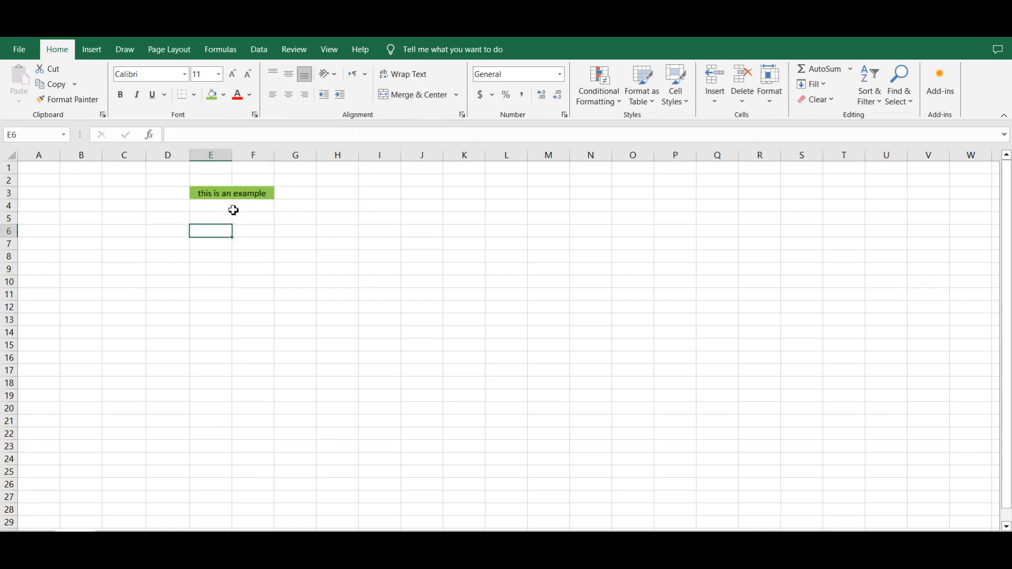
- Undo the merge of E3:F3 and redo it, repeating the undo and redo to compare both versions
key("ctrl+z")
key("ctrl+z")
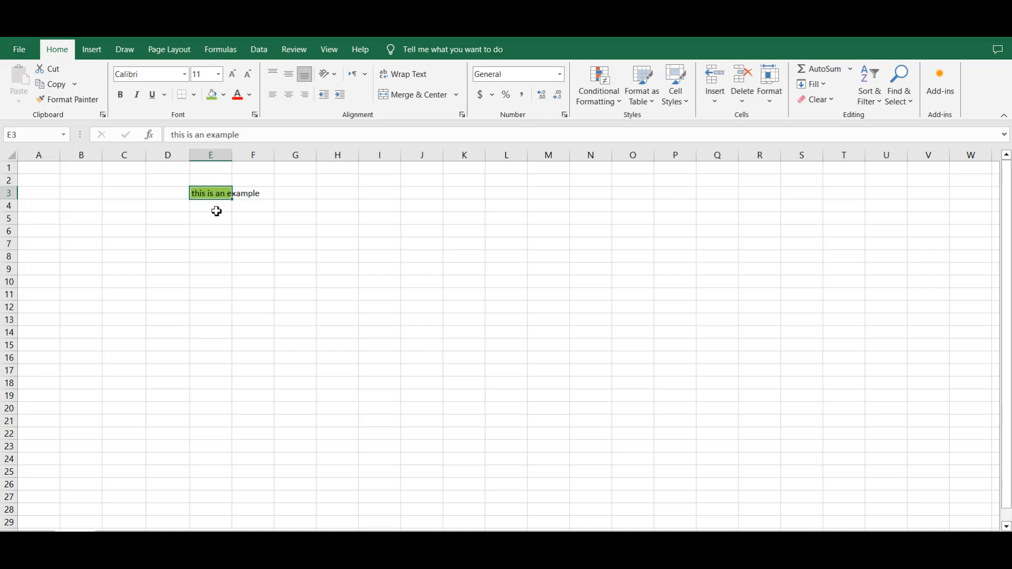
left_click(216, 208)
left_click(216, 196)
key("ctrl+y")
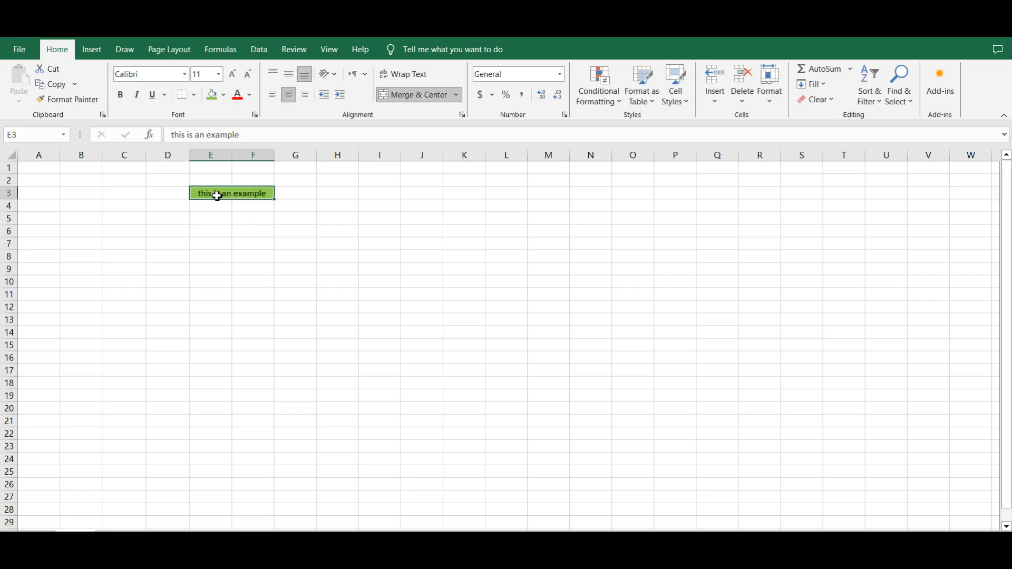
key("ctrl+z")
key("ctrl+y")
- Select the merged cell E3:F3 and the cells below it in turn, and extend a selection from it across row 3
left_click(247, 215)
left_click(230, 210)
left_click(220, 193)
left_click(220, 210)
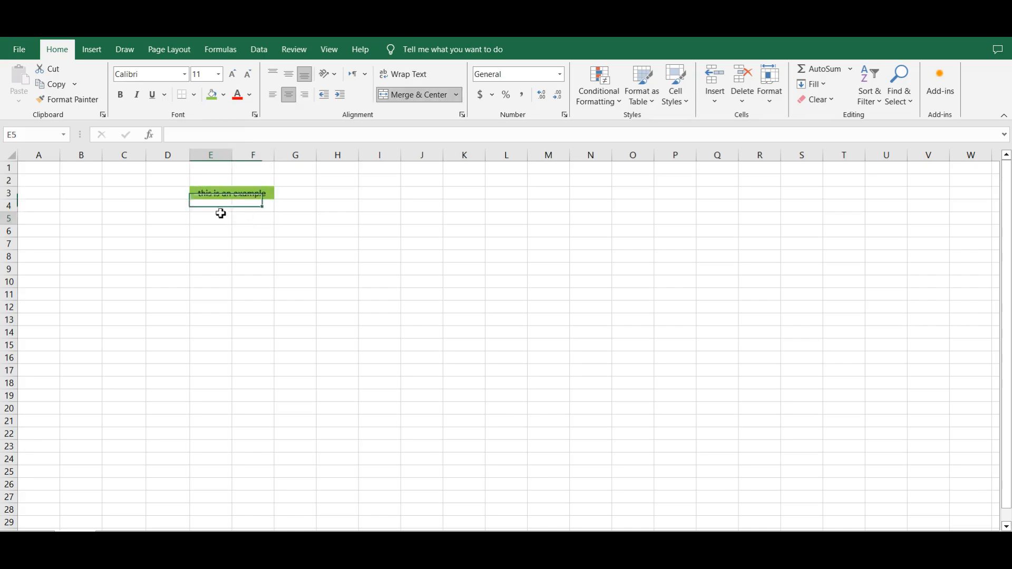
left_click(211, 194)
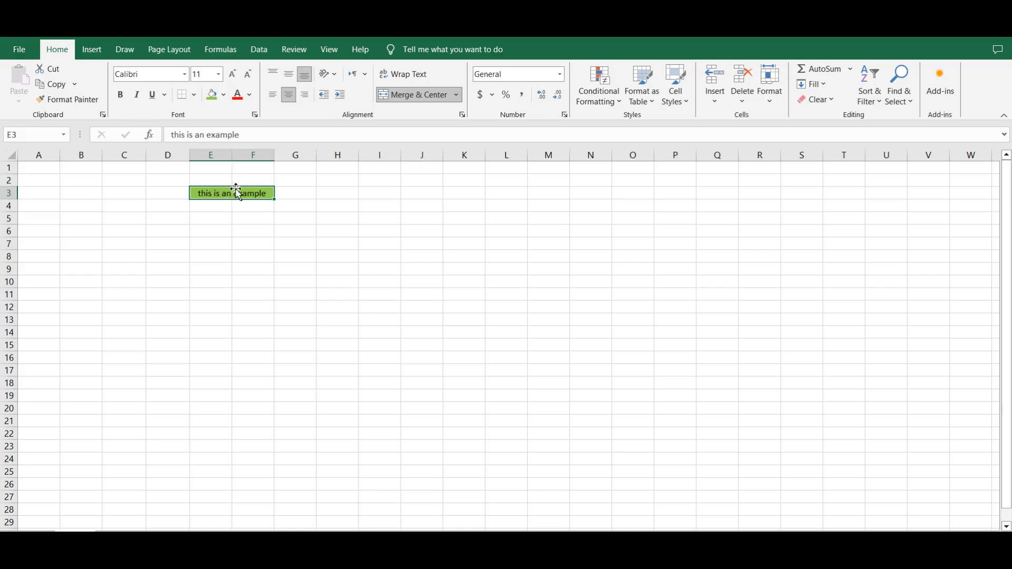
left_click(216, 212)
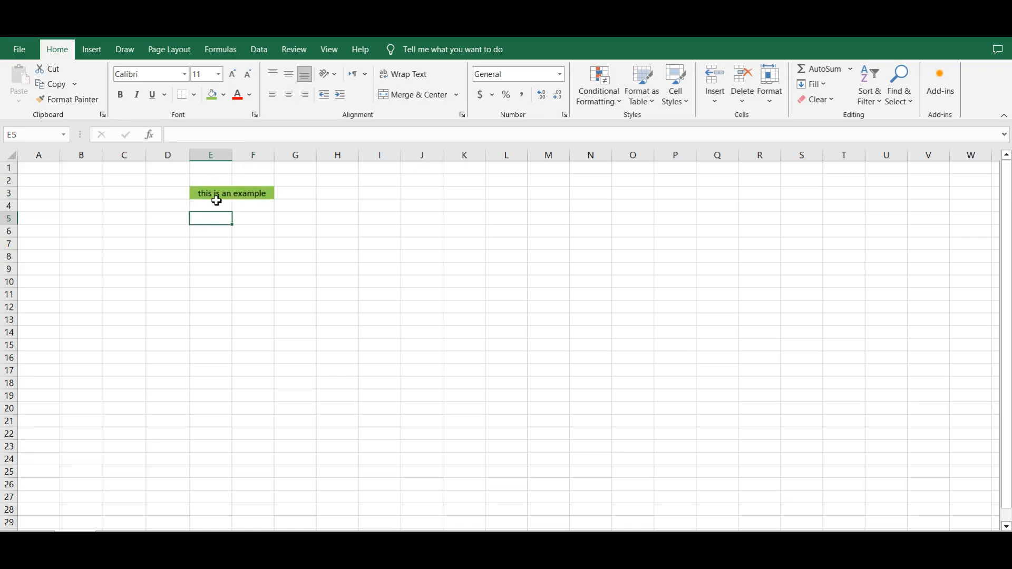
left_click(217, 197)
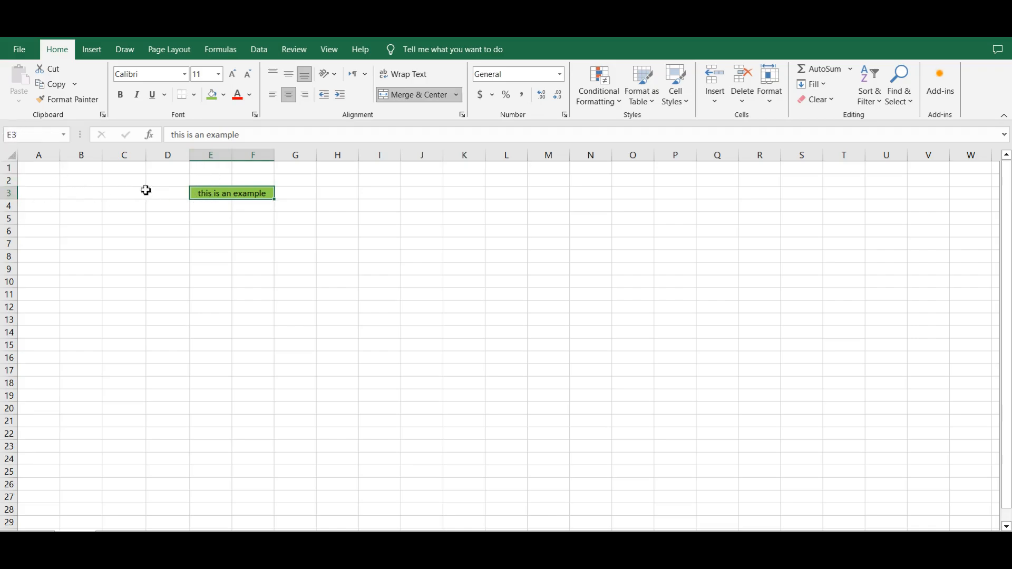
left_click(227, 230)
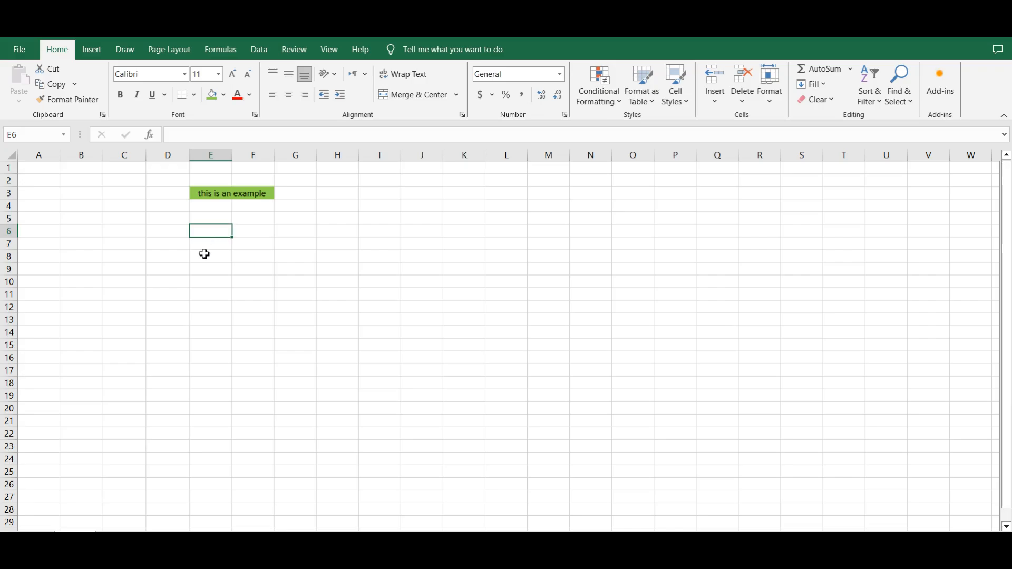
left_click(209, 209)
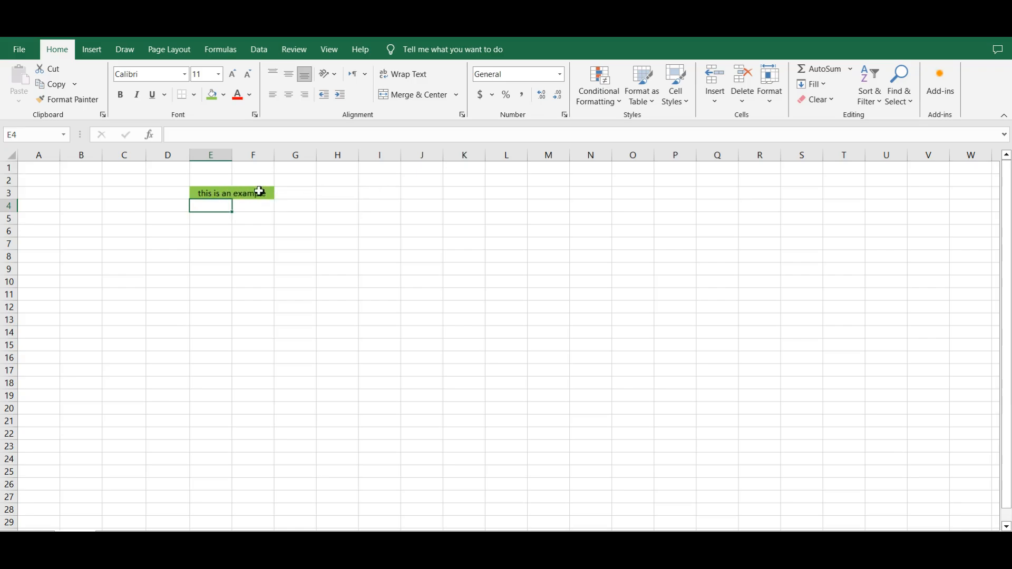
left_click_drag(203, 196, 374, 192)
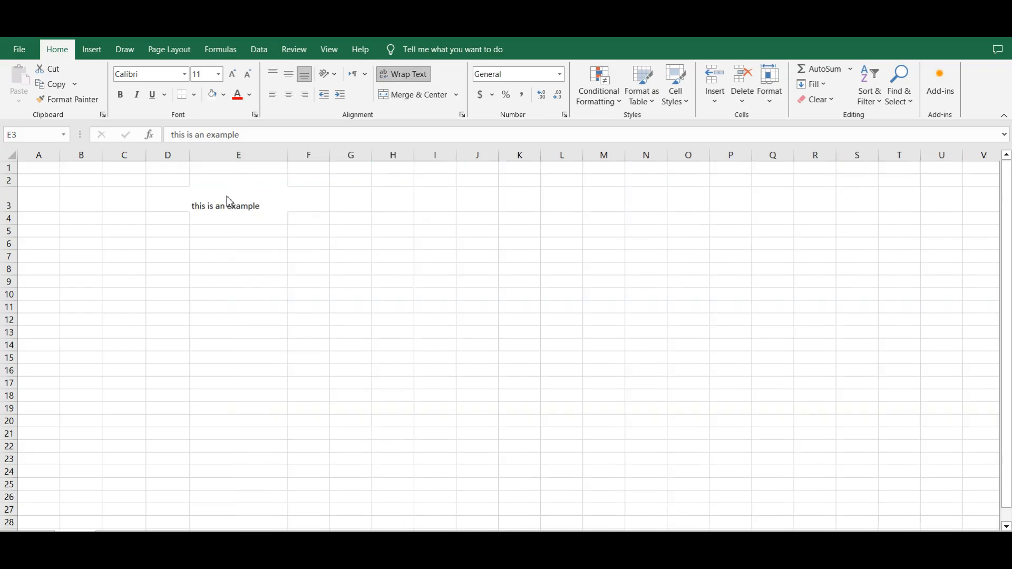
- Select the wrapped cell E3 and view the Format options for cell size, visibility and protection
left_click(244, 207)
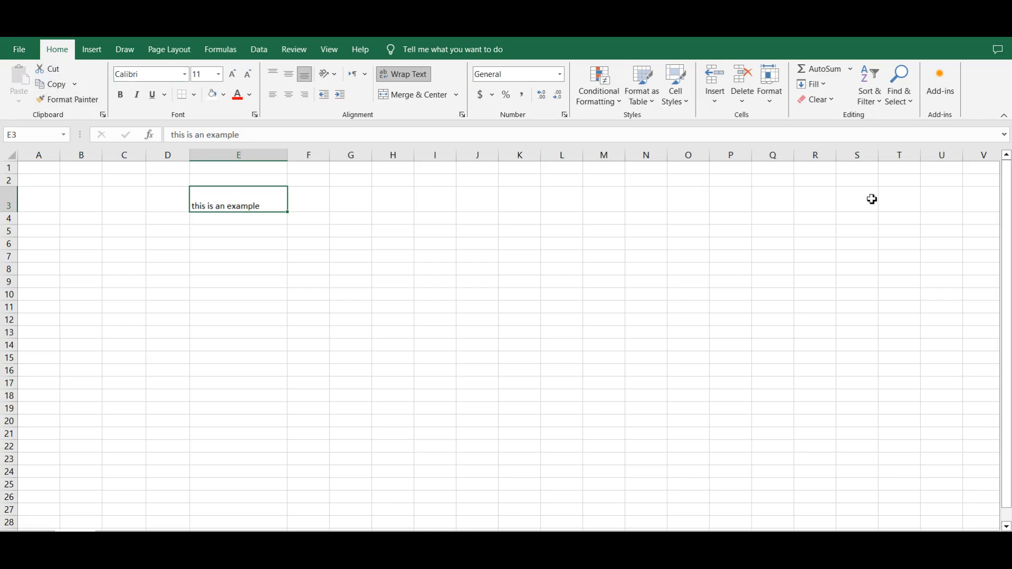
left_click(770, 106)
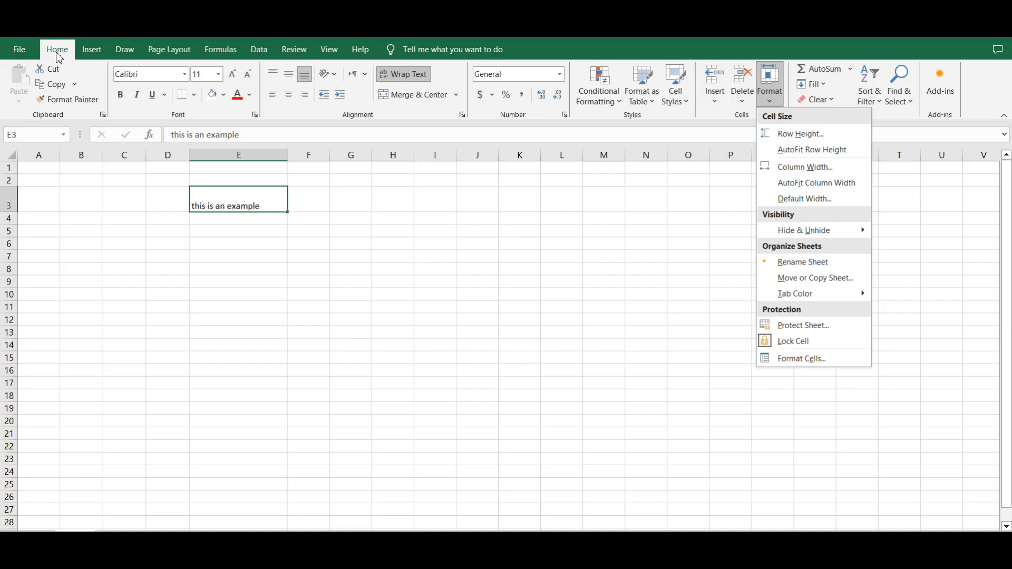
left_click(248, 209)
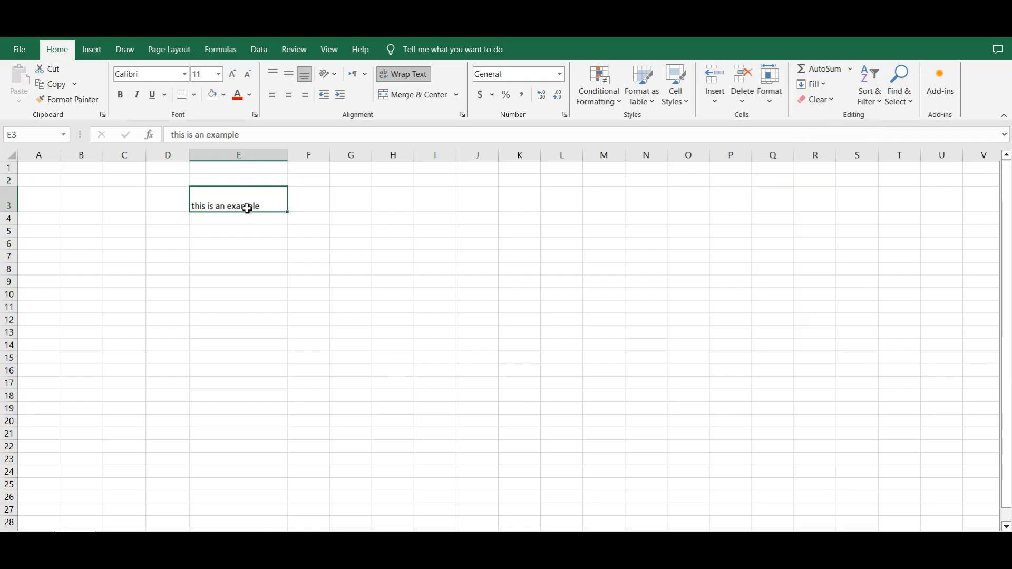
- Browse the standard palette of additional fill colors for cell E3, sampling green, orange, purple, brown and gray shades
left_click(233, 234)
left_click(246, 207)
left_click(224, 95)
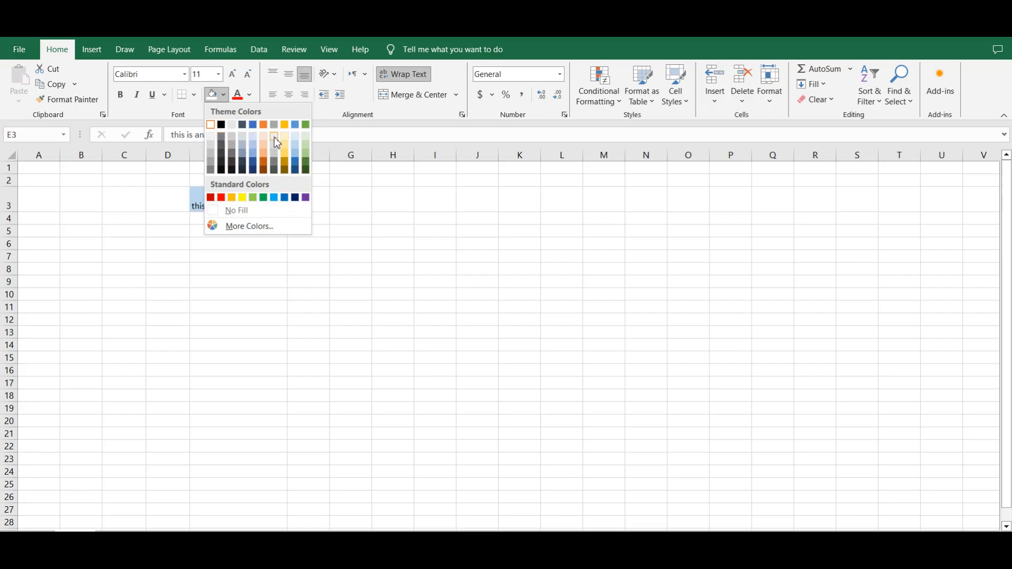
left_click(254, 226)
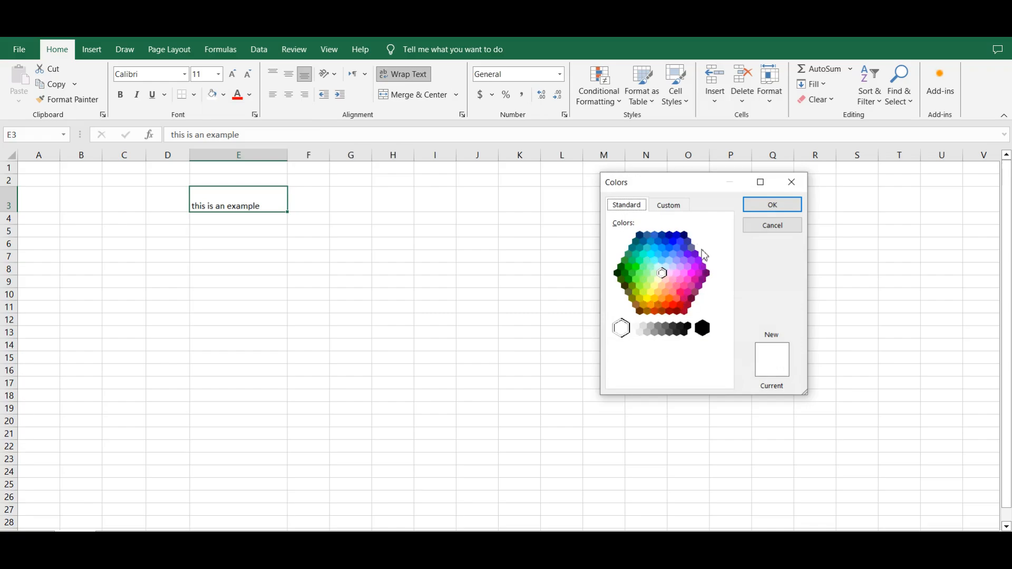
left_click(646, 307)
left_click(655, 273)
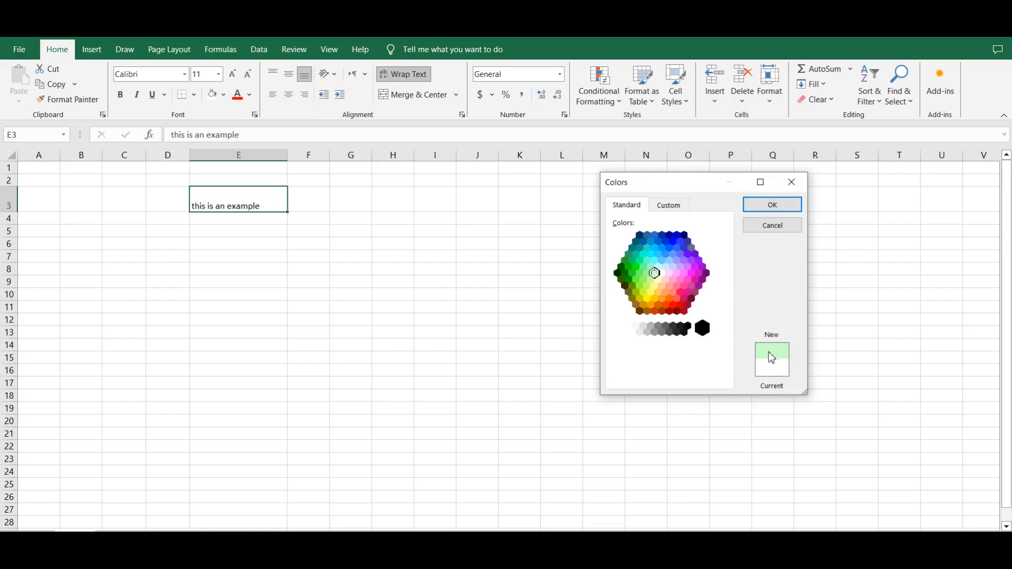
left_click(670, 305)
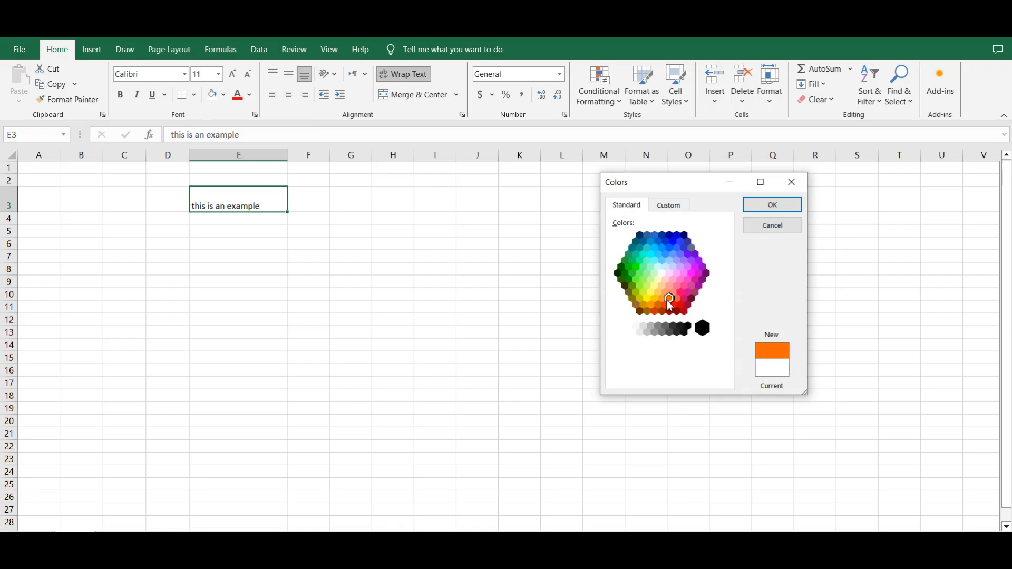
left_click(672, 268)
left_click(657, 256)
left_click(651, 295)
left_click(630, 279)
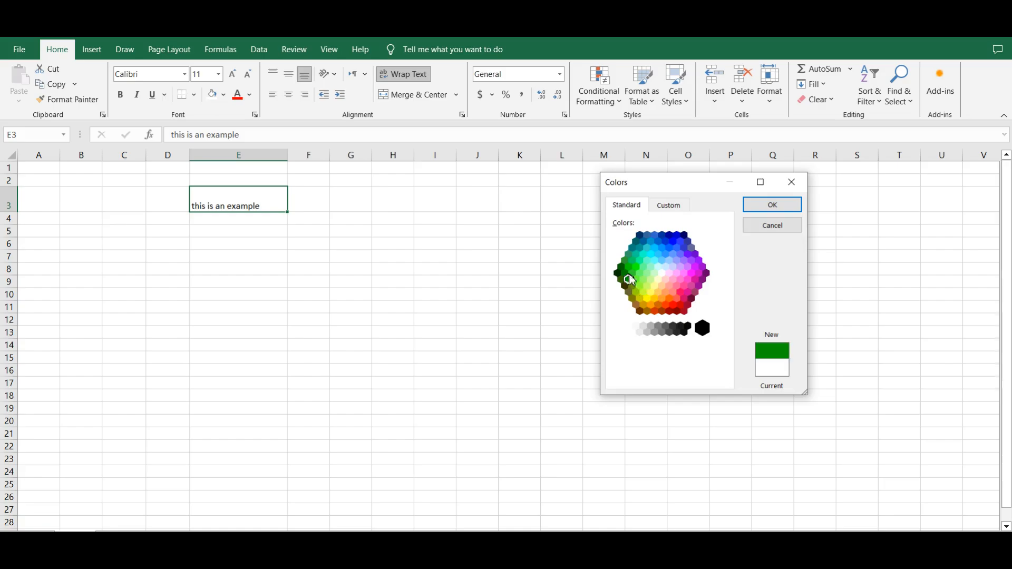
left_click(662, 273)
left_click(685, 304)
left_click(682, 289)
left_click(679, 268)
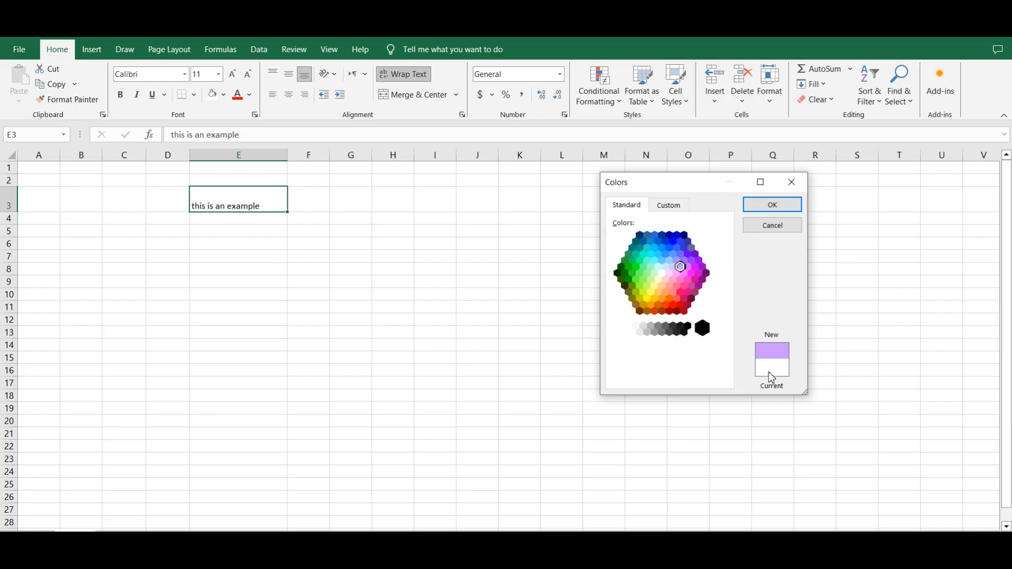
left_click(665, 281)
left_click(662, 311)
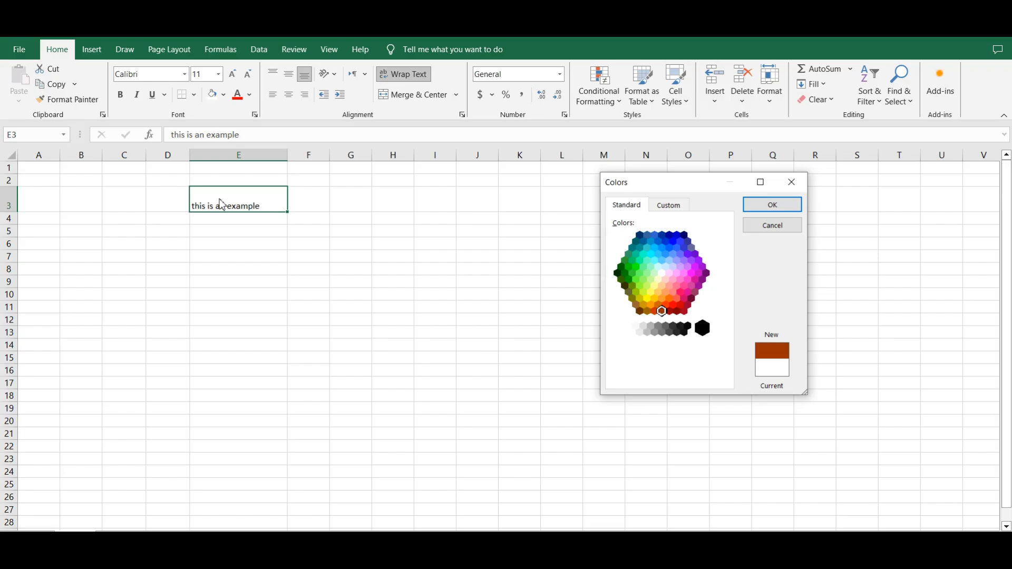
left_click(648, 332)
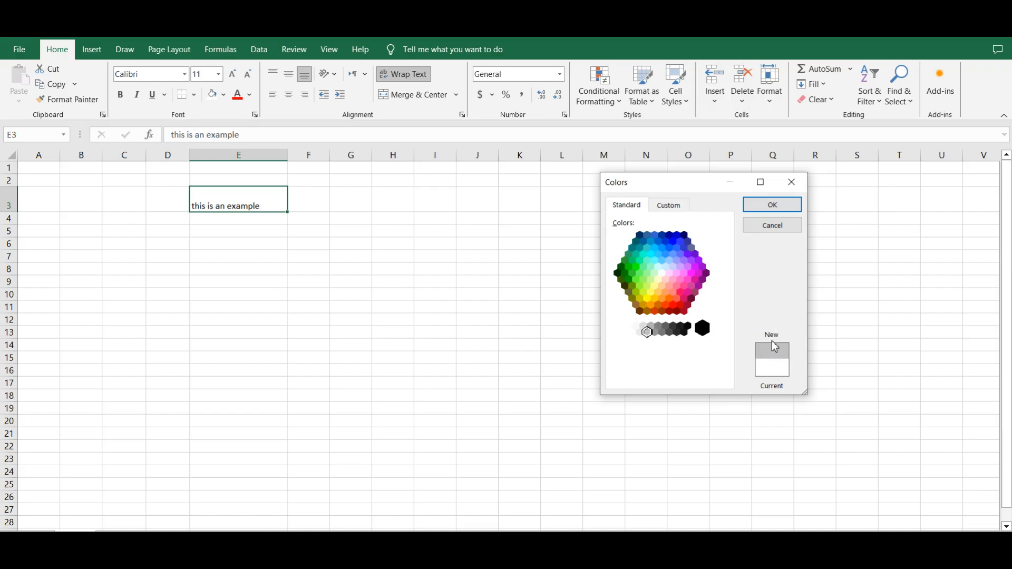
- Examine the custom fill color settings with the RGB model, sample the shade #ACACD4, and leave without applying it
left_click(667, 206)
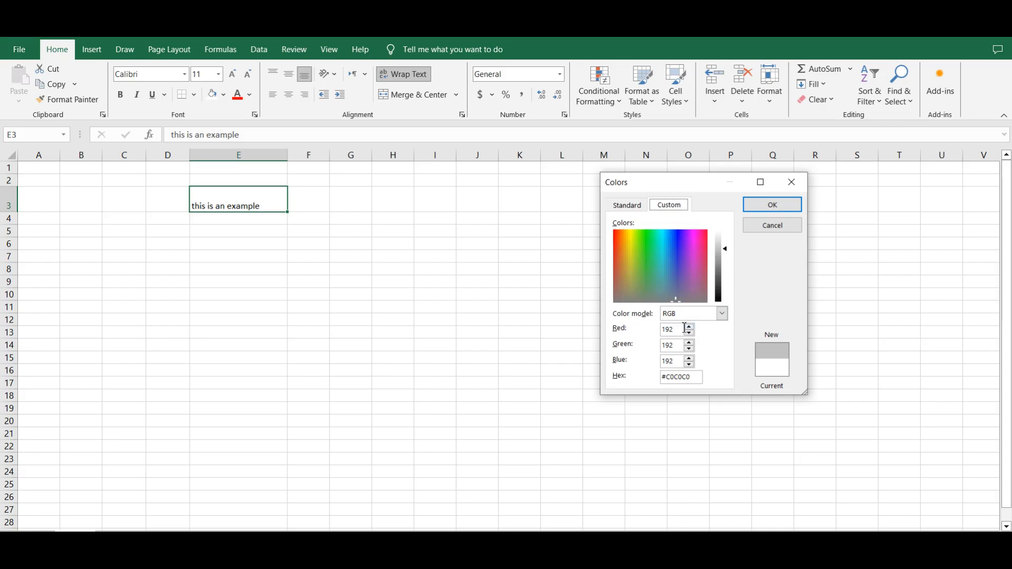
left_click(722, 314)
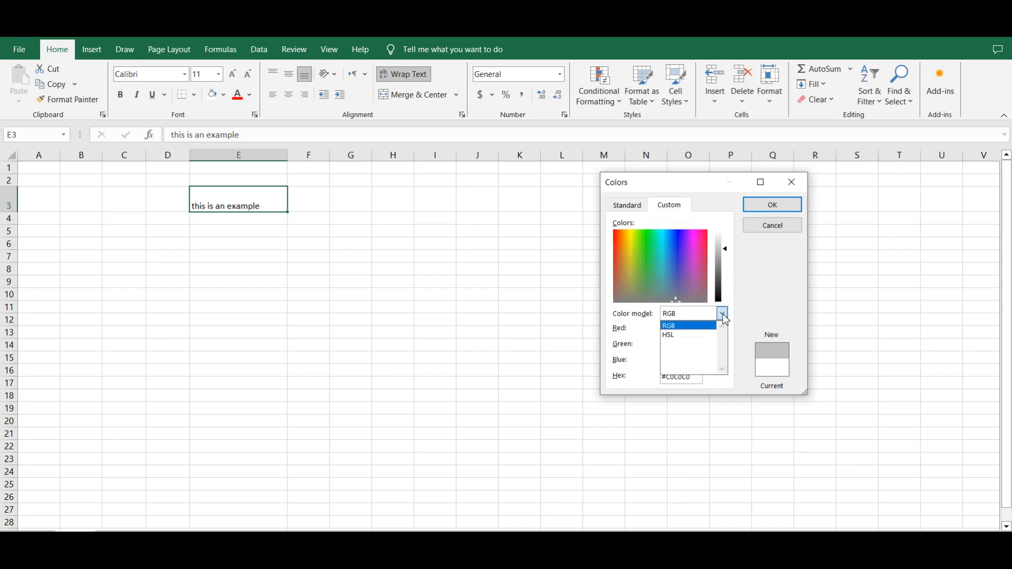
left_click(671, 326)
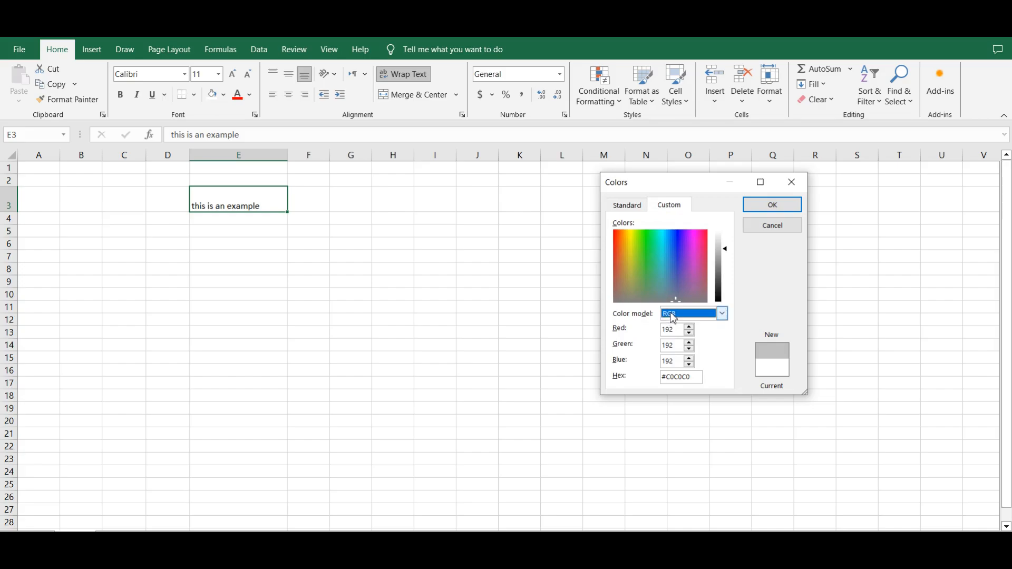
double_click(676, 332)
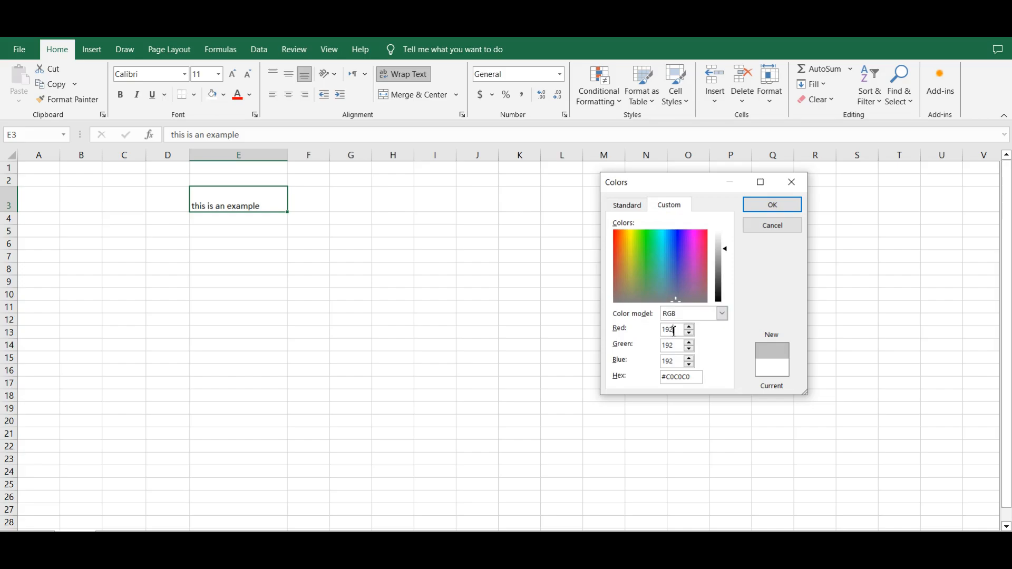
double_click(673, 348)
key("Tab")
mouse_move(674, 279)
left_mouse_down()
mouse_move(655, 259)
mouse_move(685, 266)
mouse_move(650, 273)
mouse_move(676, 280)
left_mouse_up()
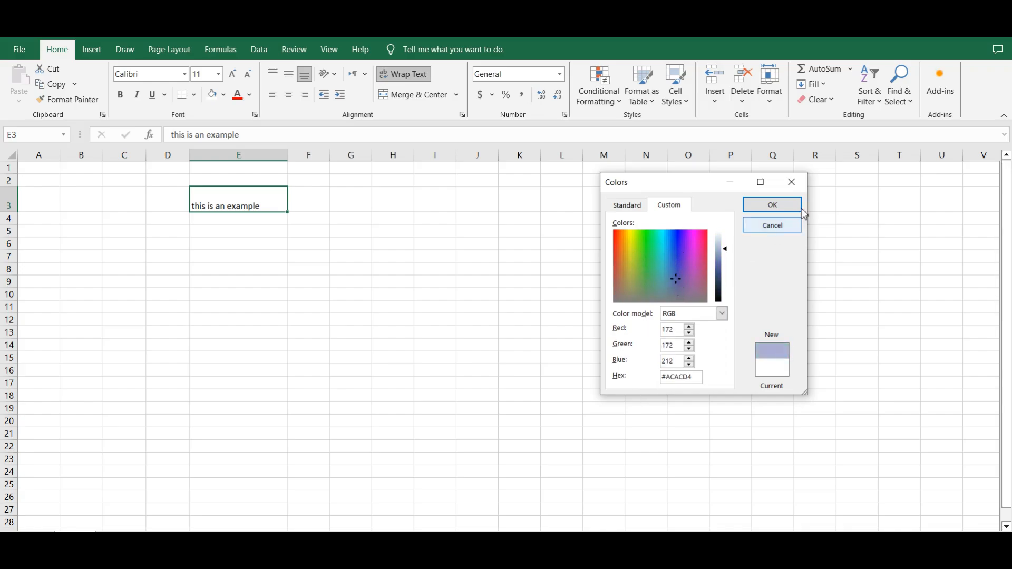
left_click(801, 191)
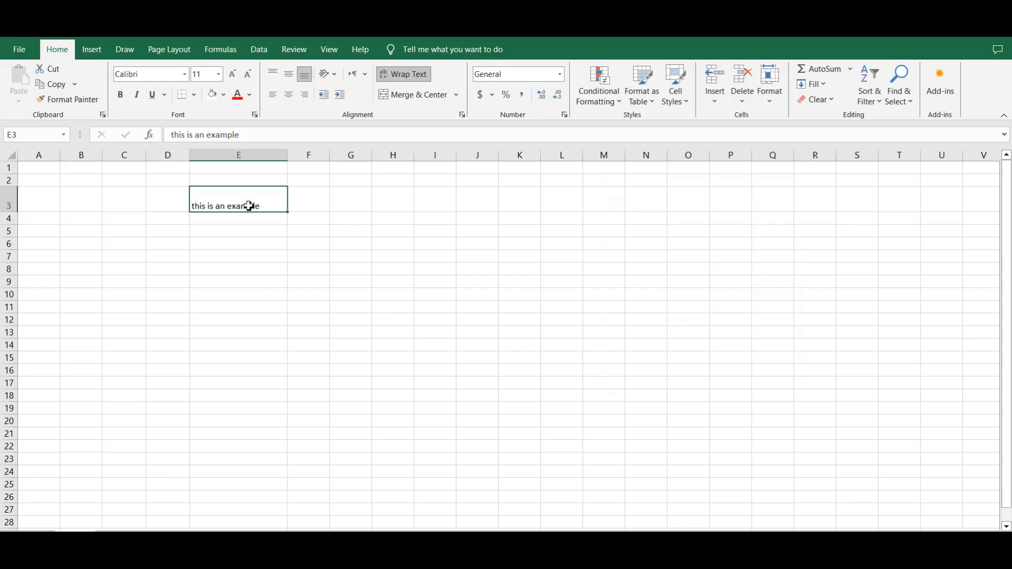
- Fill cell E3 with the standard light blue color
left_click(224, 95)
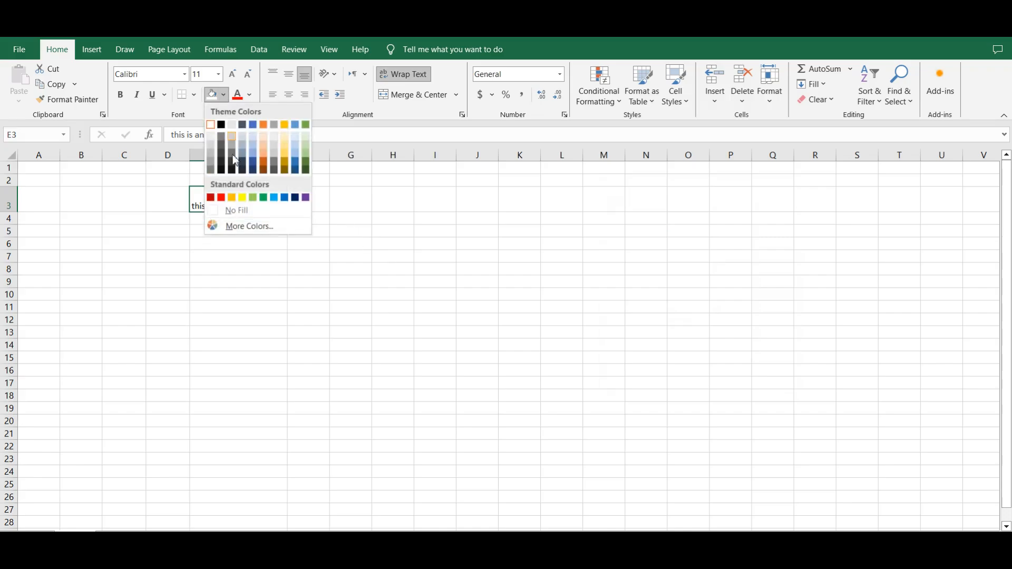
left_click(274, 198)
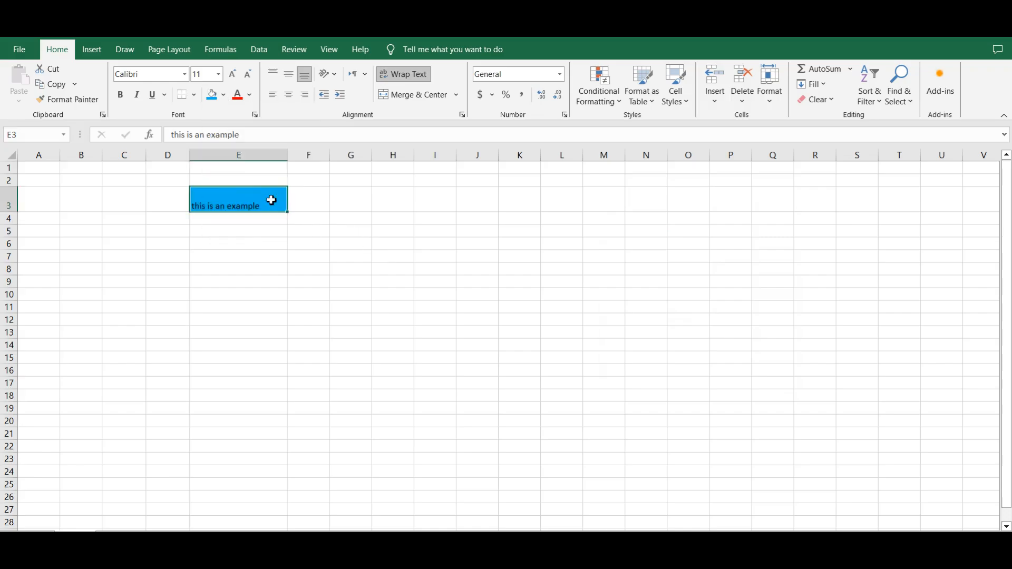
left_click(249, 244)
- Change the fill of cell E3 to the lightest green theme color
left_click(213, 191)
left_click(224, 96)
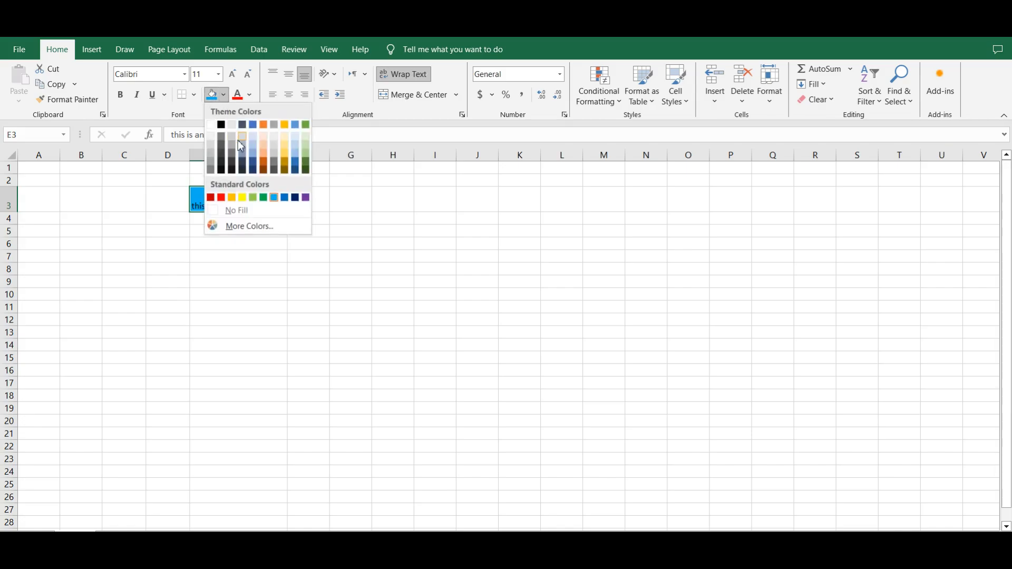
left_click(305, 138)
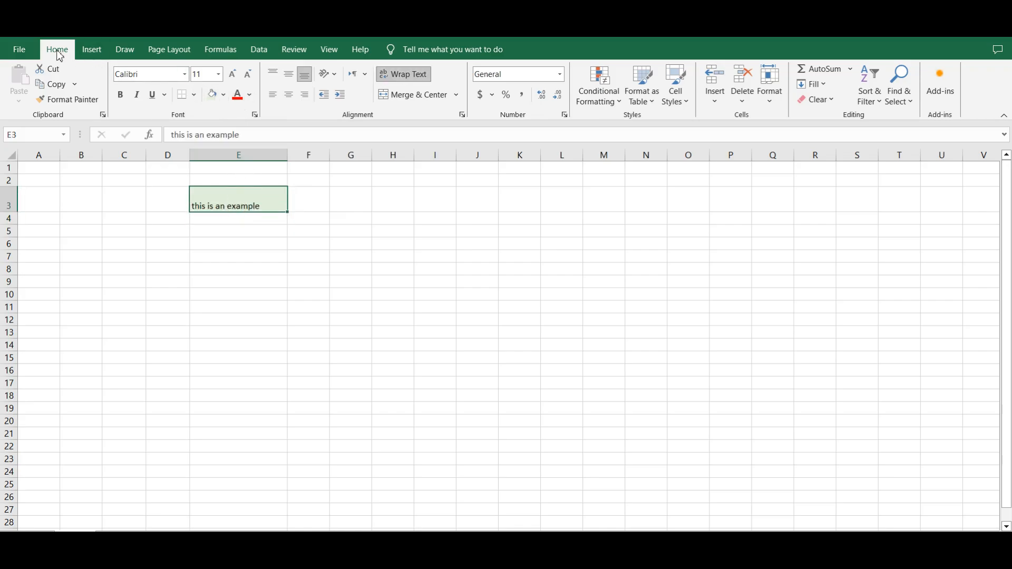
- Try dark blue, yellow and red font colors in turn on the text in cell E3
left_click(250, 96)
left_click(322, 212)
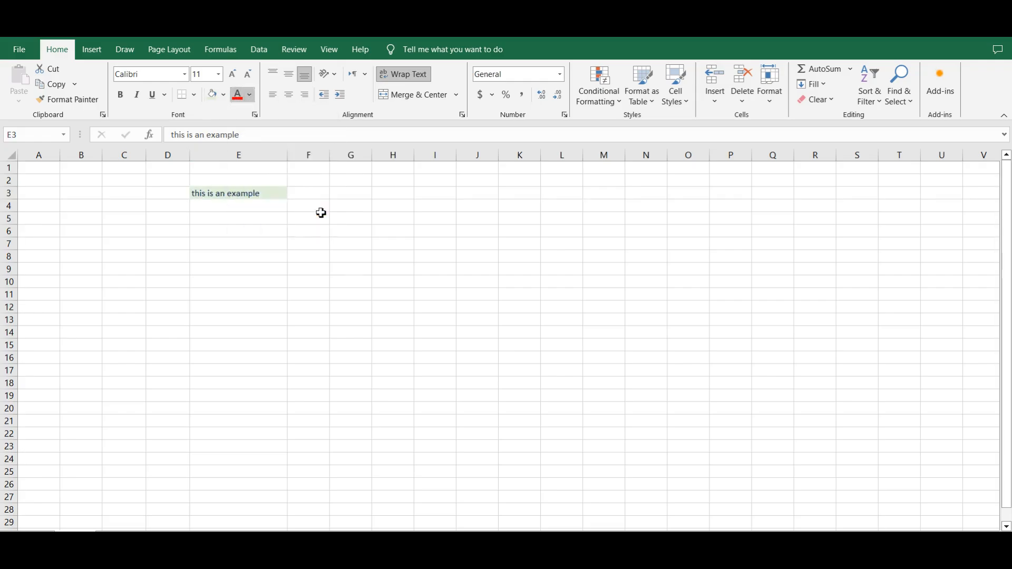
left_click(249, 96)
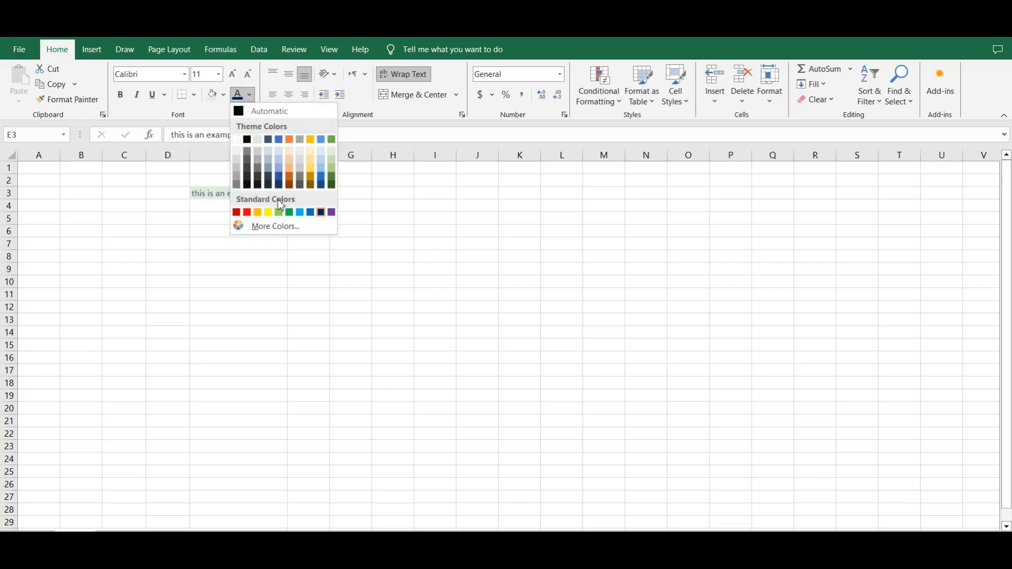
left_click(268, 212)
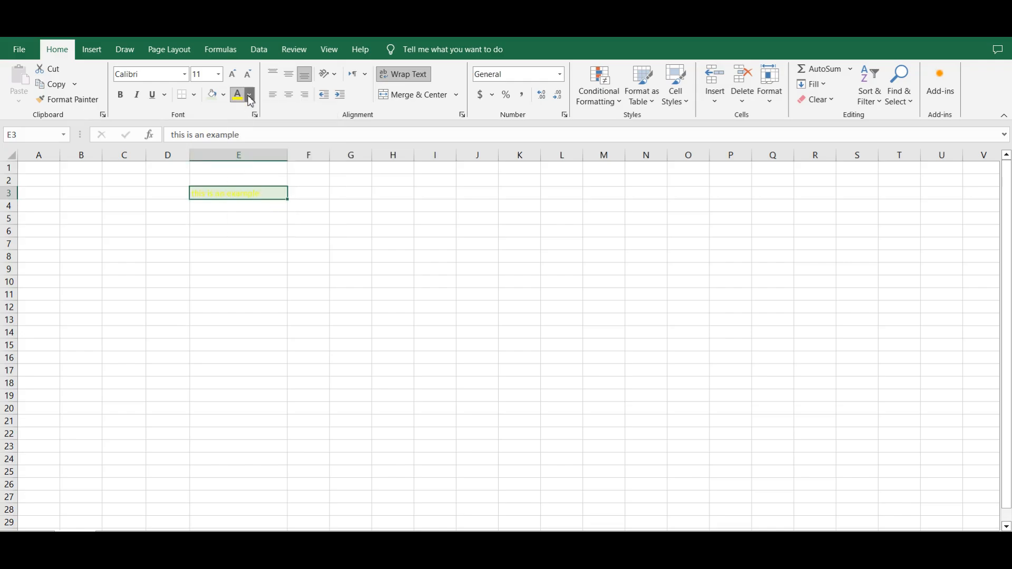
left_click(249, 96)
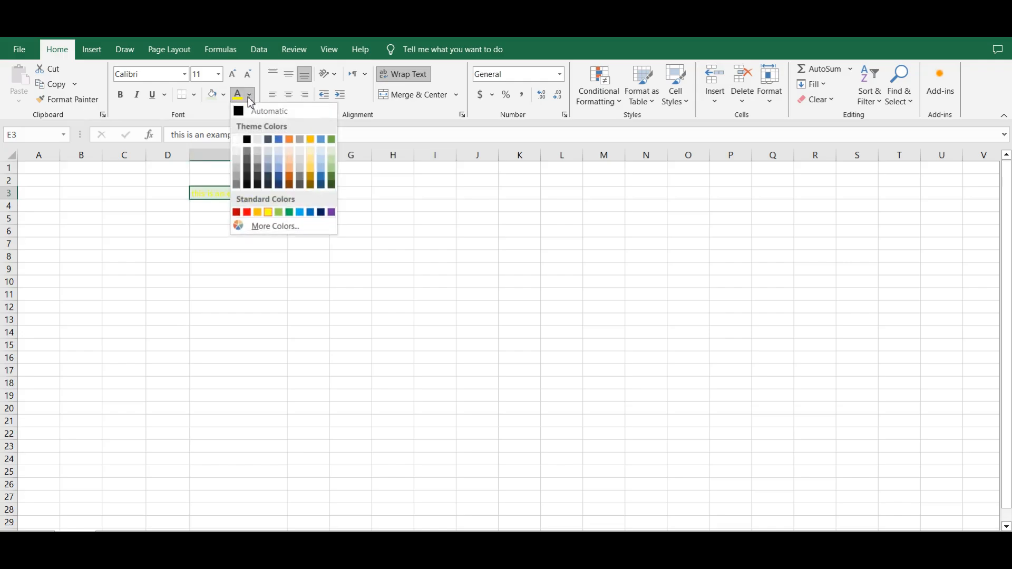
left_click(246, 212)
left_click(269, 215)
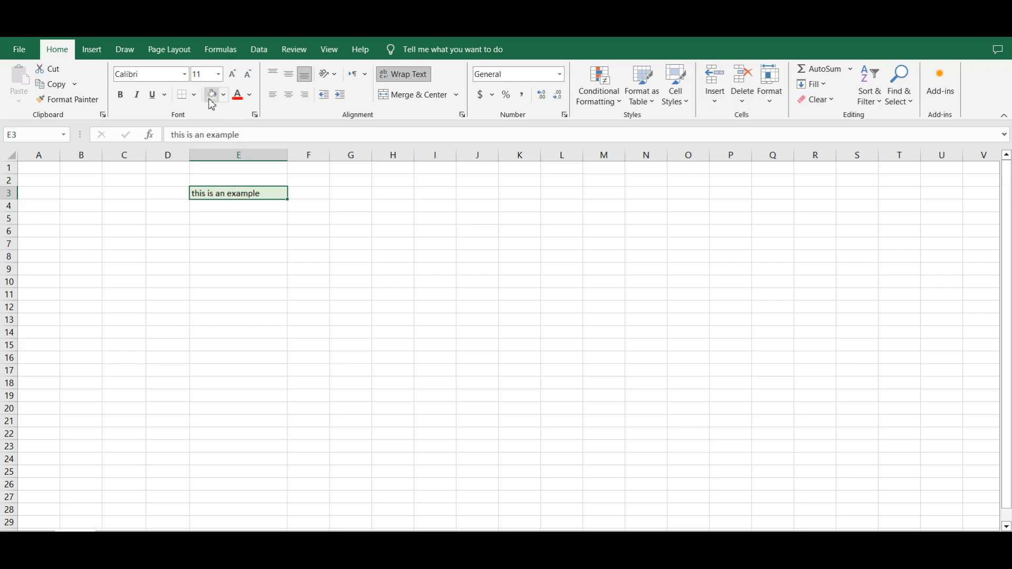
- View the additional font colors available for cell E3's text and leave without choosing one
left_click(246, 98)
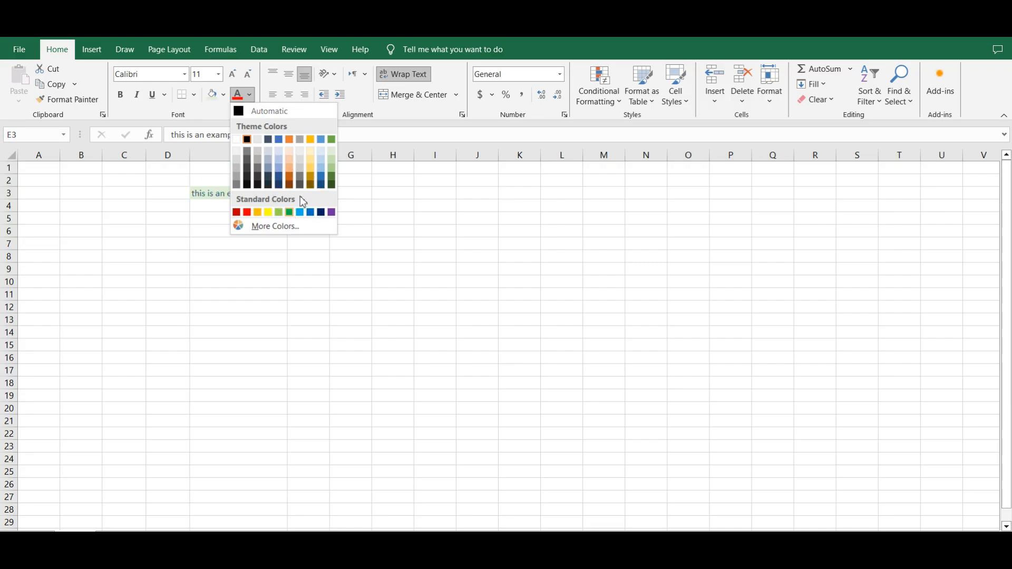
left_click(274, 226)
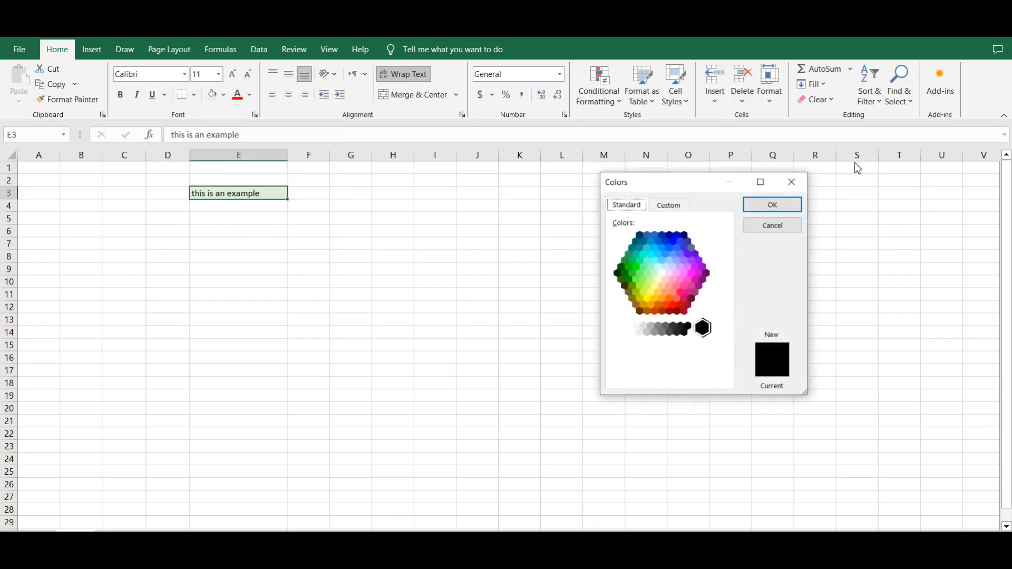
left_click(787, 189)
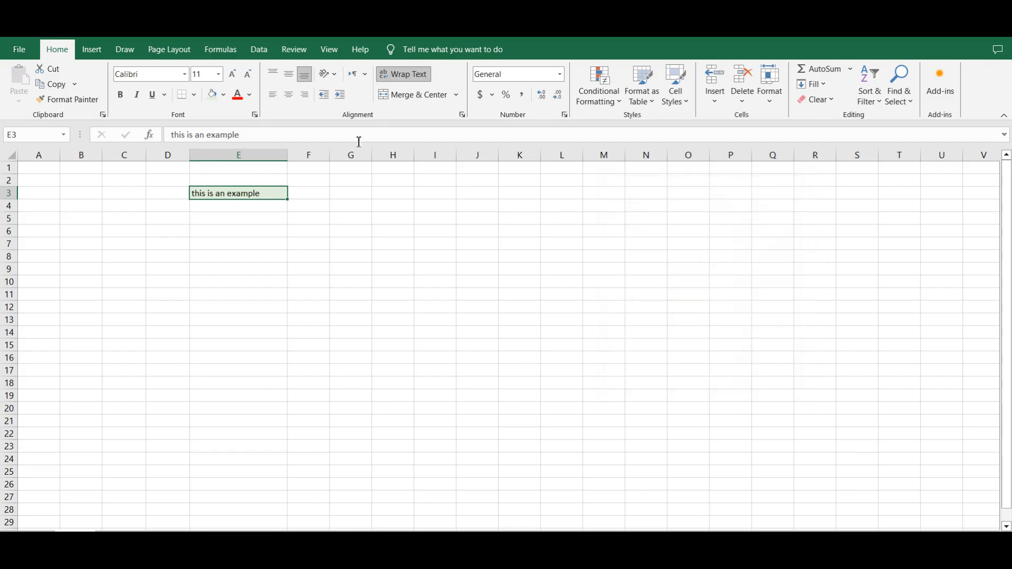
- Set the font color of the text in cell E3 to standard red
left_click(249, 95)
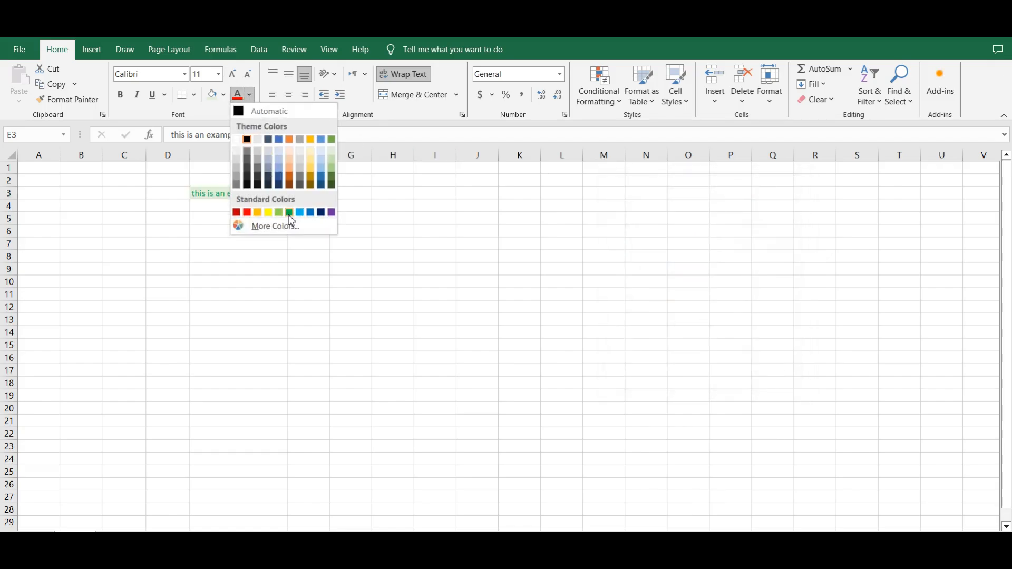
left_click(247, 213)
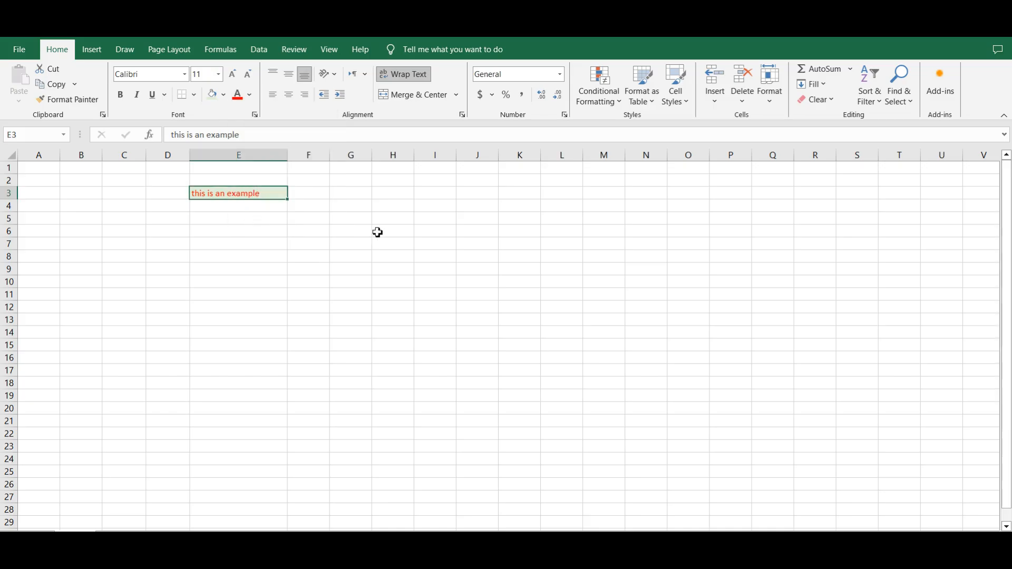
left_click(377, 231)
- Add a bottom border to cell E3 and select cell H6 to check it
left_click(233, 194)
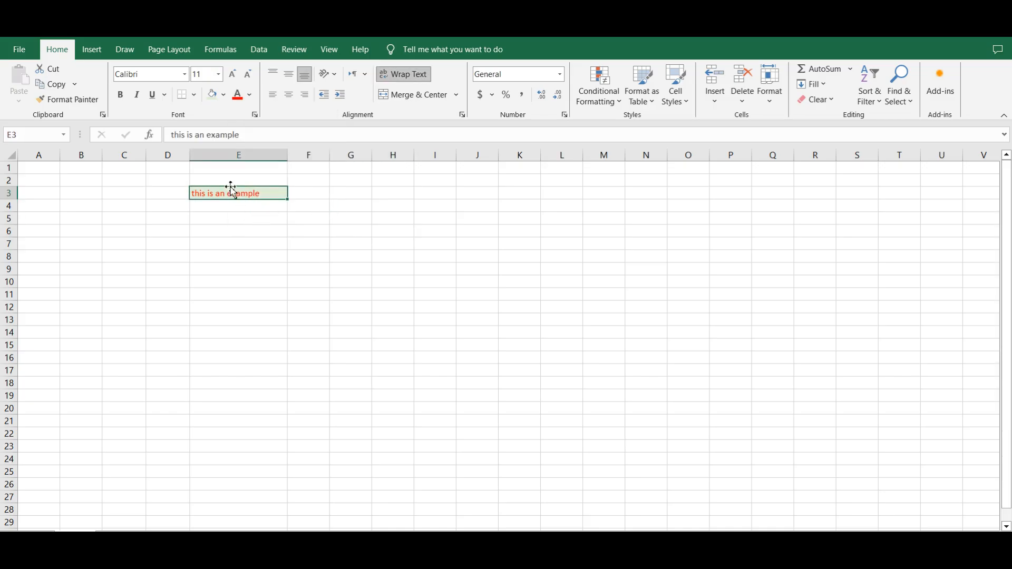
left_click(194, 96)
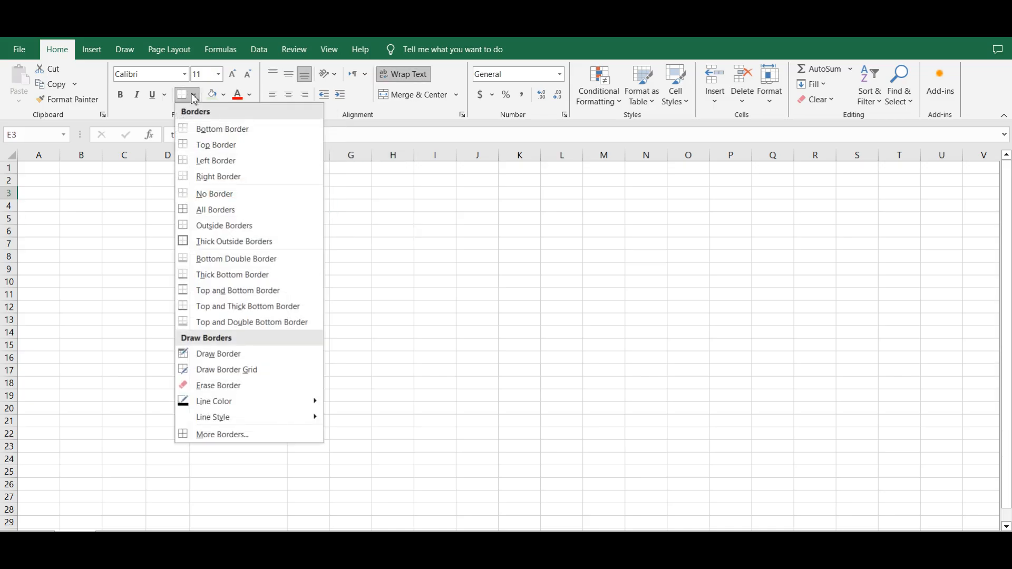
left_click(207, 135)
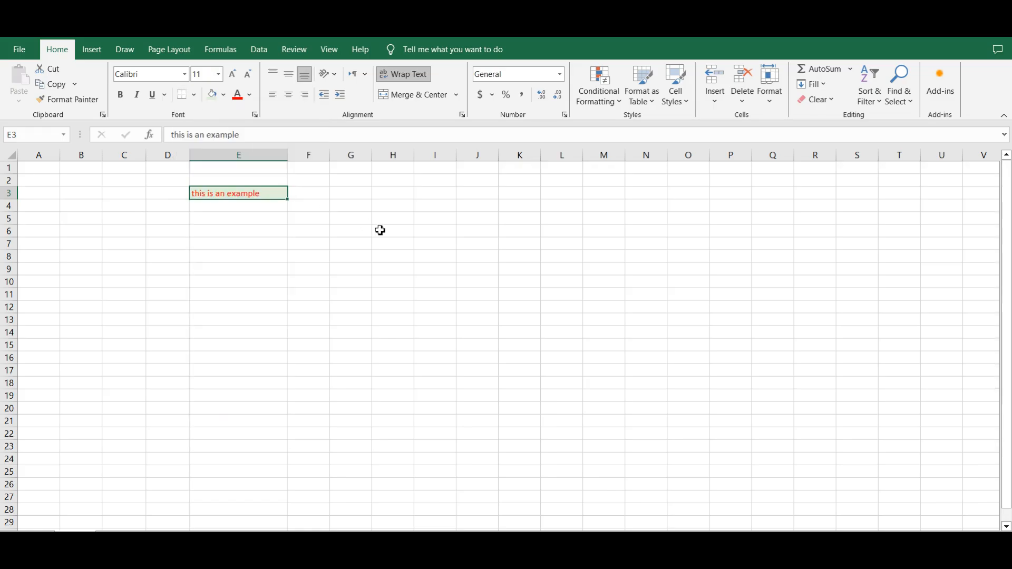
left_click(381, 230)
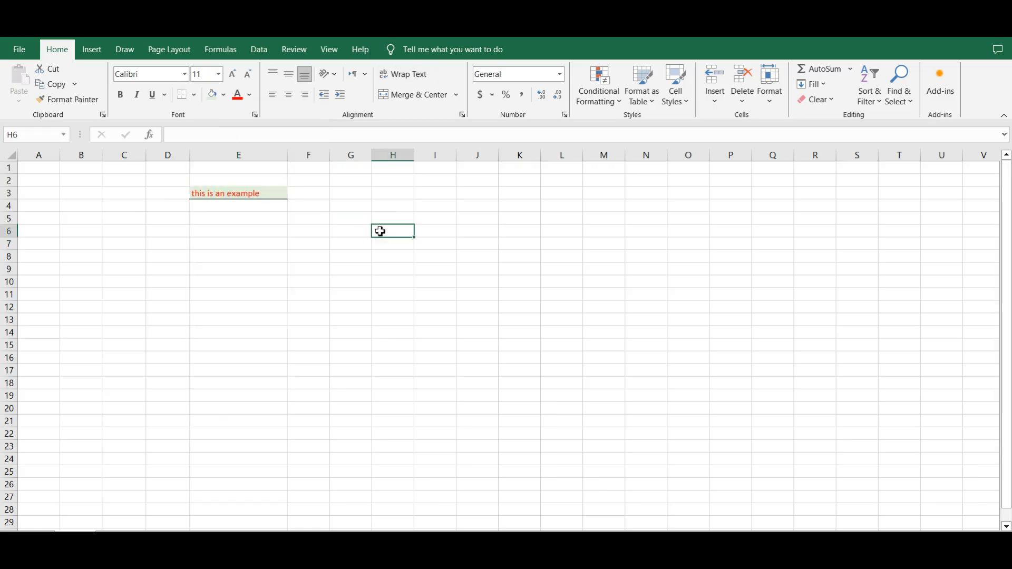
- Add a top border to cell E3, check it from cell H4, and reselect E3
left_click(253, 197)
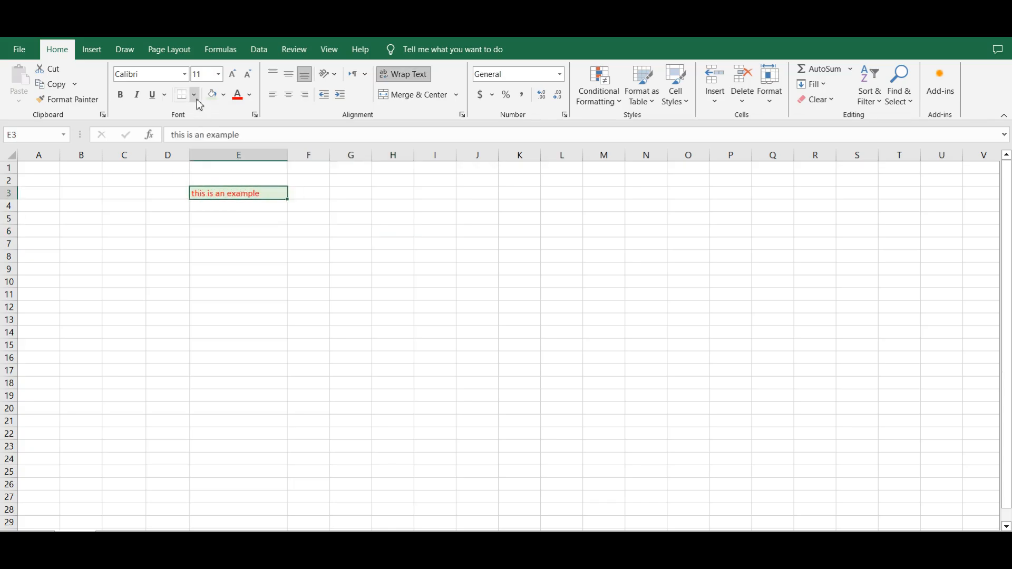
left_click(194, 95)
left_click(205, 145)
left_click(395, 210)
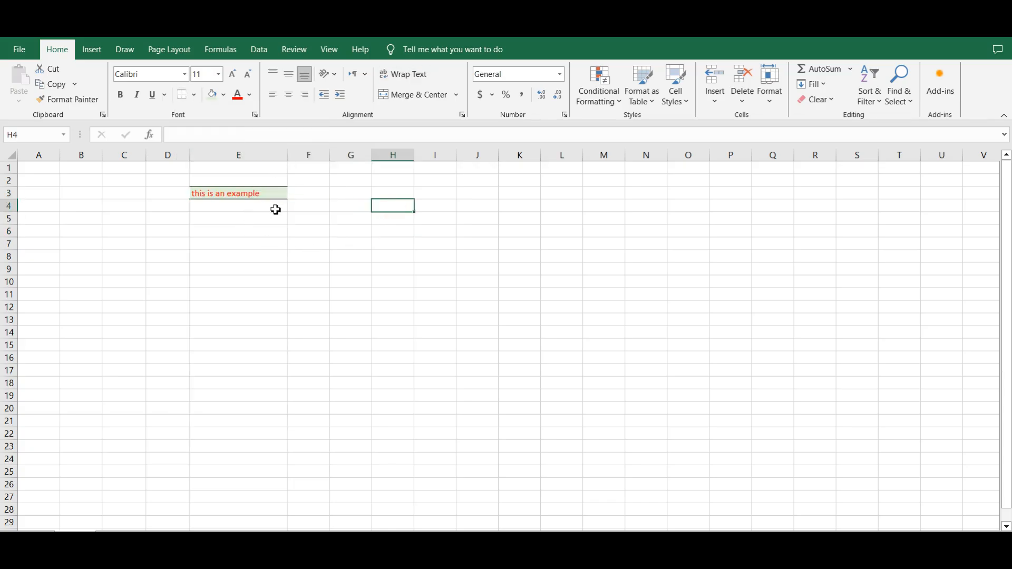
left_click(232, 195)
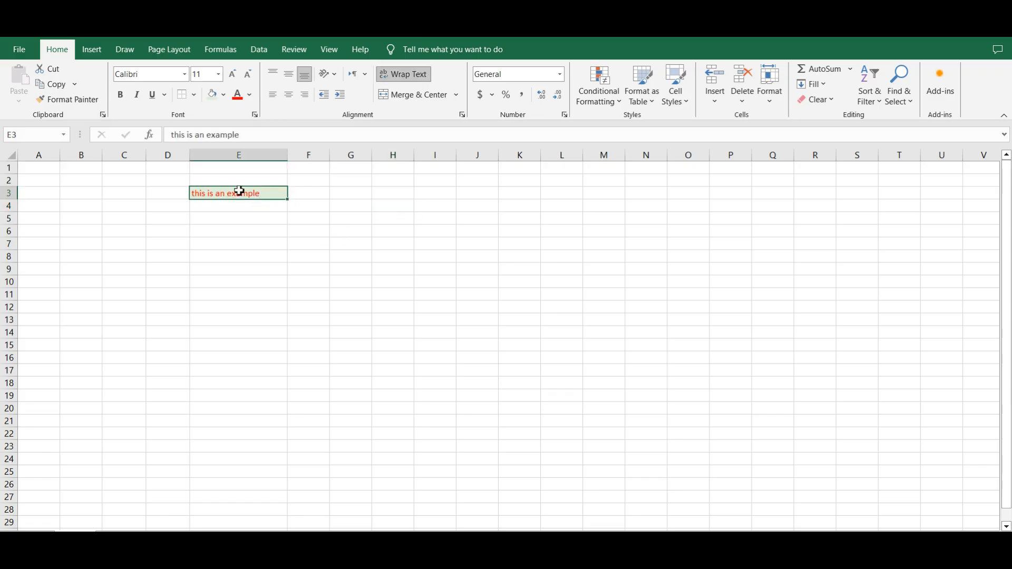
- Add a left border and a right border to cell E3, then select cell F6 to check them
left_click(194, 95)
left_click(199, 169)
left_click(300, 230)
left_click(205, 195)
left_click(194, 95)
left_click(235, 181)
left_click(319, 230)
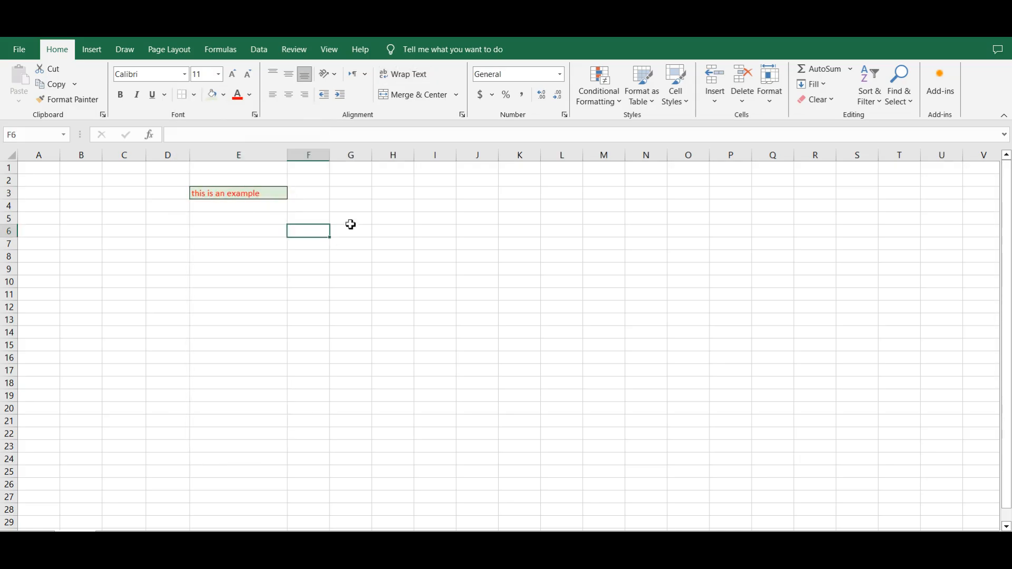
- Remove all borders from cell E3 and check the result from another cell
left_click(225, 195)
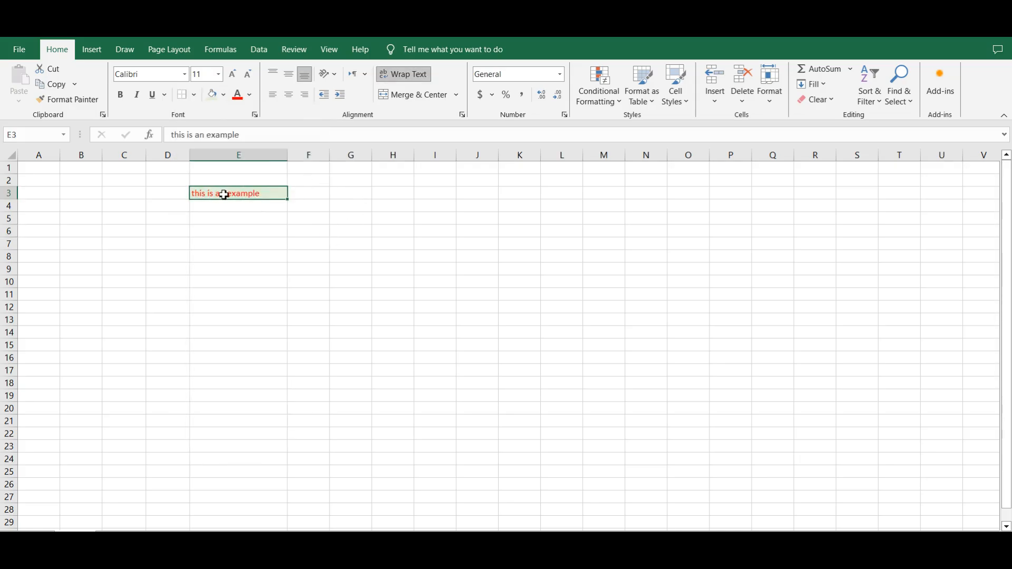
left_click(194, 95)
left_click(219, 193)
left_click(417, 242)
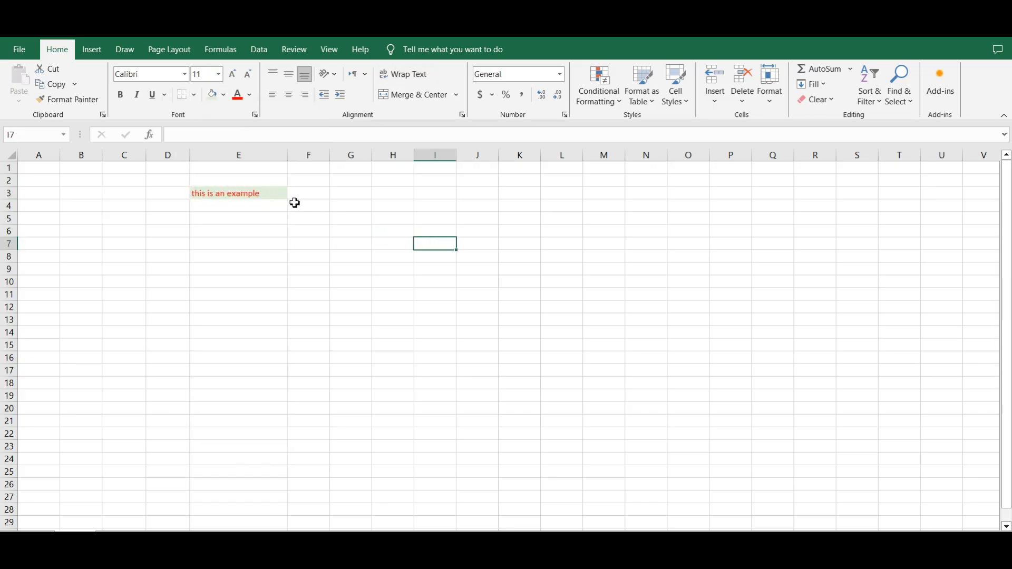
left_click(335, 207)
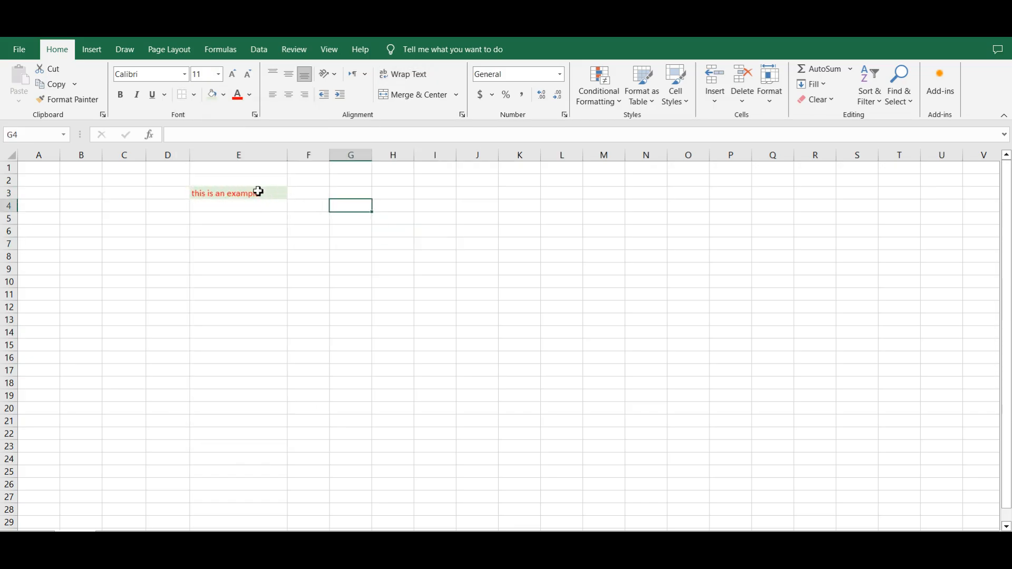
- View the border options available for cell E3 and leave without choosing one
left_click(259, 191)
left_click(197, 98)
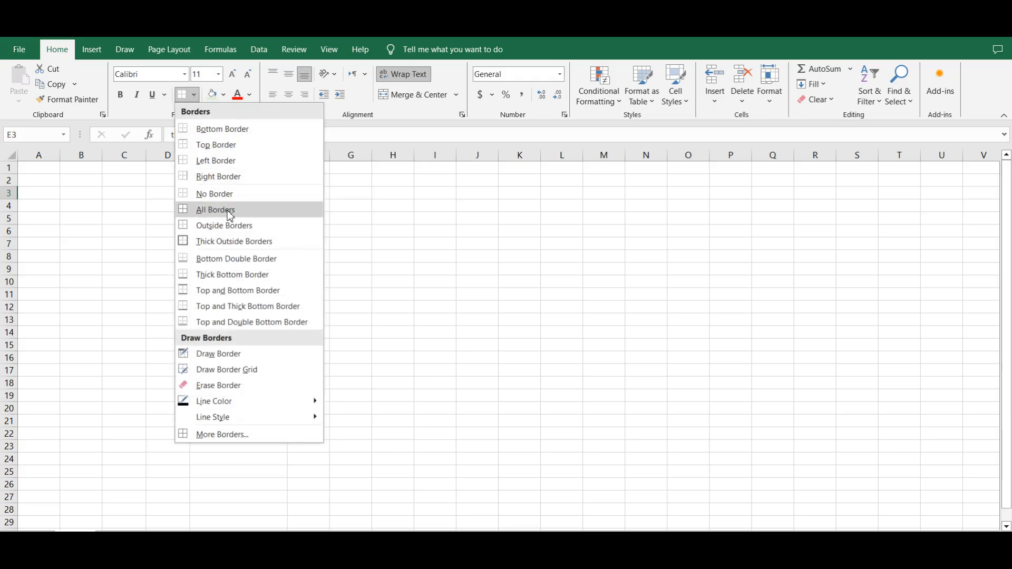
left_click(496, 282)
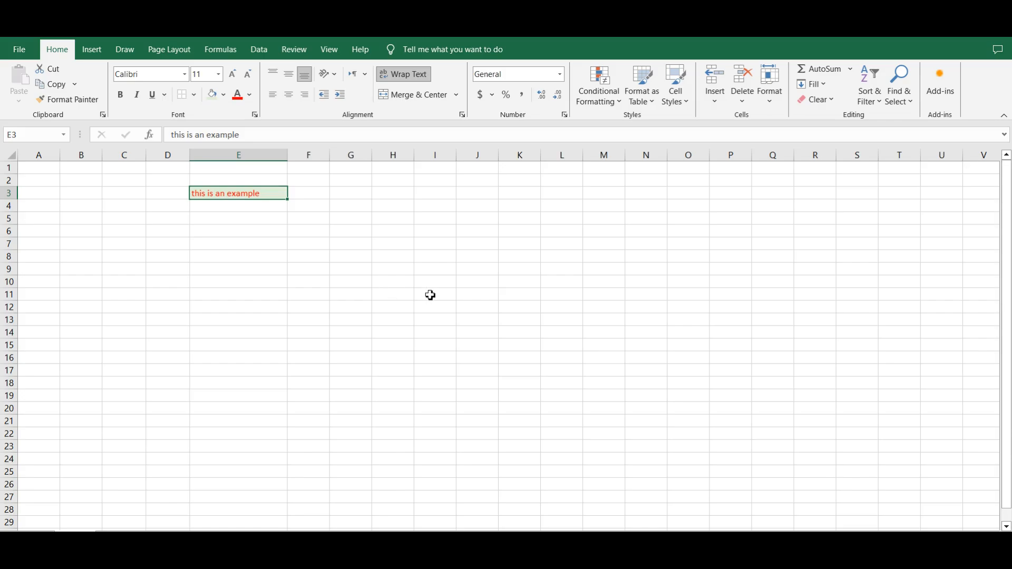
- Apply All Borders to the range E3:H8 and select cell L9 to check the grid
left_click_drag(233, 197, 394, 252)
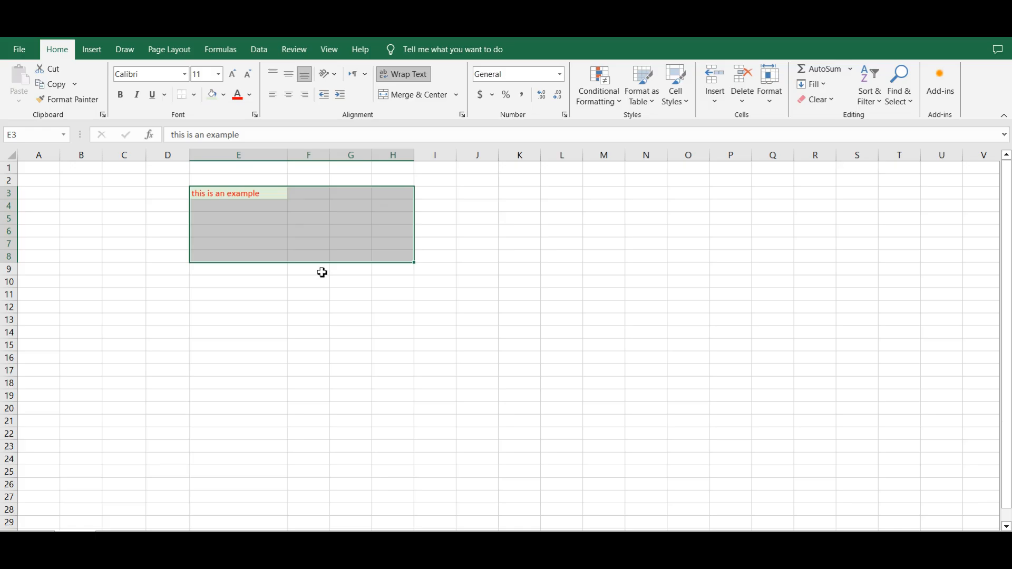
left_click(195, 97)
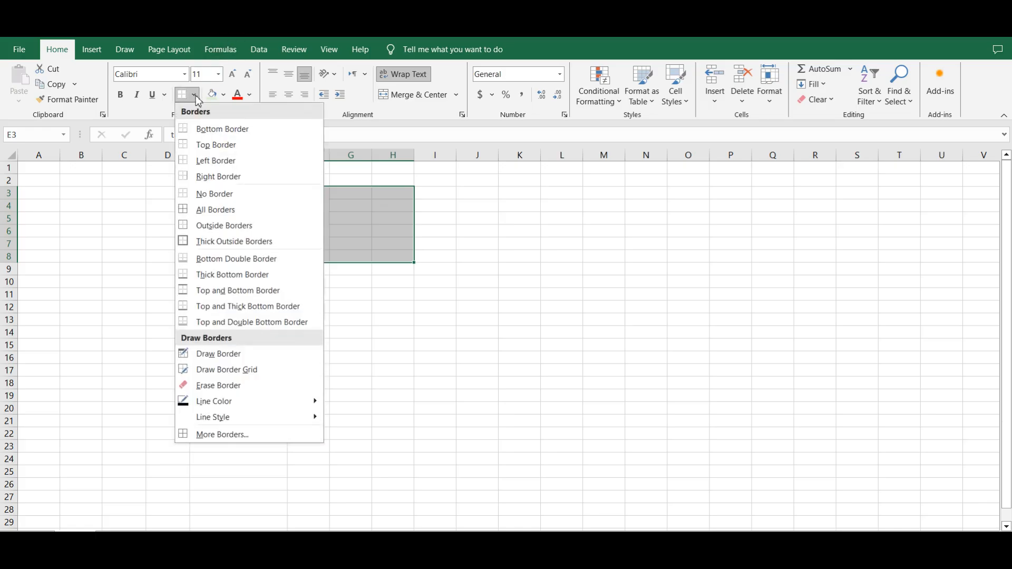
left_click(223, 209)
left_click(555, 266)
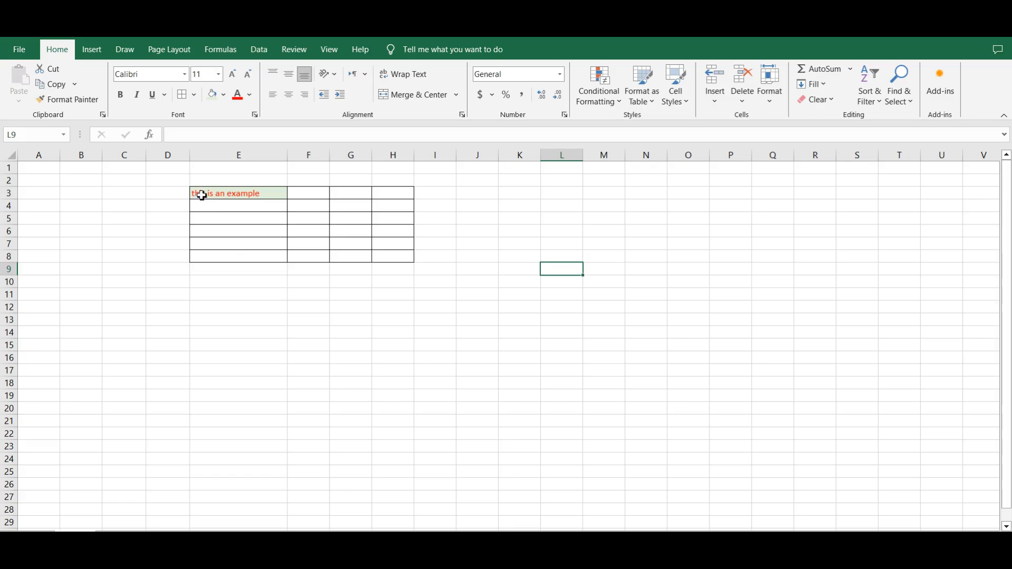
- Remove all borders from the range E3:H8 and check it from cell J8
left_click_drag(202, 195, 401, 256)
left_click(194, 95)
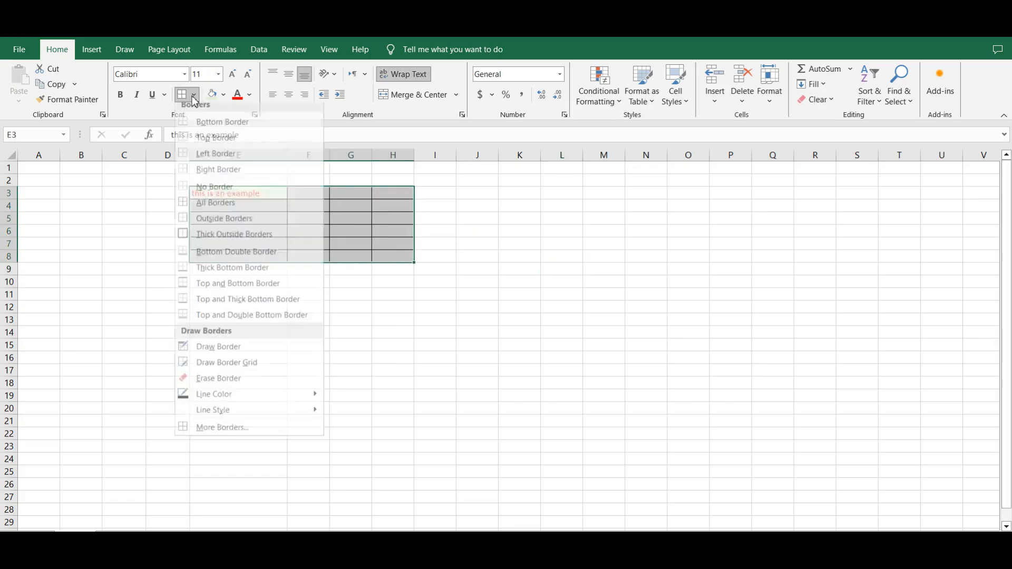
left_click(205, 193)
left_click(477, 256)
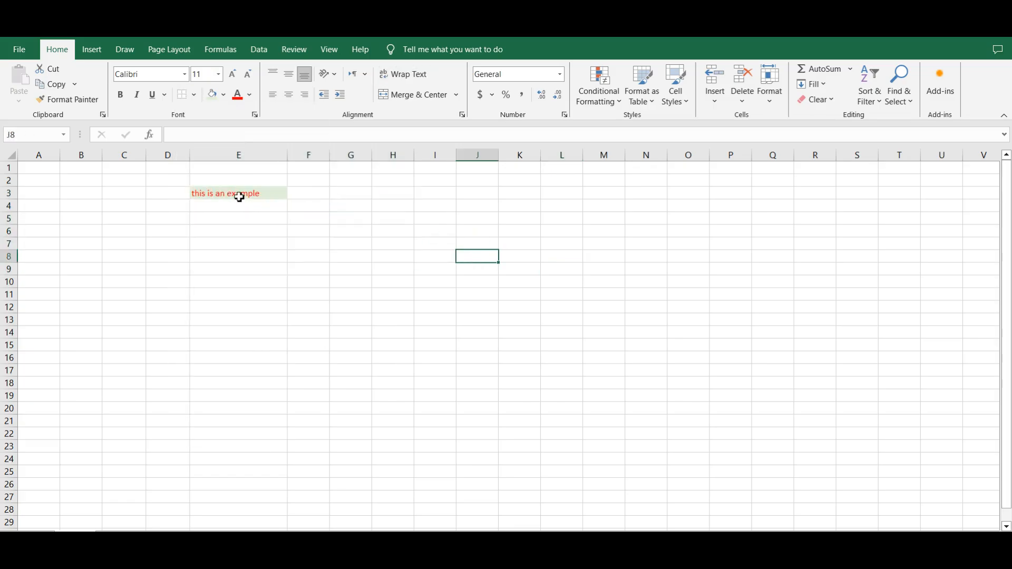
- Apply Outside Borders to the range E3:H9 and select cell J10 to check the outline
left_click_drag(239, 197, 402, 266)
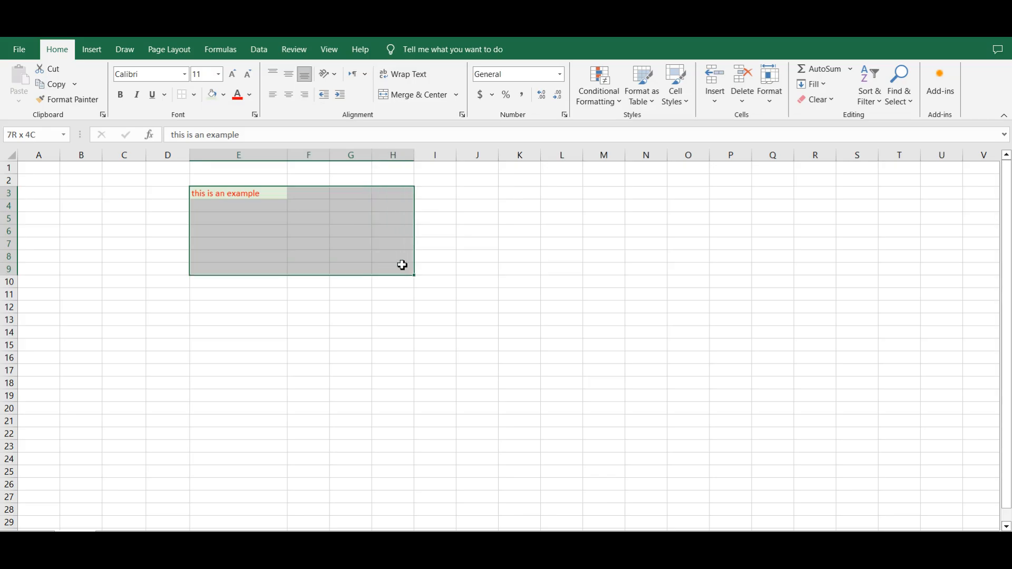
left_click(194, 95)
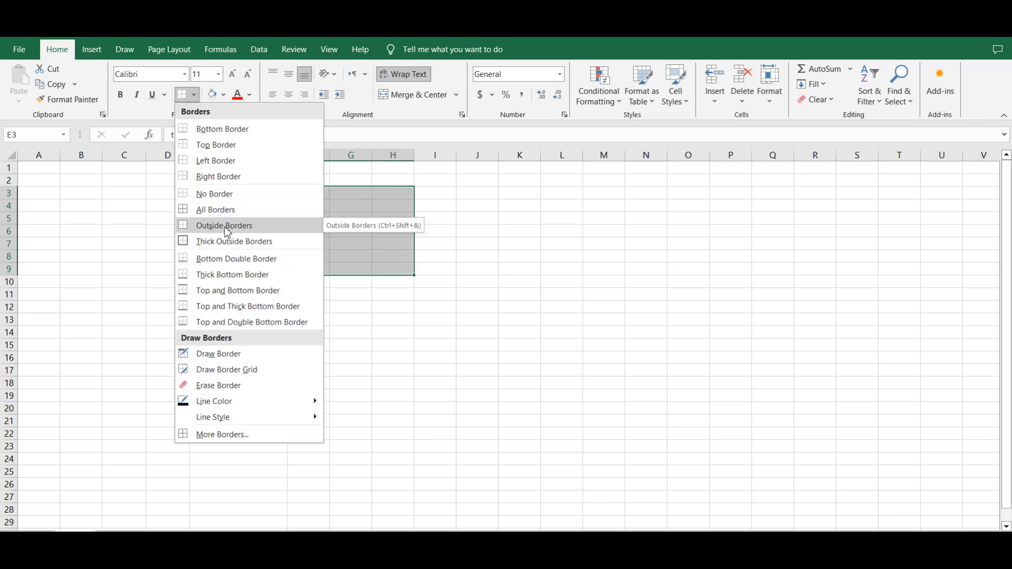
left_click(208, 227)
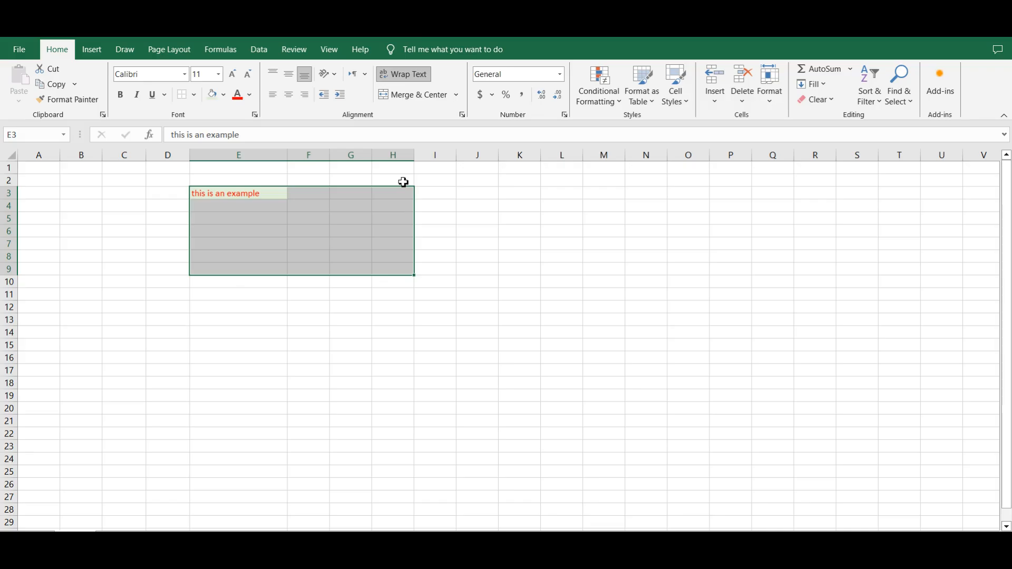
left_click(195, 94)
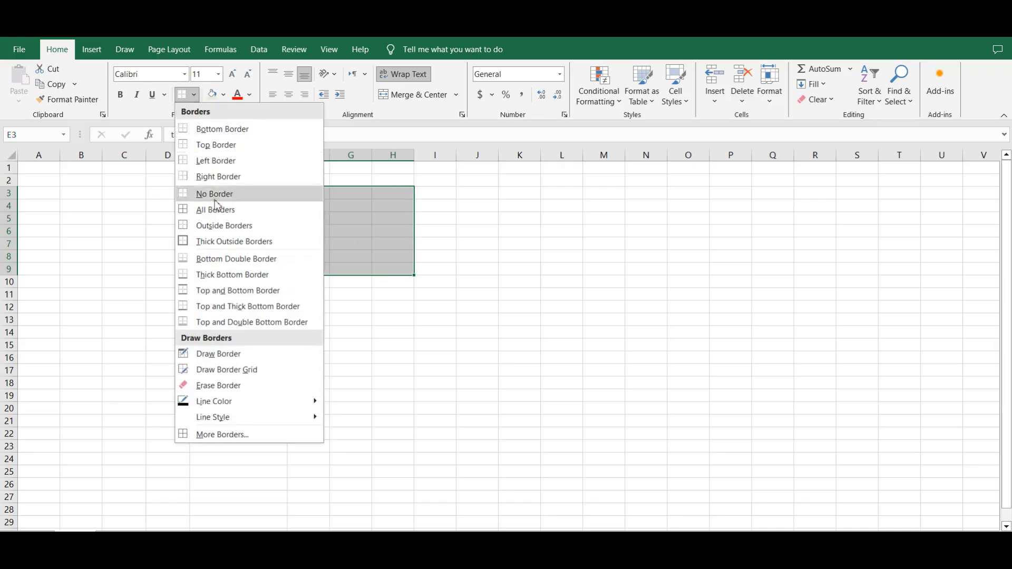
left_click(233, 226)
left_click(495, 280)
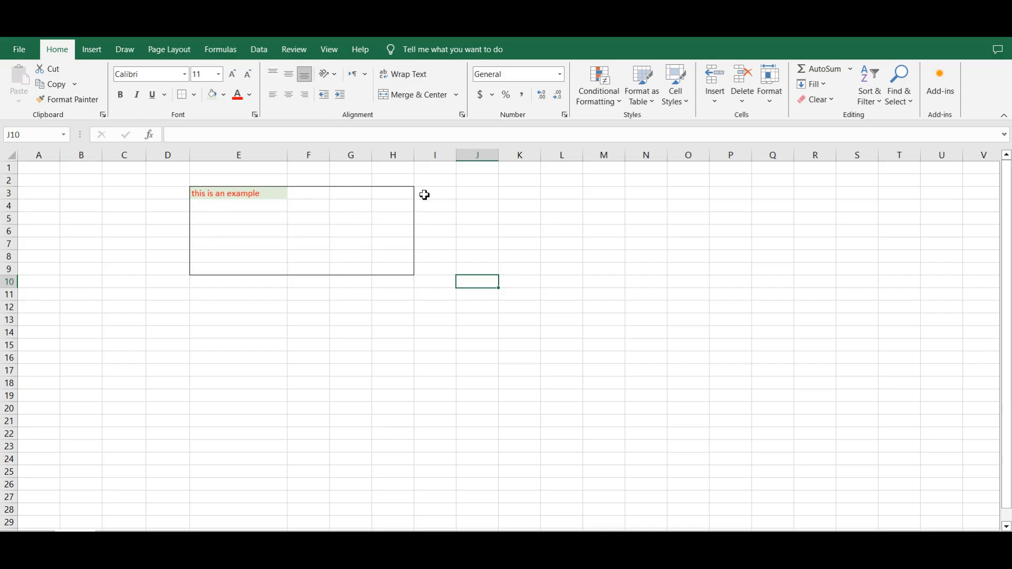
- Apply Thick Outside Borders to the range E3:H9
left_click_drag(220, 193, 400, 266)
left_click(195, 95)
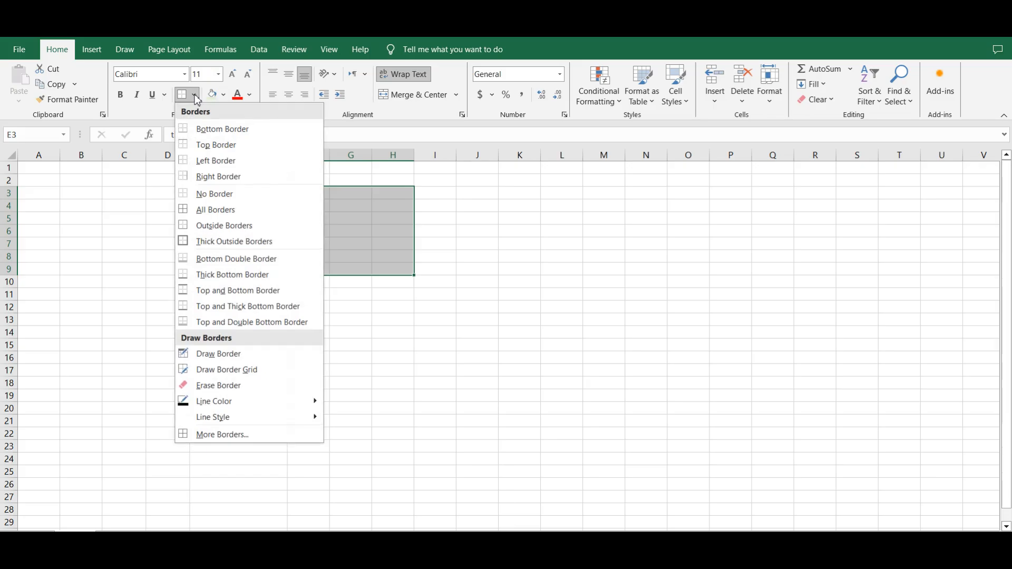
left_click(185, 243)
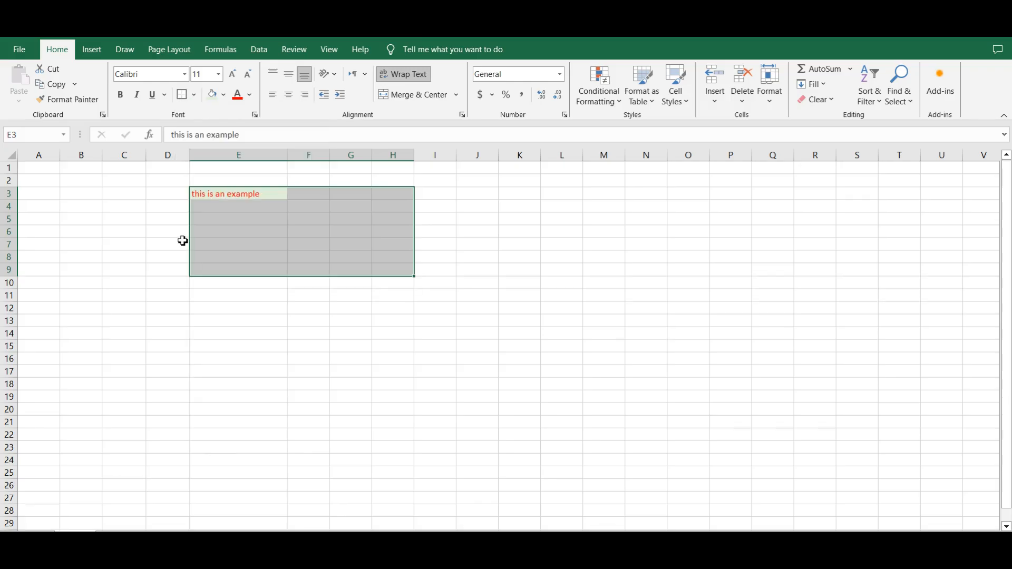
- Set the border line color to standard green, draw over the left and top edges of E3:H9, and leave border drawing
left_click(194, 95)
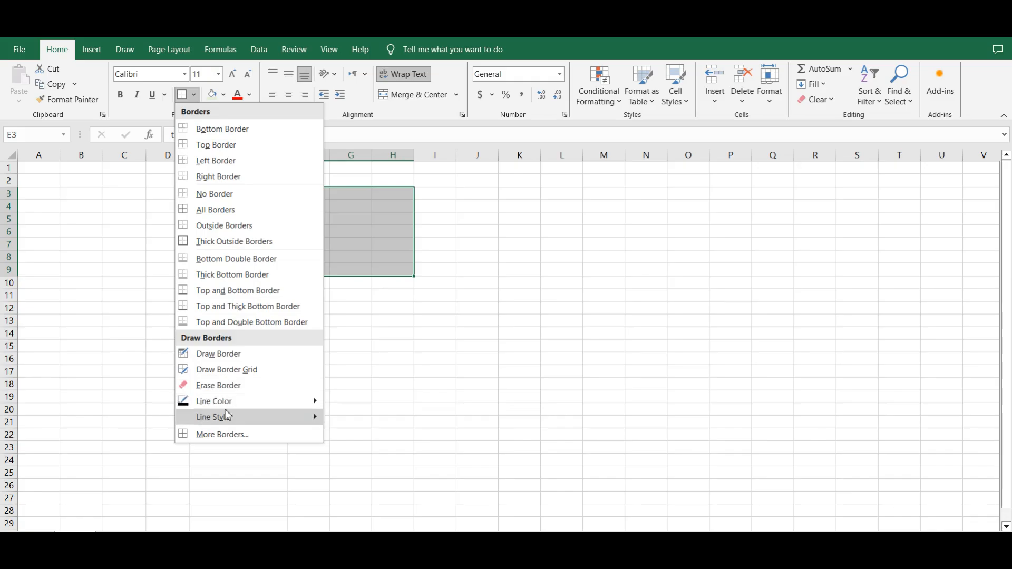
mouse_move(235, 405)
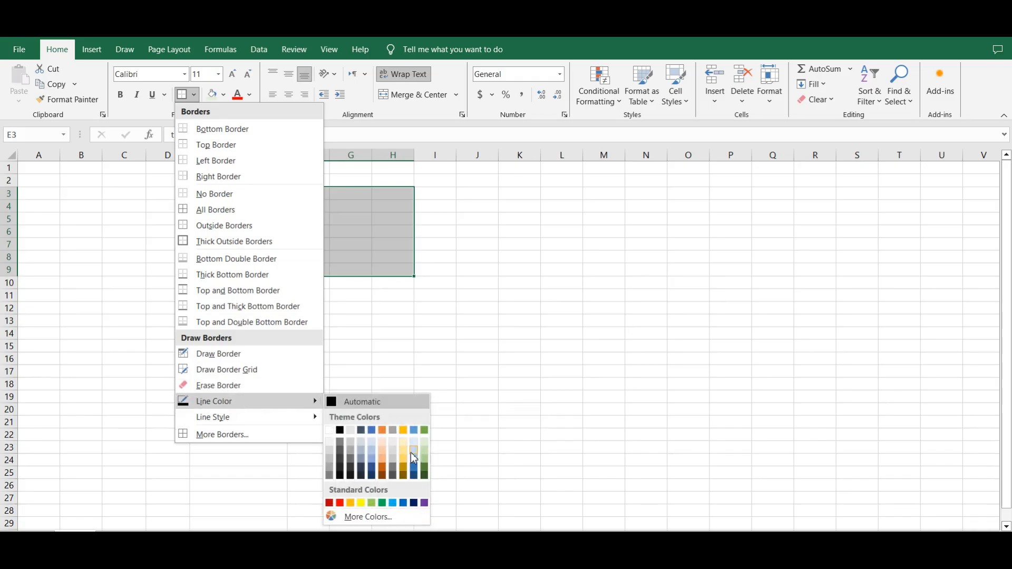
left_click(375, 503)
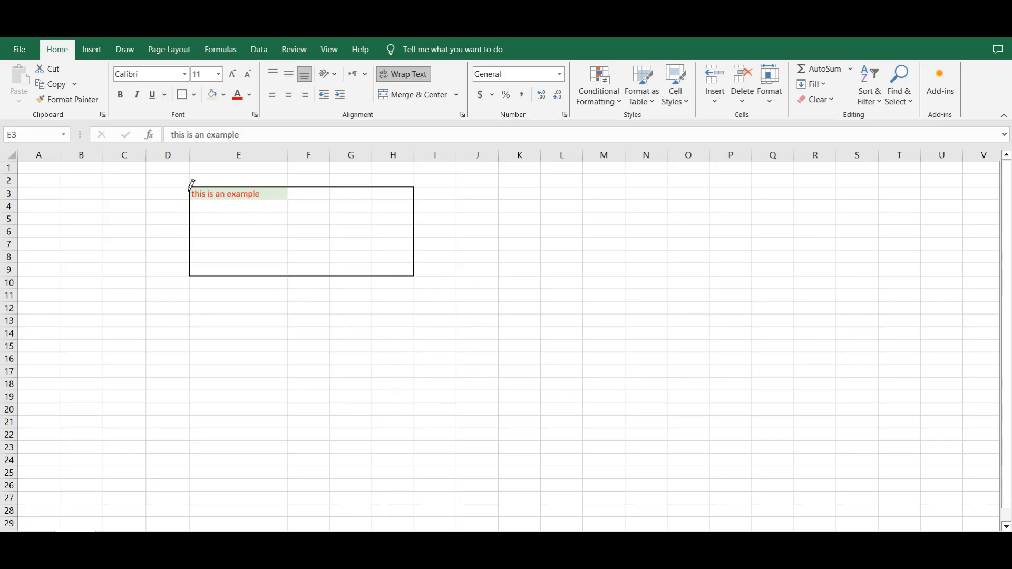
mouse_move(190, 200)
left_mouse_down()
mouse_move(187, 232)
mouse_move(207, 267)
left_mouse_up()
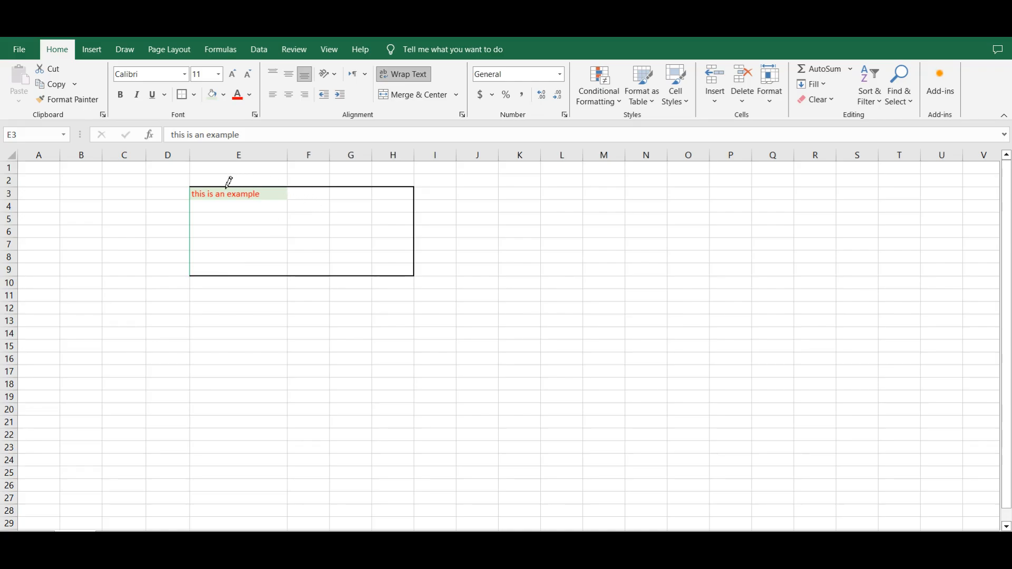
left_click_drag(229, 183, 415, 183)
key("Escape")
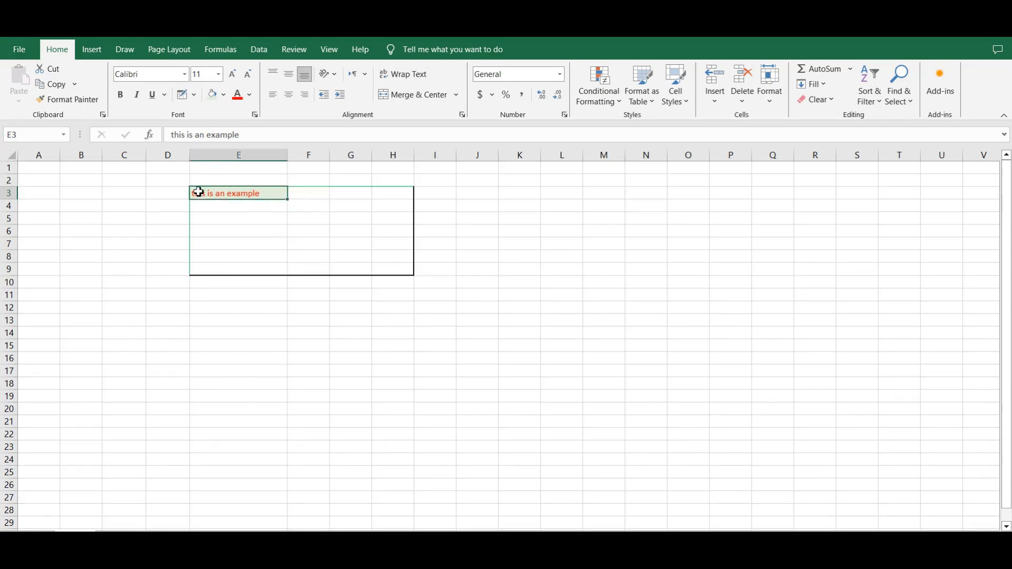
left_click_drag(198, 192, 392, 270)
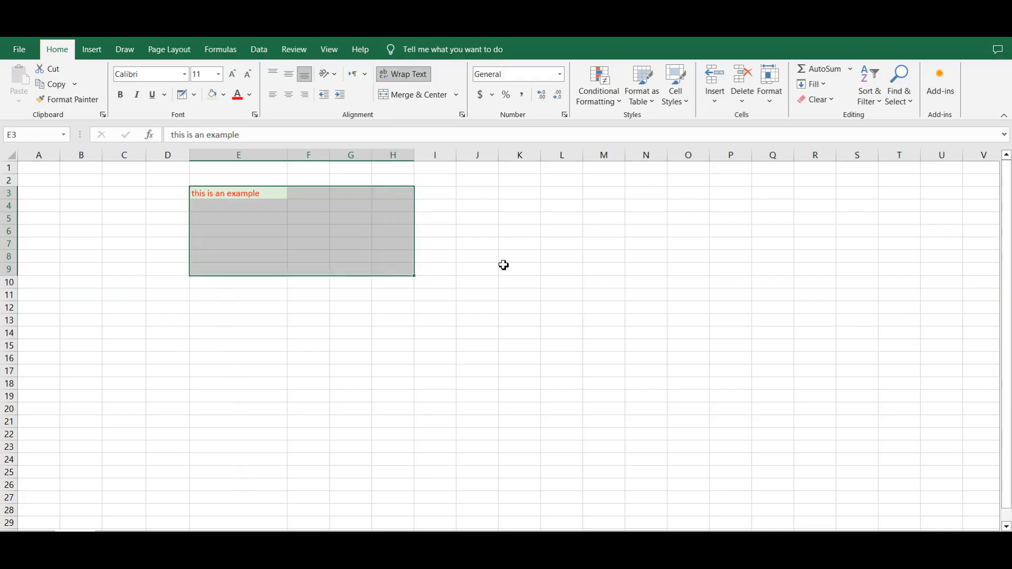
left_click(504, 264)
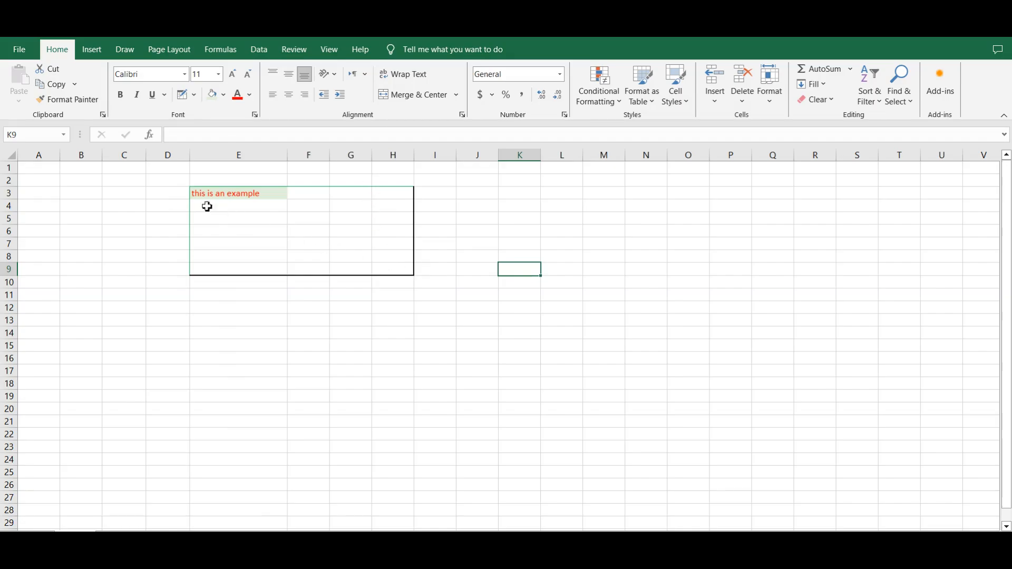
left_click_drag(198, 192, 414, 263)
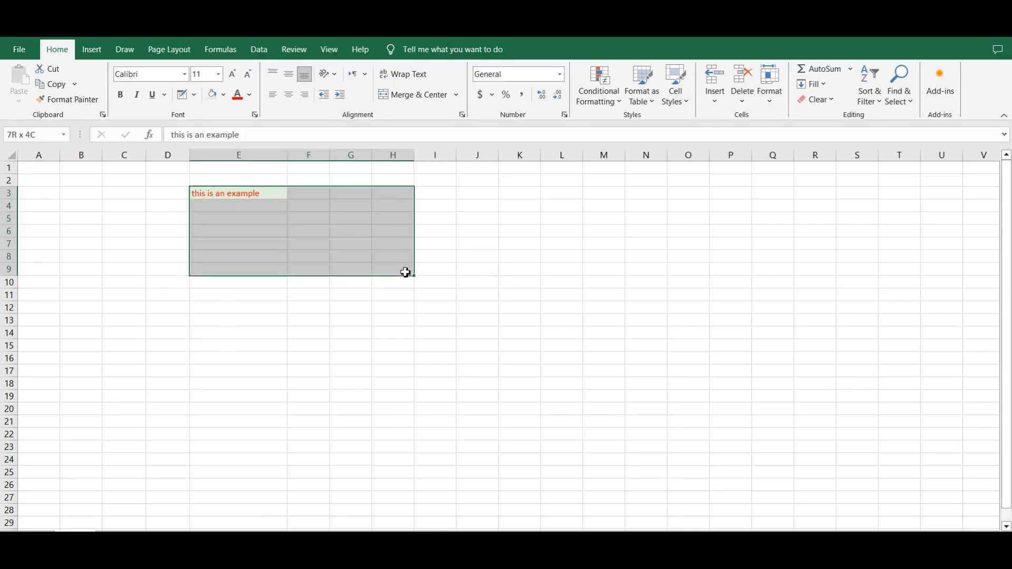
left_click(477, 270)
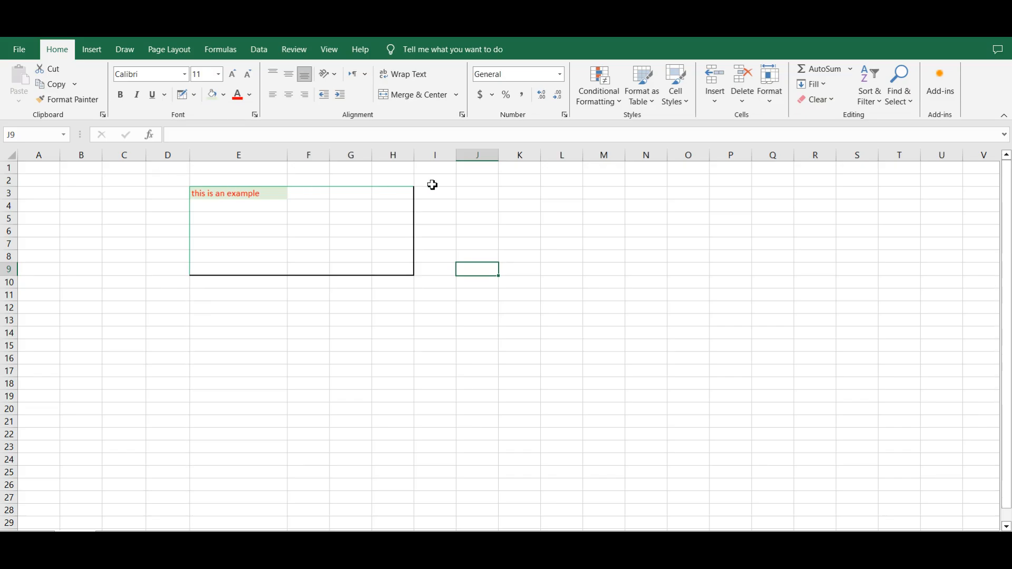
- View the line colors available for borders and leave without choosing one
left_click(194, 95)
mouse_move(232, 403)
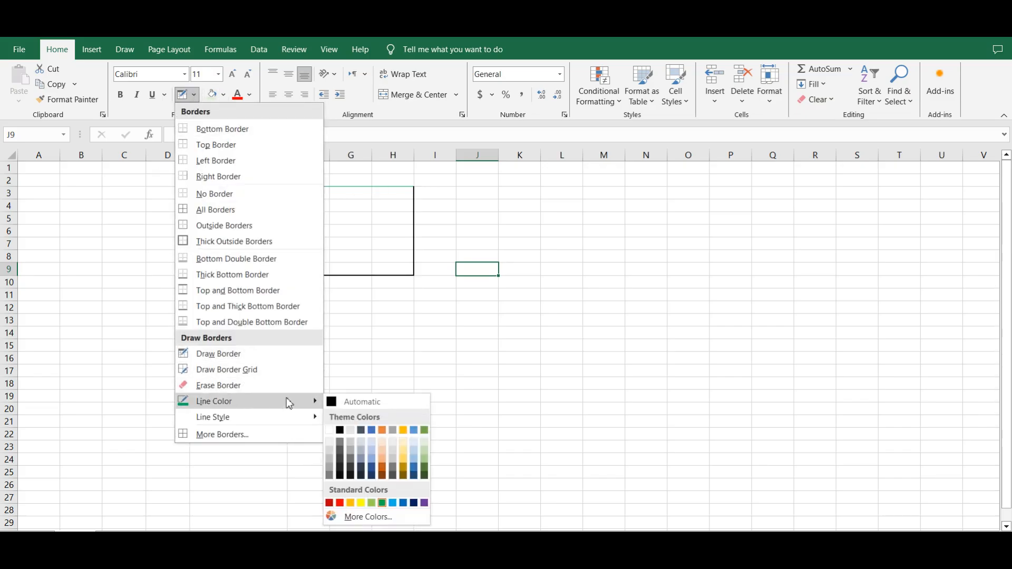
left_click(451, 341)
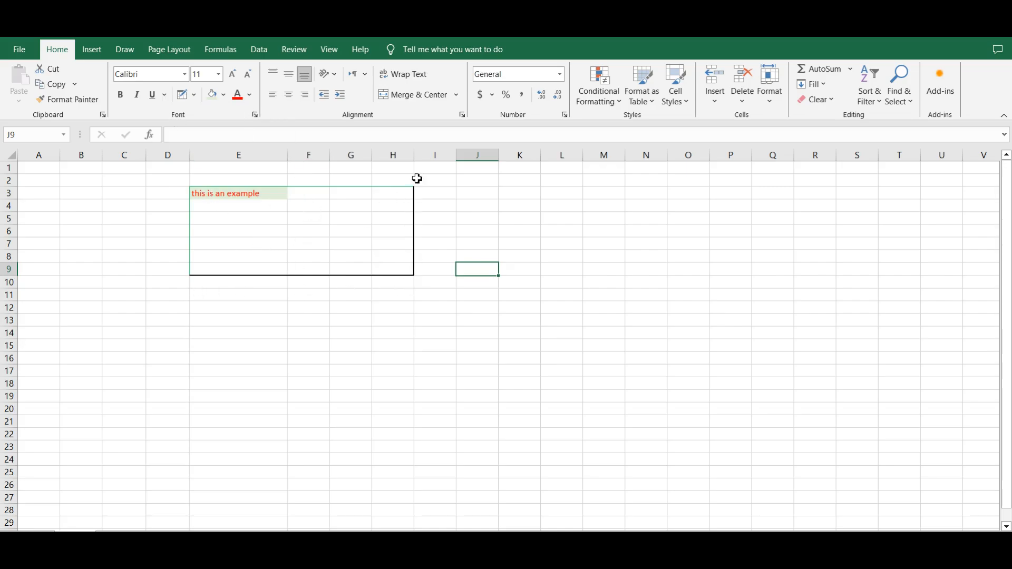
- Set the border line color to standard red, apply Thick Outside Borders to E3:H9, and select cell L6 to check
left_click(216, 195)
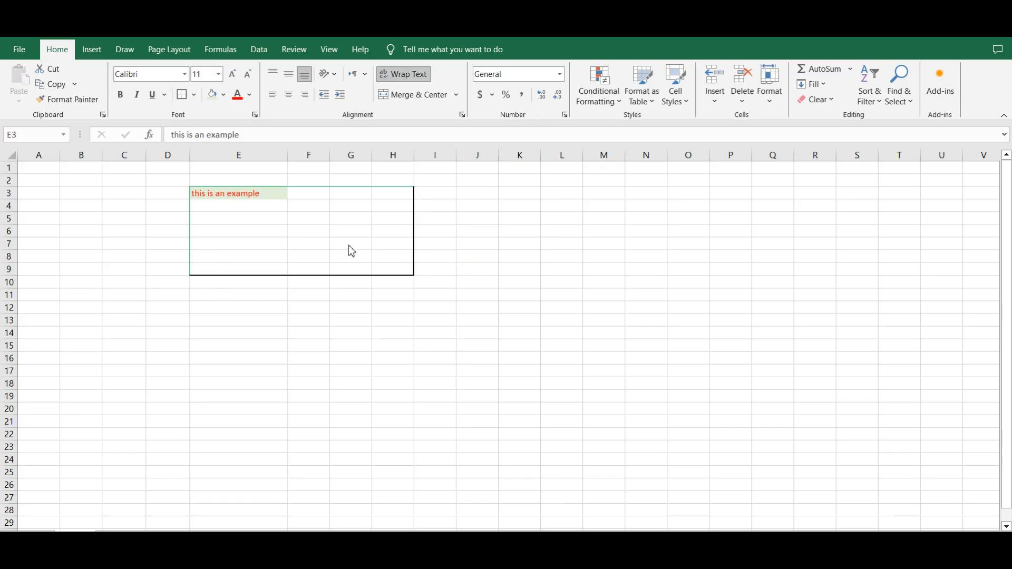
left_click(194, 95)
mouse_move(217, 401)
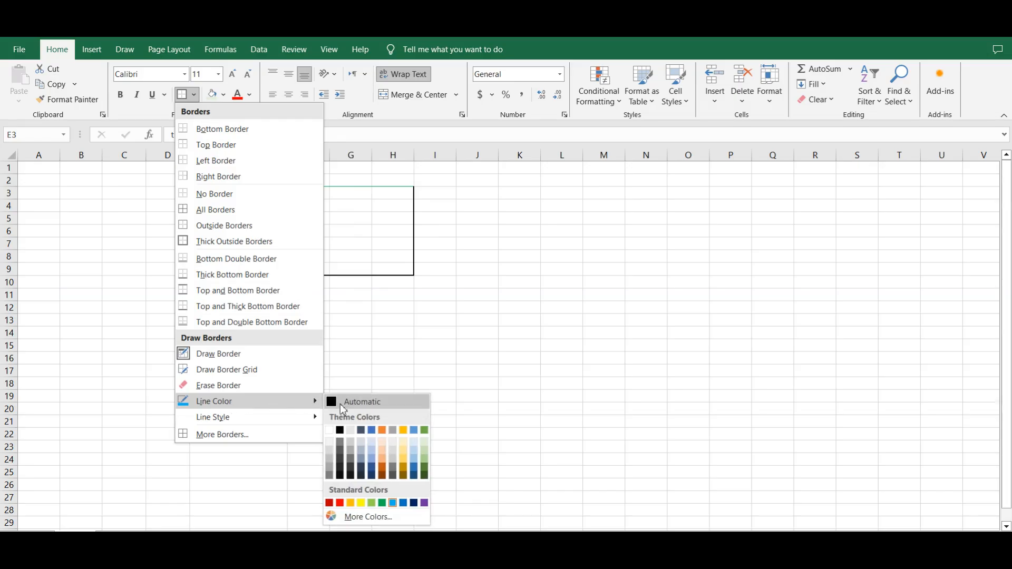
left_click(340, 503)
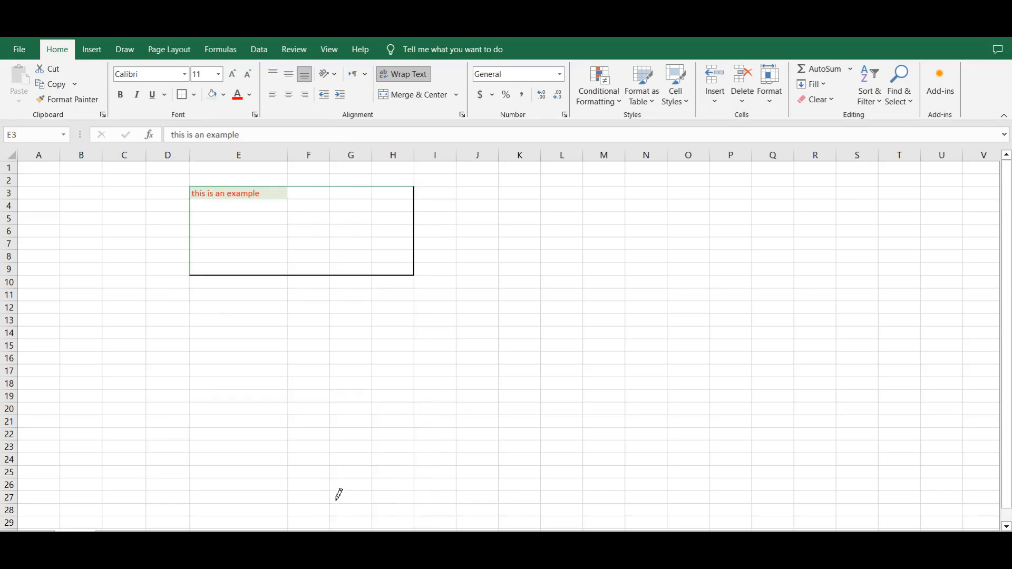
left_click(182, 97)
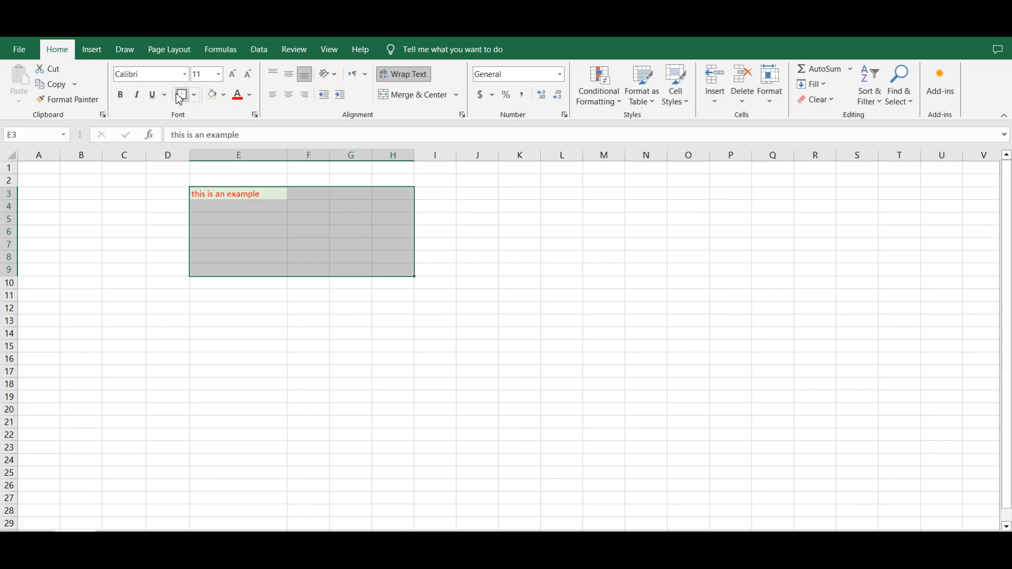
left_click(545, 235)
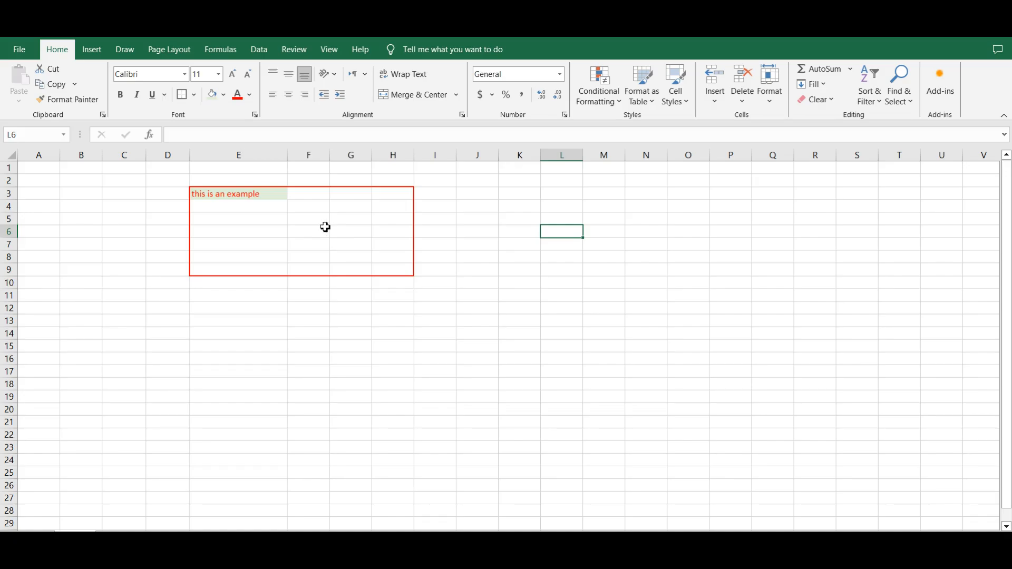
- Set the border line color to theme orange, apply Thick Outside Borders to E3:H9, and select cell N11 to check
left_click_drag(195, 193, 397, 271)
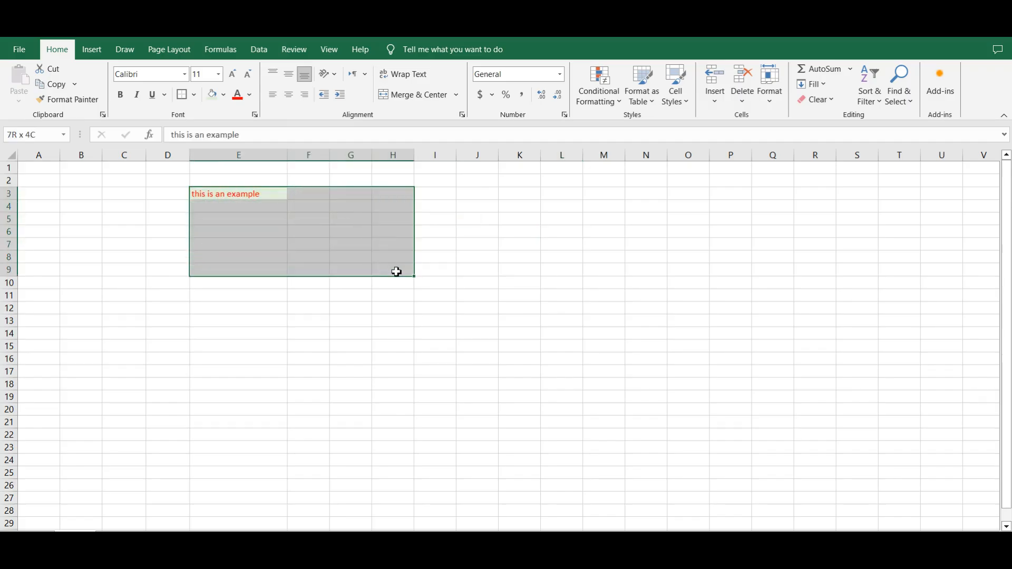
left_click(194, 95)
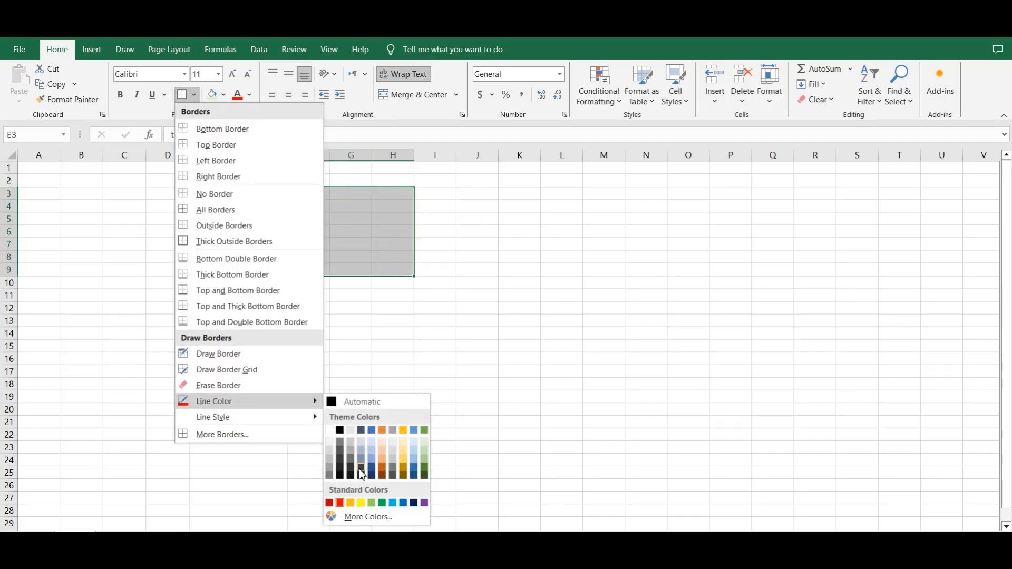
mouse_move(253, 416)
mouse_move(310, 409)
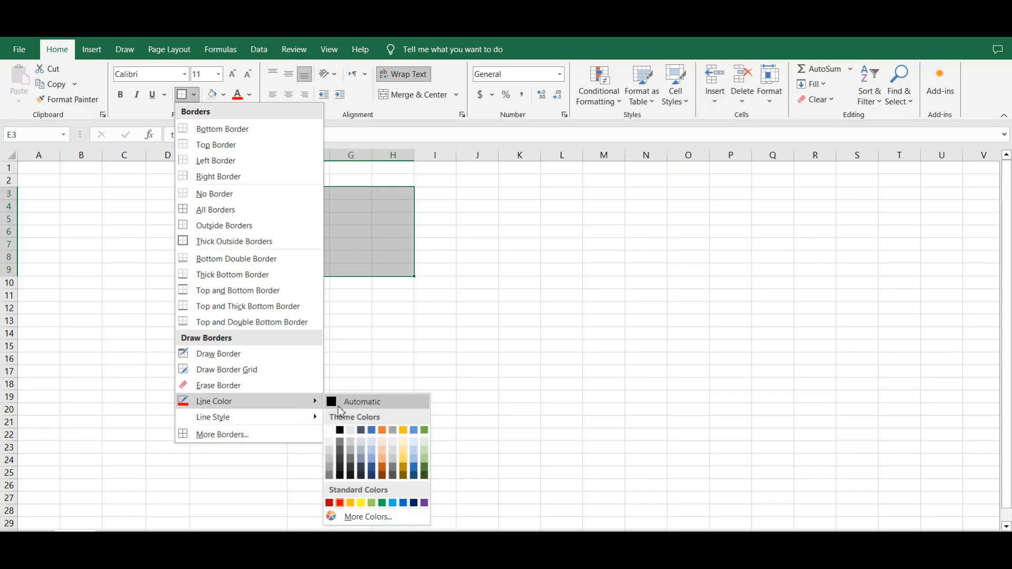
left_click(381, 432)
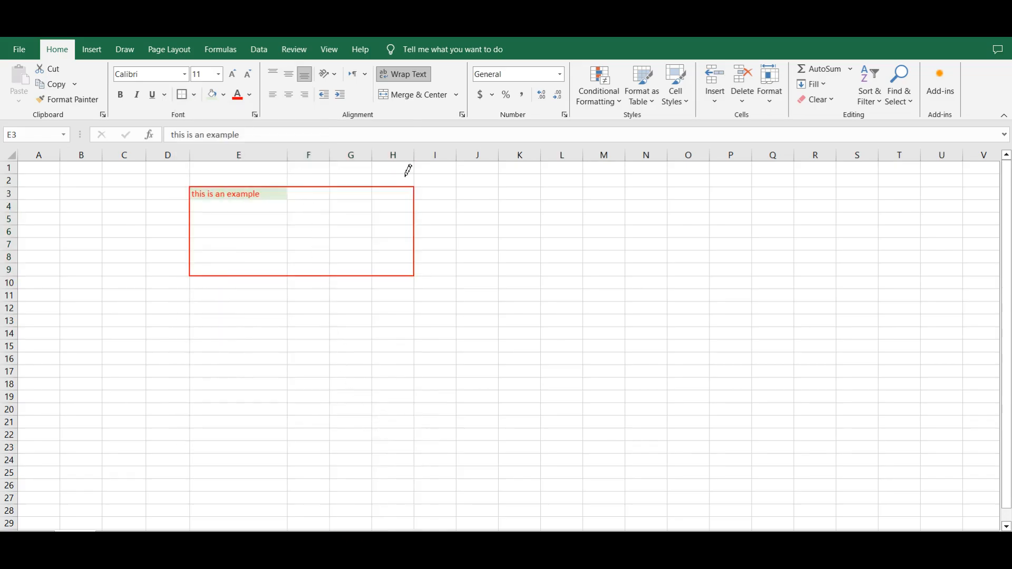
left_click(181, 98)
left_click(652, 295)
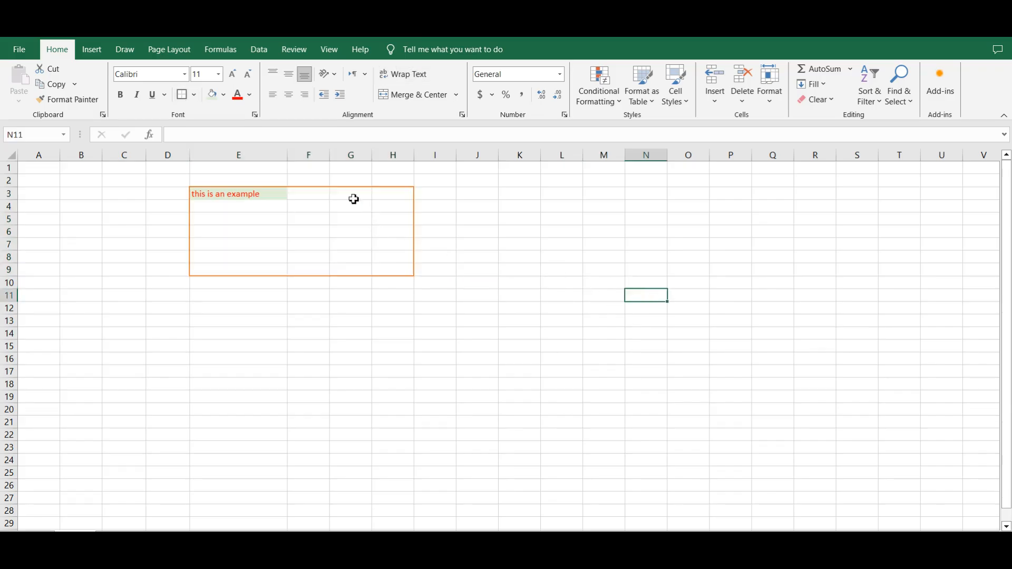
- View the line styles available for borders and leave without choosing one, selecting cell E3
left_click(195, 96)
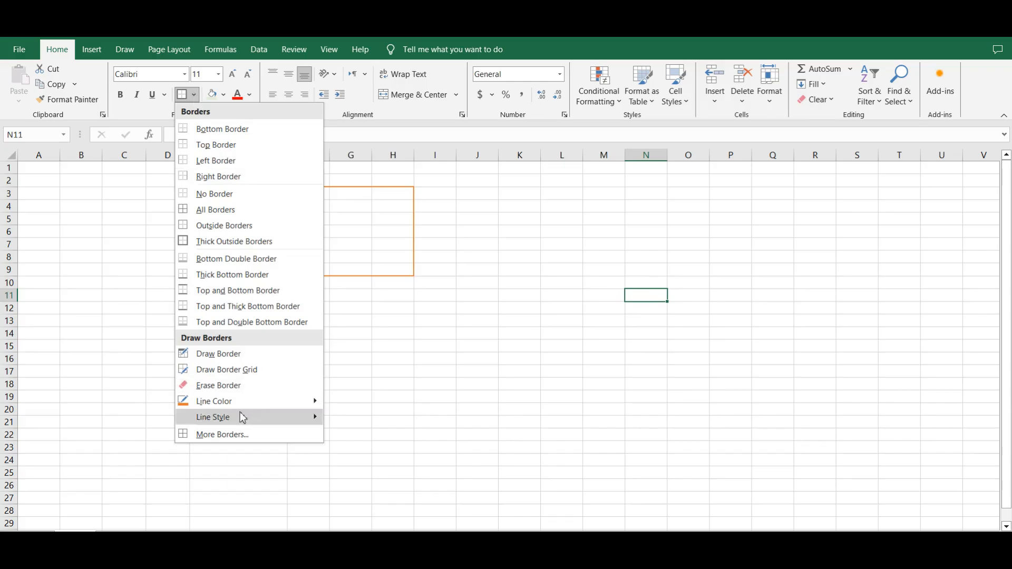
mouse_move(237, 420)
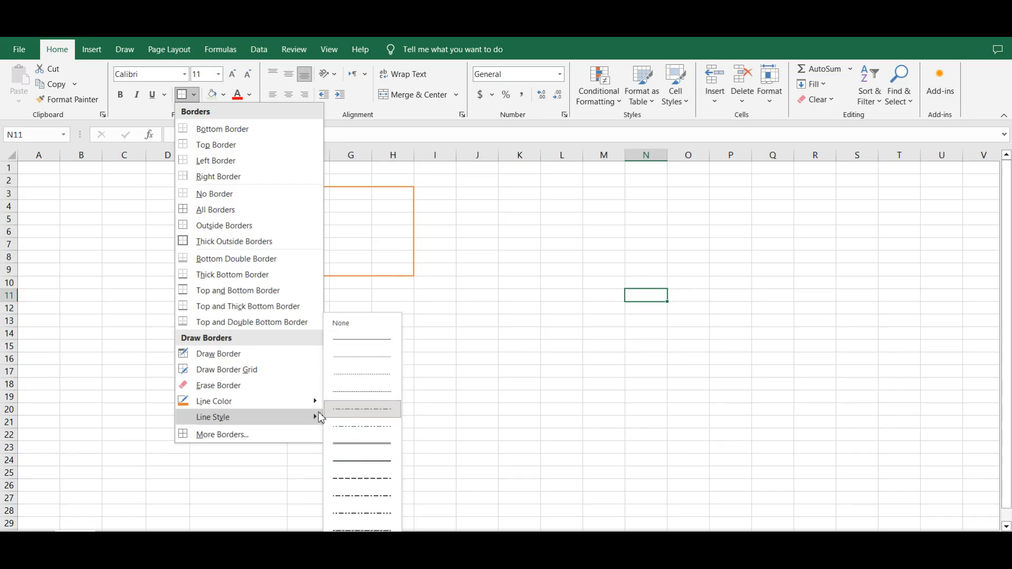
left_click(254, 197)
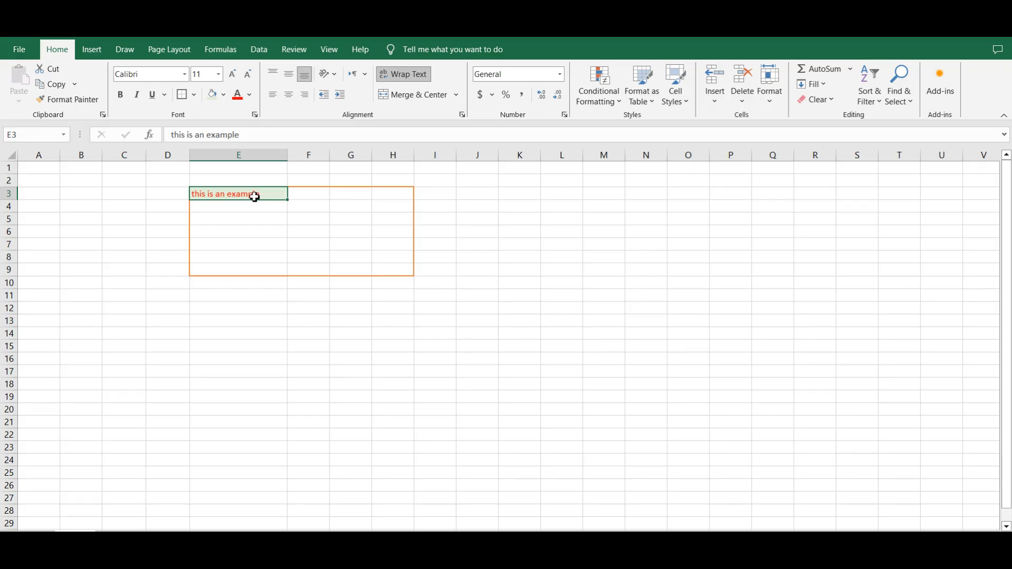
- Set the font size of the text in cell E3 to 14
left_click(262, 208)
left_click(265, 198)
left_click(218, 74)
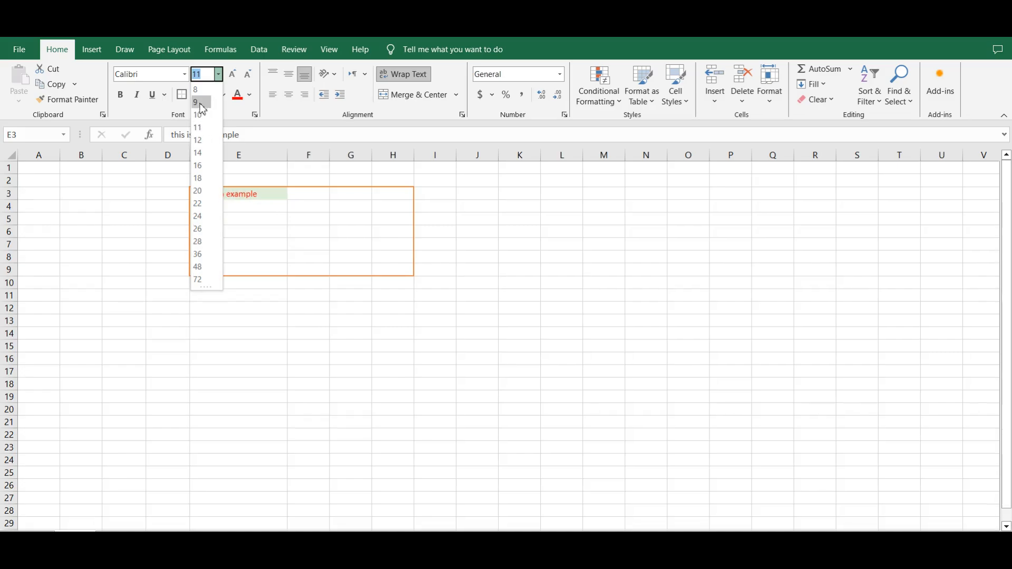
left_click(199, 155)
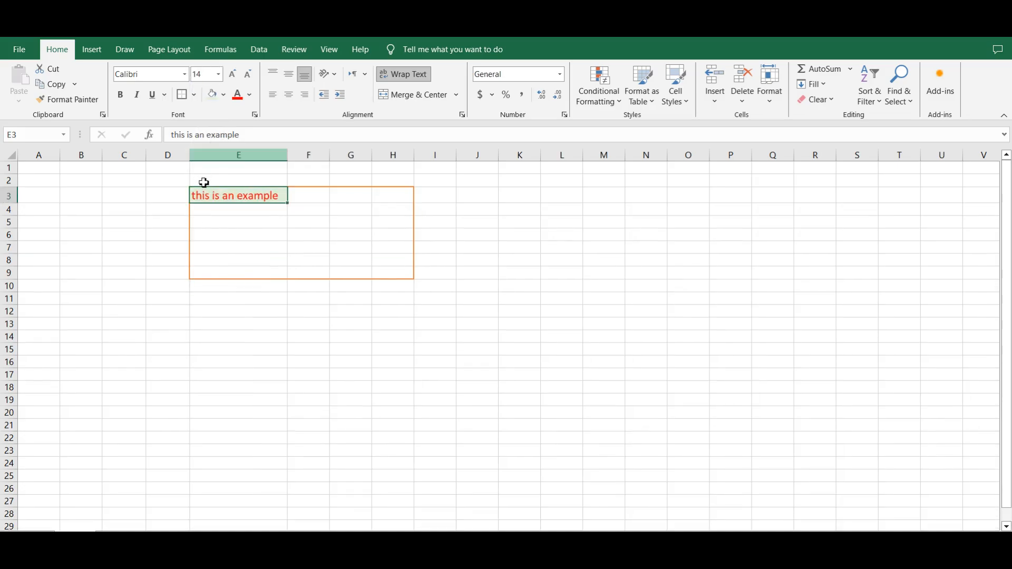
left_click(219, 75)
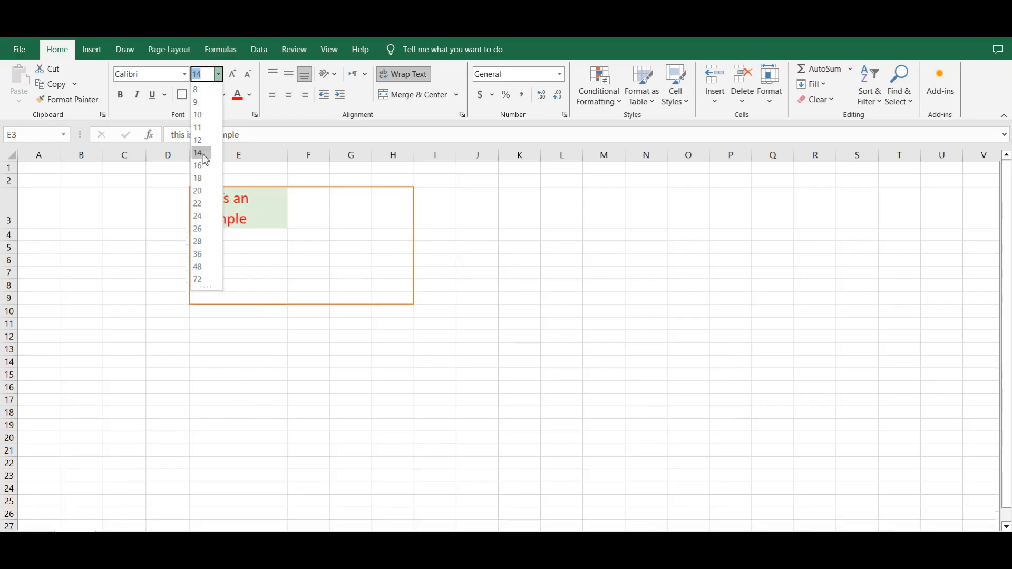
left_click(229, 98)
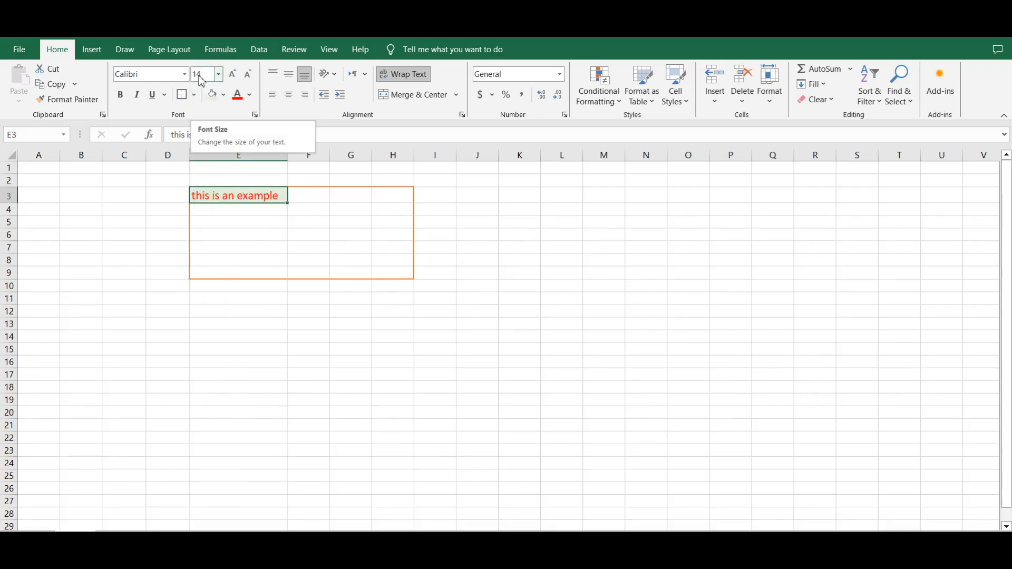
- Increase the font size of cell E3 in increments up to 72
left_click(234, 76)
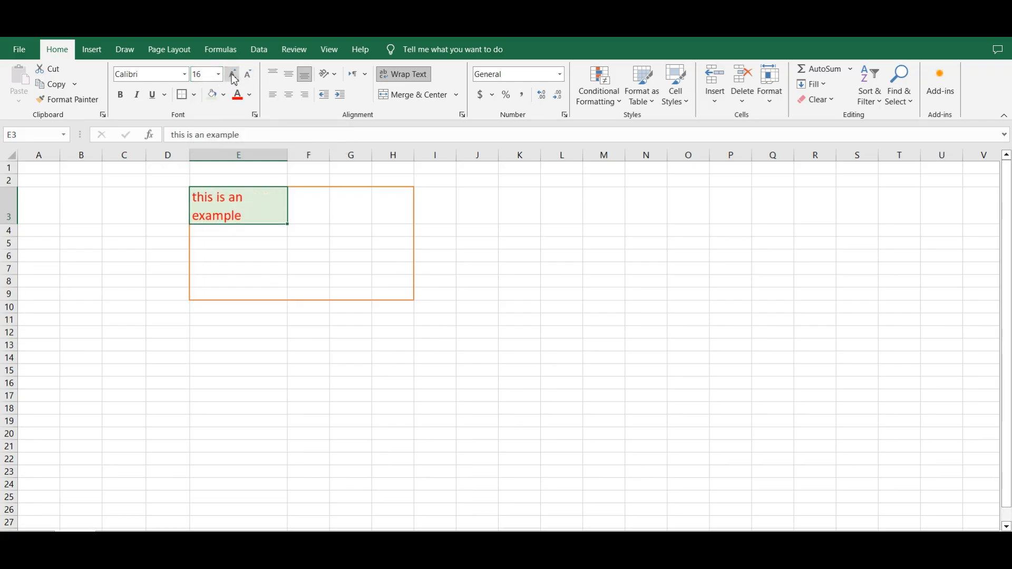
left_click(233, 76)
left_click(233, 77)
left_click(235, 79)
left_click(234, 79)
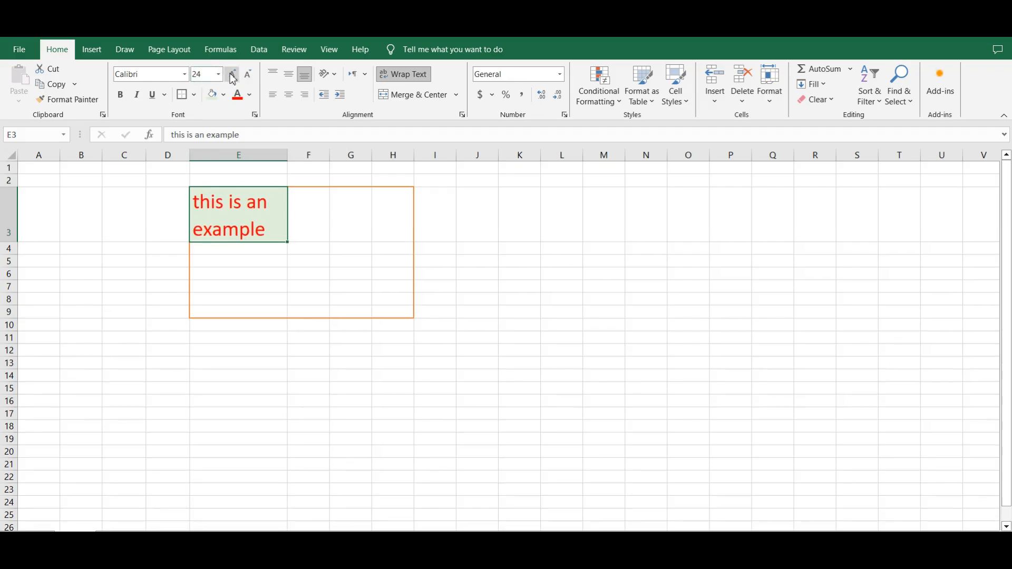
left_click(233, 76)
left_click(233, 77)
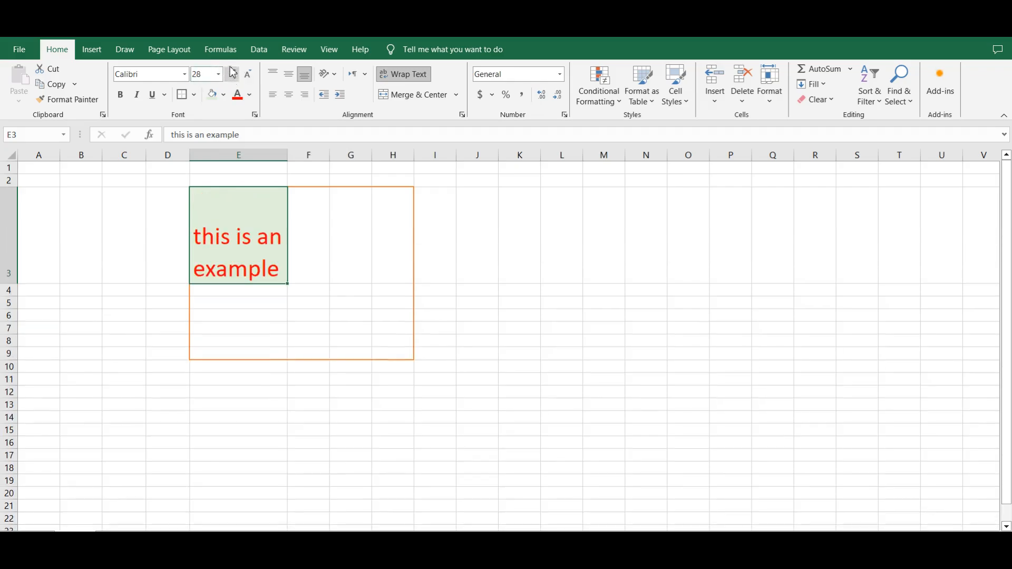
left_click(233, 74)
left_click(233, 74)
left_click(233, 73)
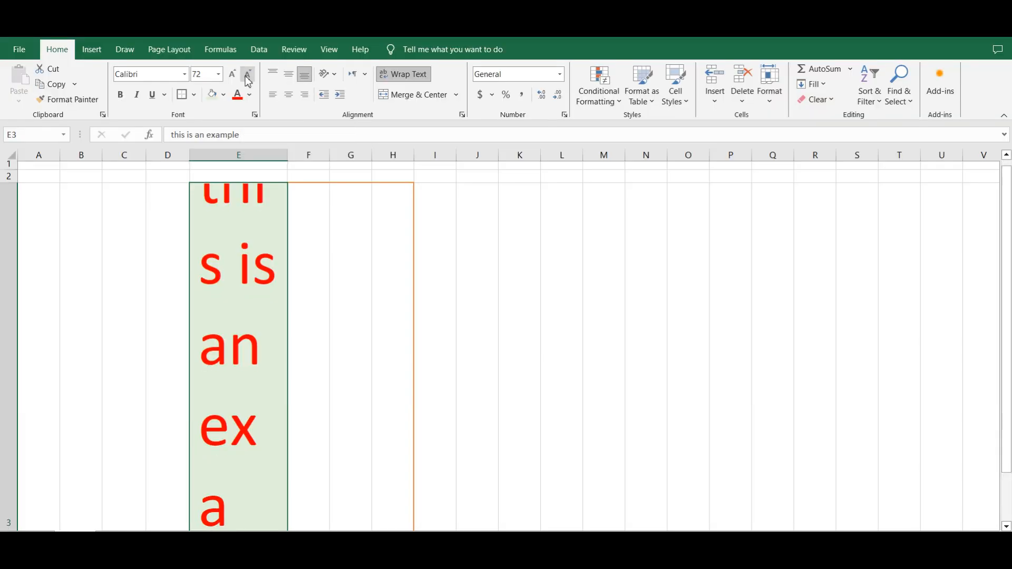
- Decrease the font size of cell E3 in increments down to 26
left_click(247, 75)
left_click(247, 76)
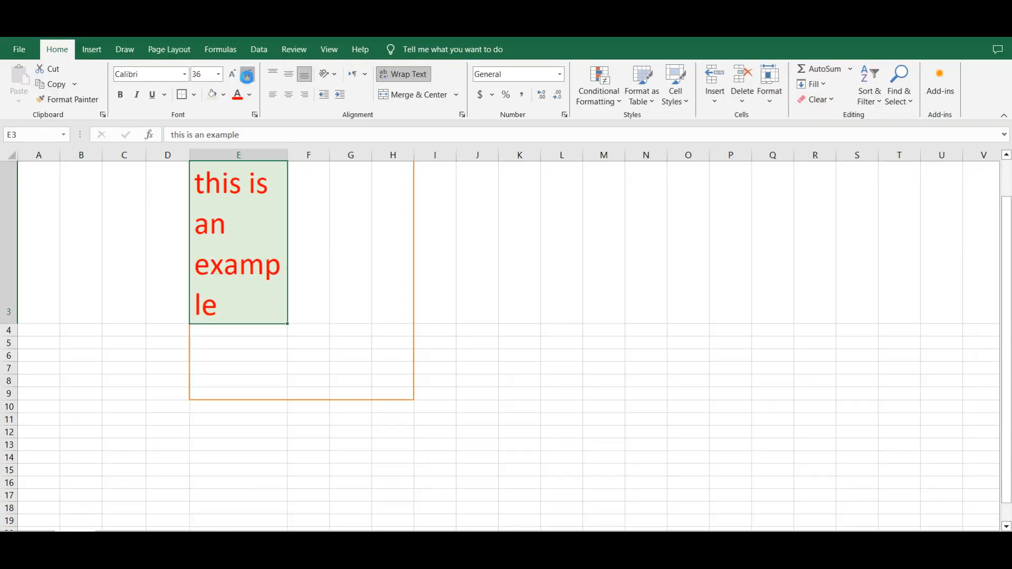
left_click(247, 76)
left_click(247, 77)
- Try the fonts Calibri Light and Arial Black on cell E3 and settle on Algerian
left_click(184, 73)
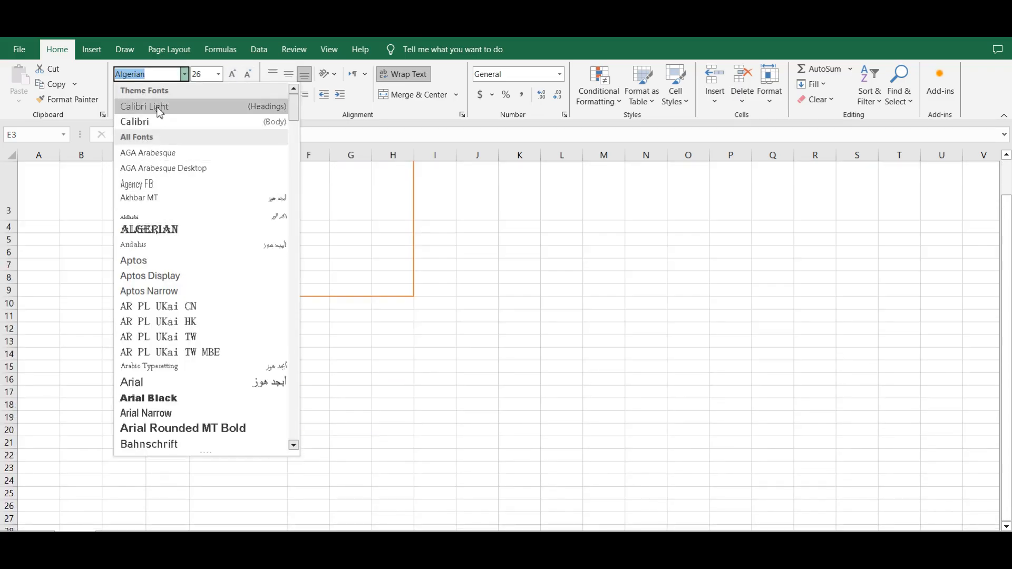
left_click(161, 109)
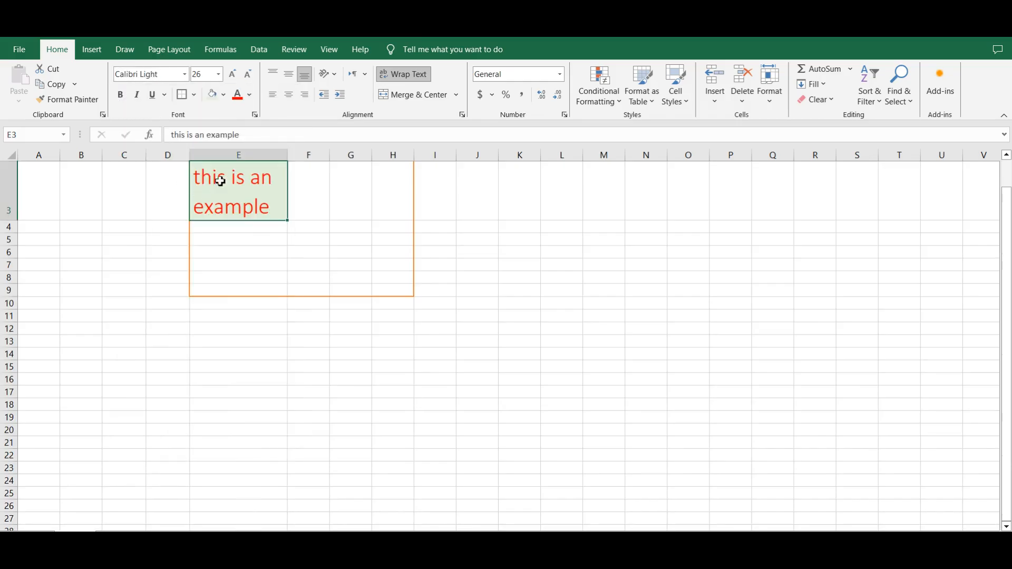
left_click(186, 75)
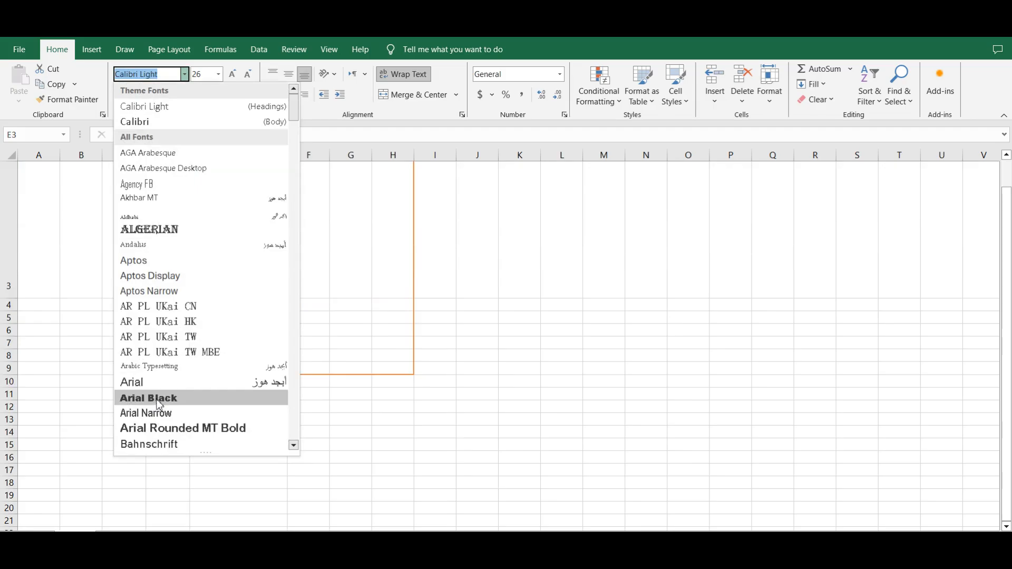
left_click(159, 403)
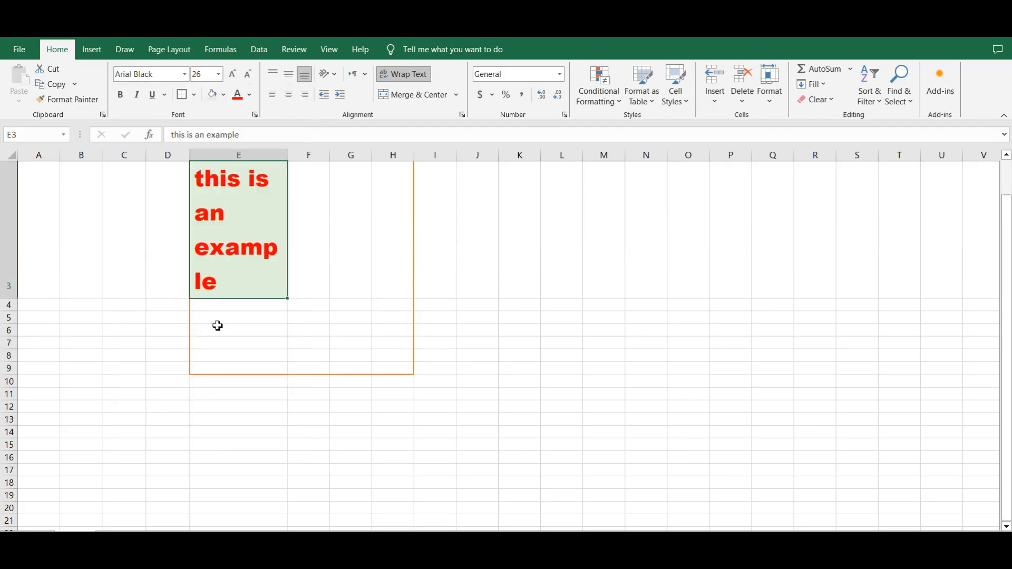
left_click(186, 76)
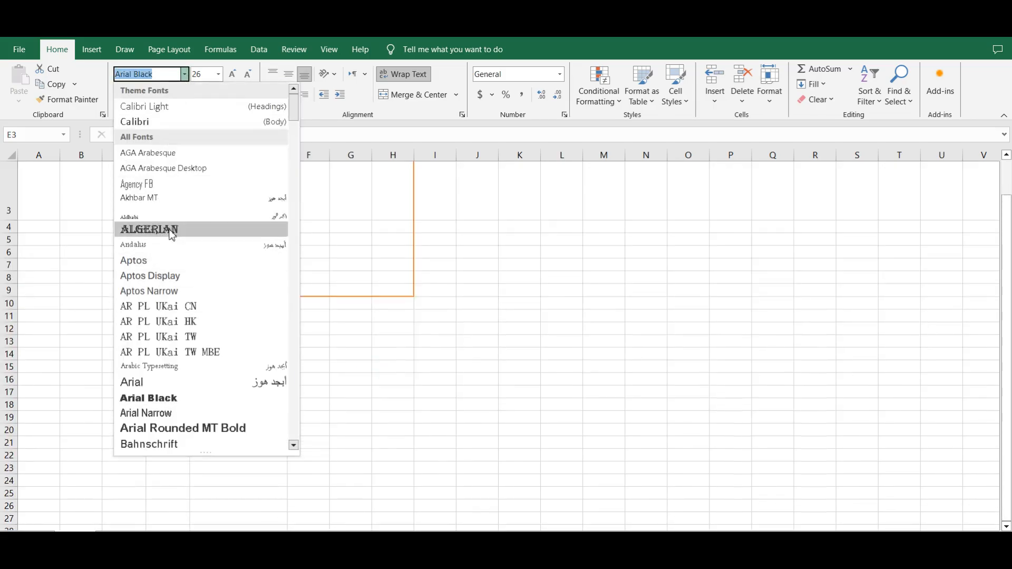
left_click(186, 230)
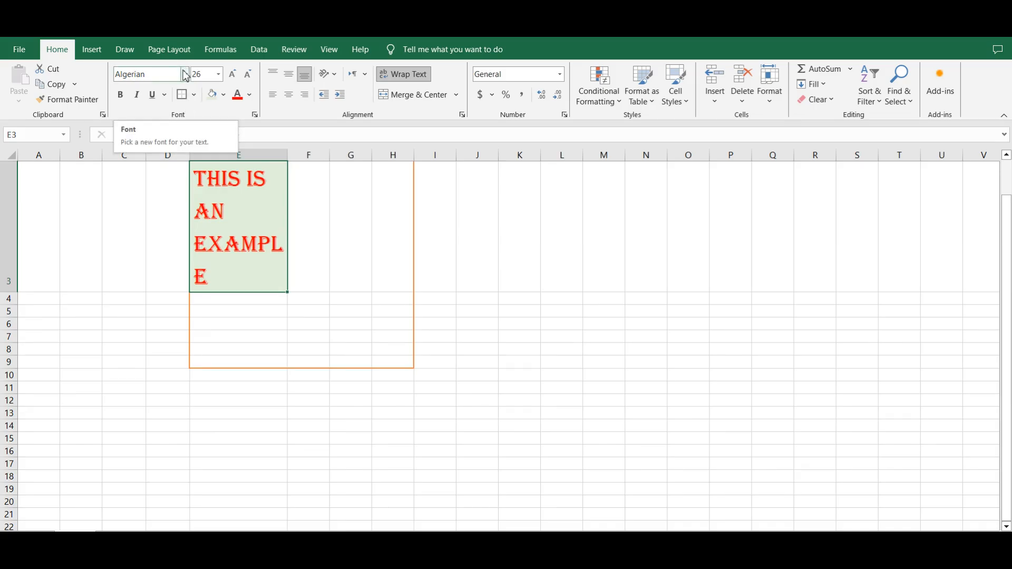
- Switch bold on and off for cell E3 and make its text italic
left_click(122, 99)
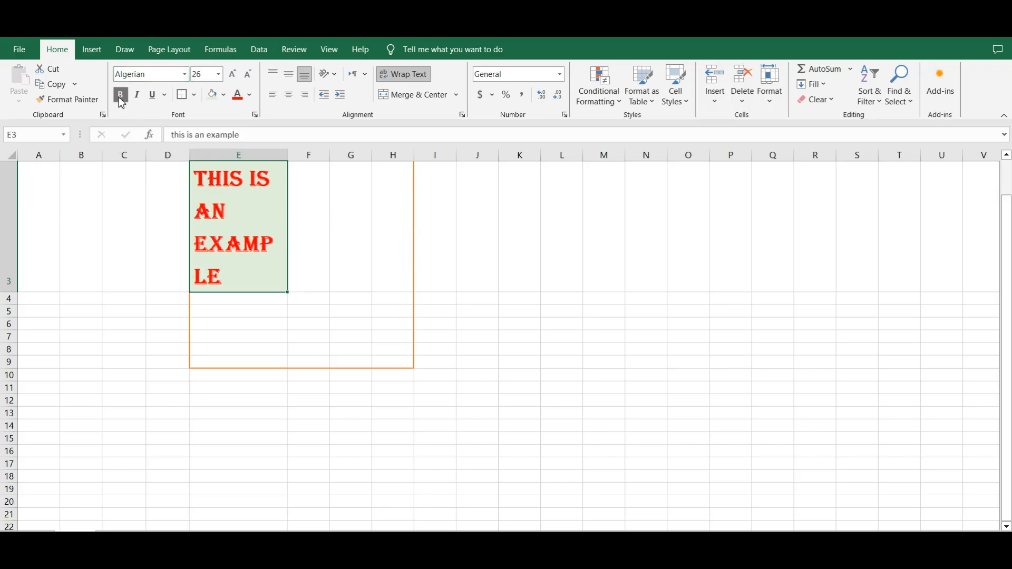
left_click(122, 100)
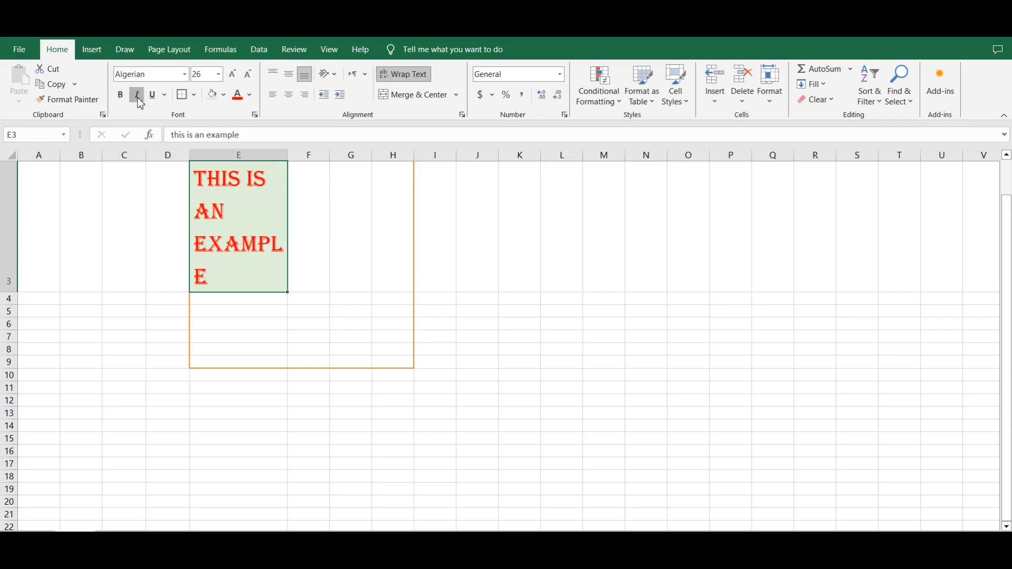
left_click(138, 95)
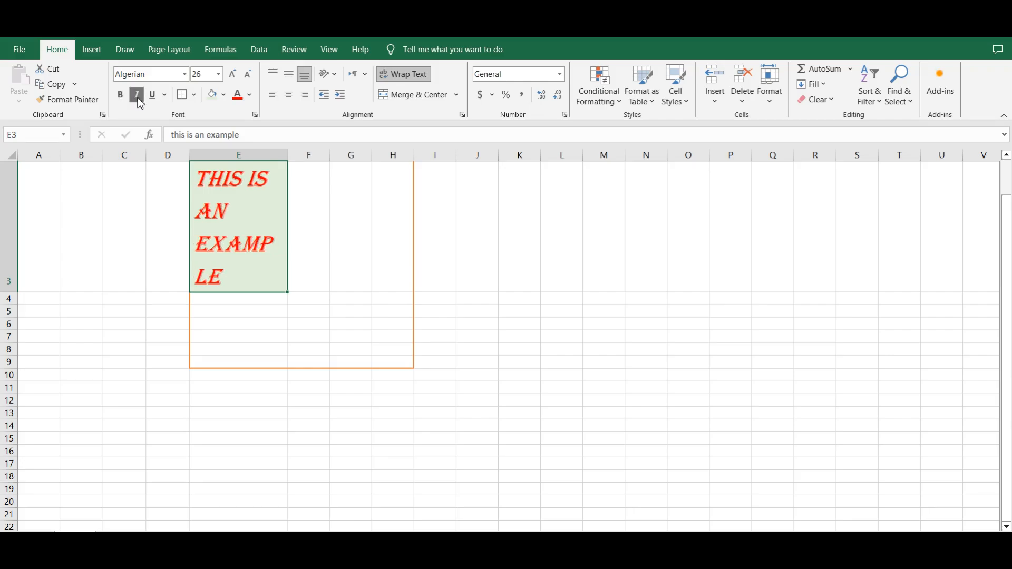
- Try a single and a double underline on the text in E3 and finish with the single Underline
left_click(153, 97)
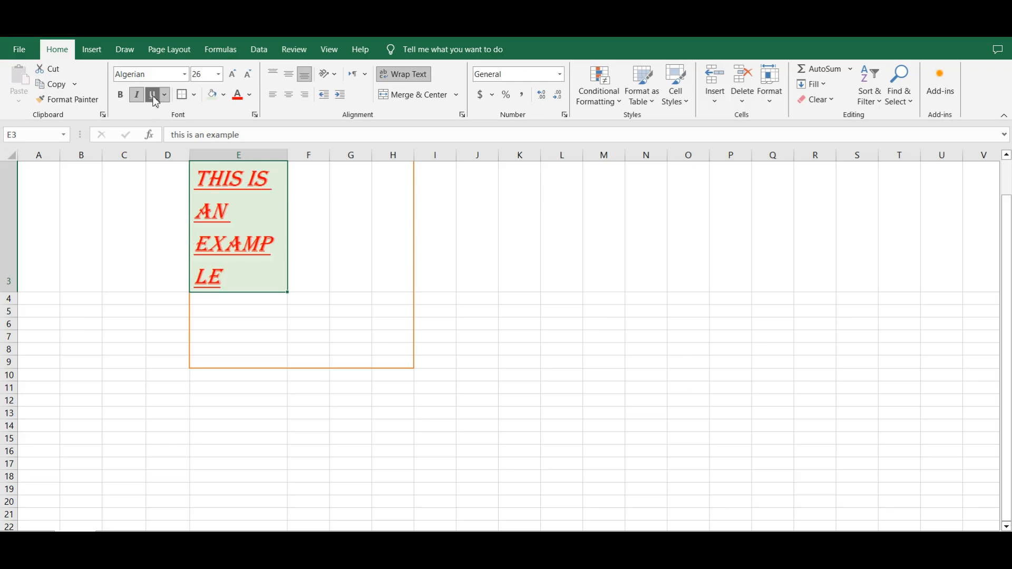
left_click(155, 100)
left_click(164, 95)
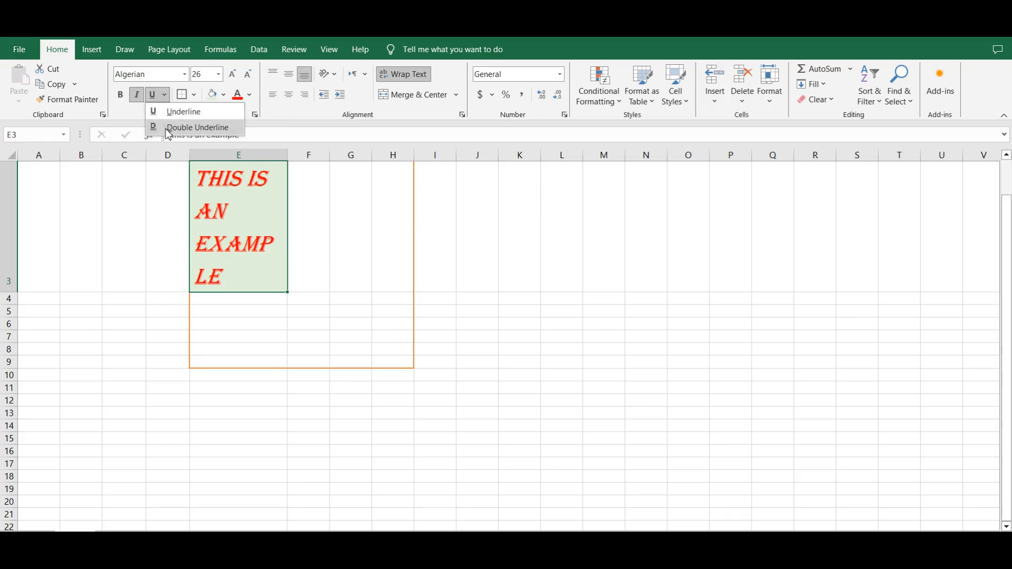
left_click(169, 129)
left_click(164, 95)
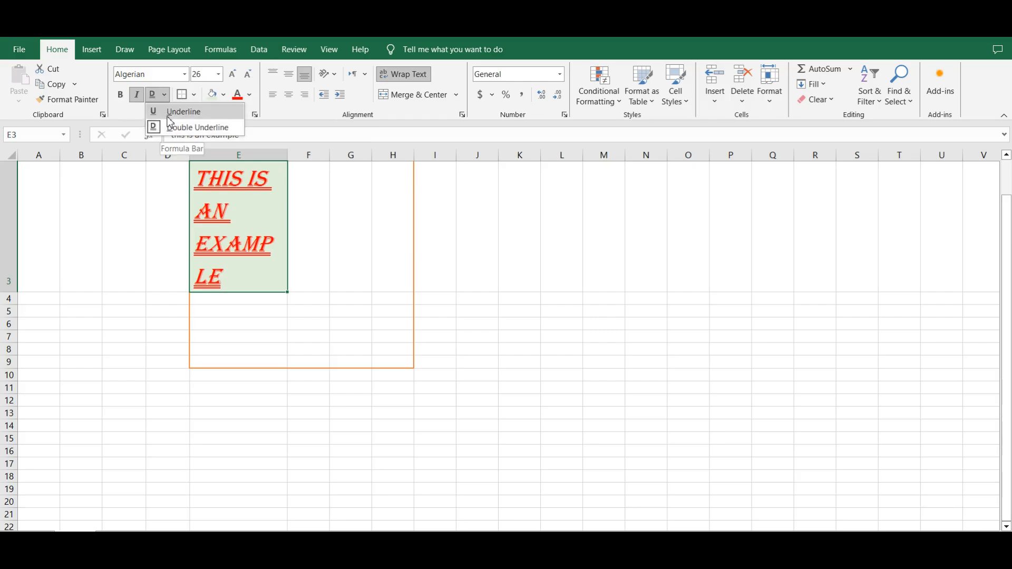
left_click(170, 113)
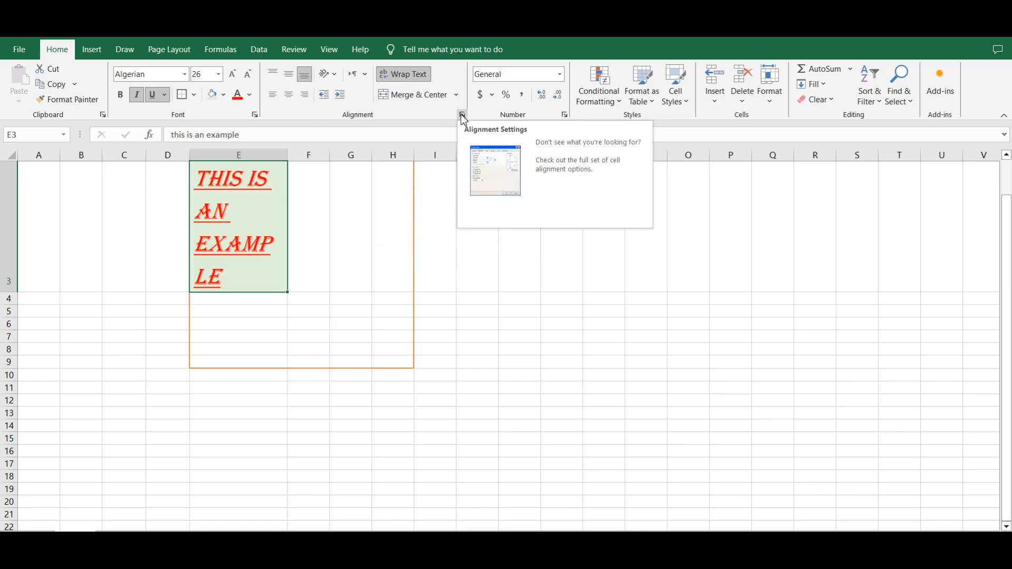
- Open the Format Cells dialog for E3 and examine its Number, Alignment, Font, Border, Fill and Protection settings, returning to Alignment
left_click(255, 115)
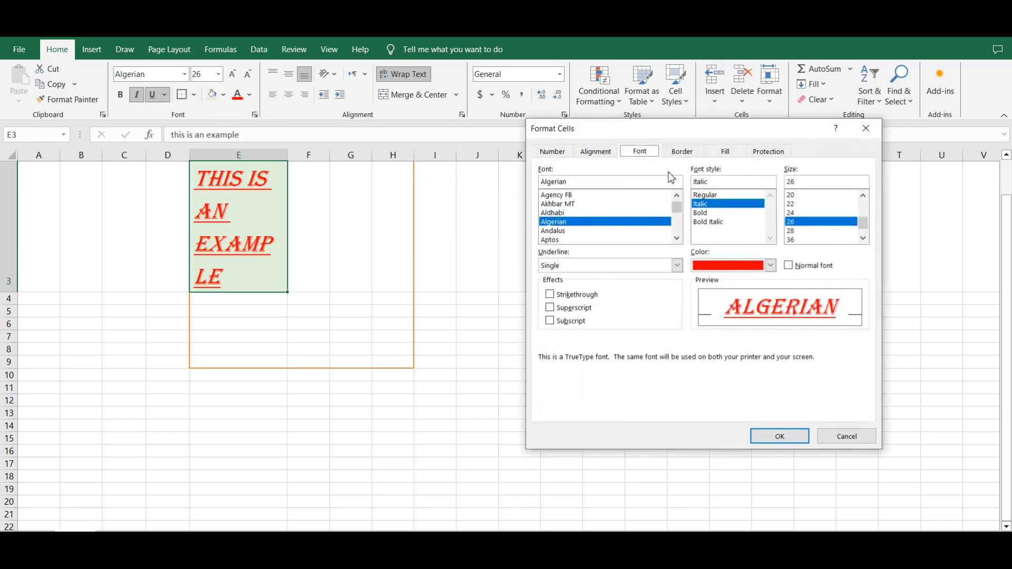
left_click(553, 154)
left_click(596, 153)
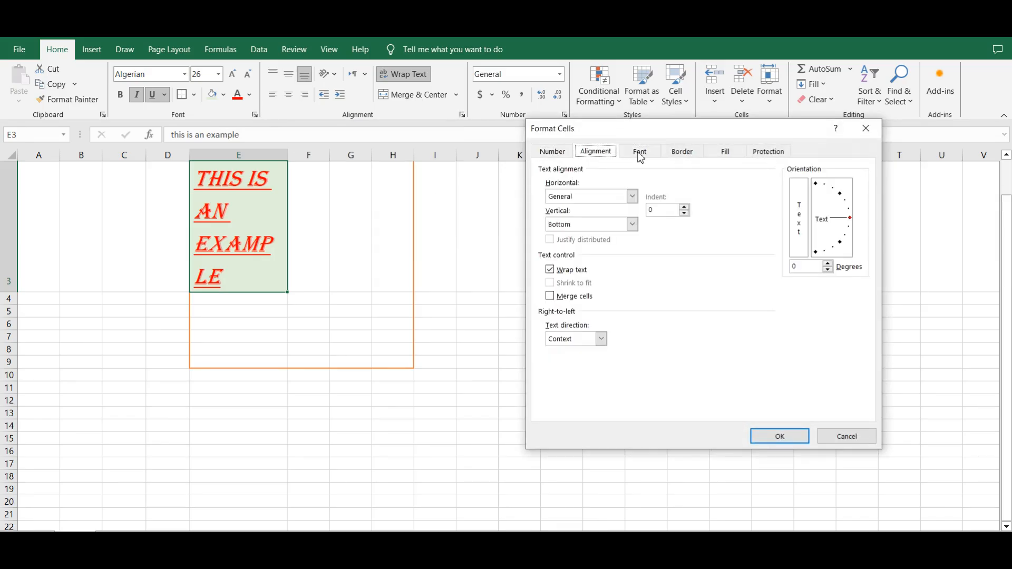
left_click(639, 155)
left_click(678, 156)
left_click(721, 156)
left_click(768, 154)
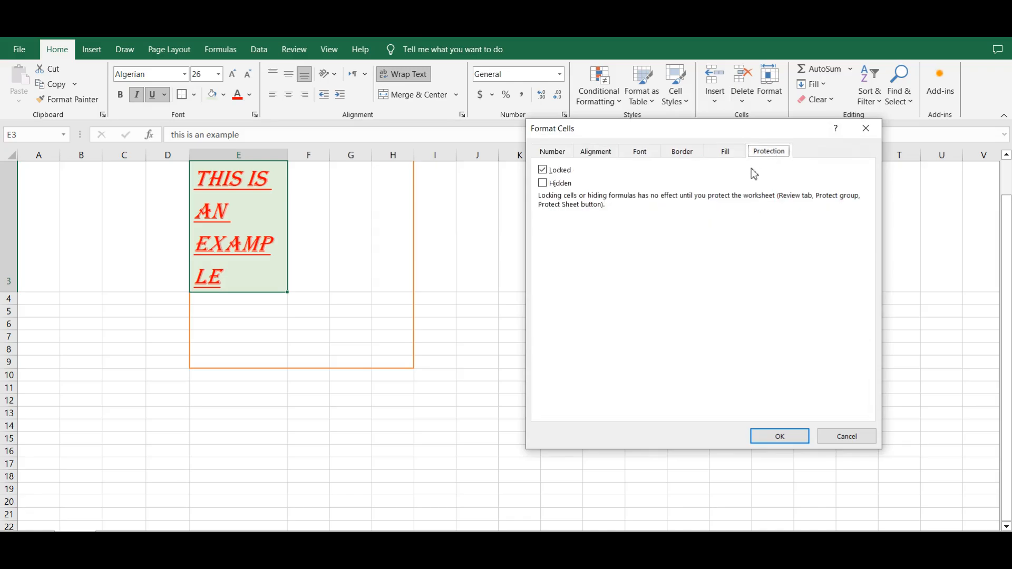
left_click(602, 158)
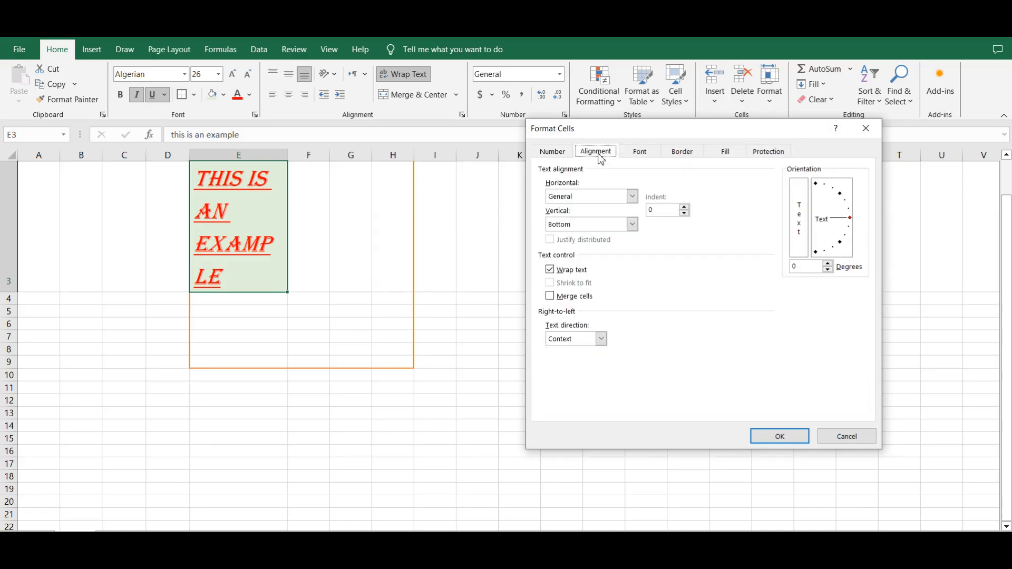